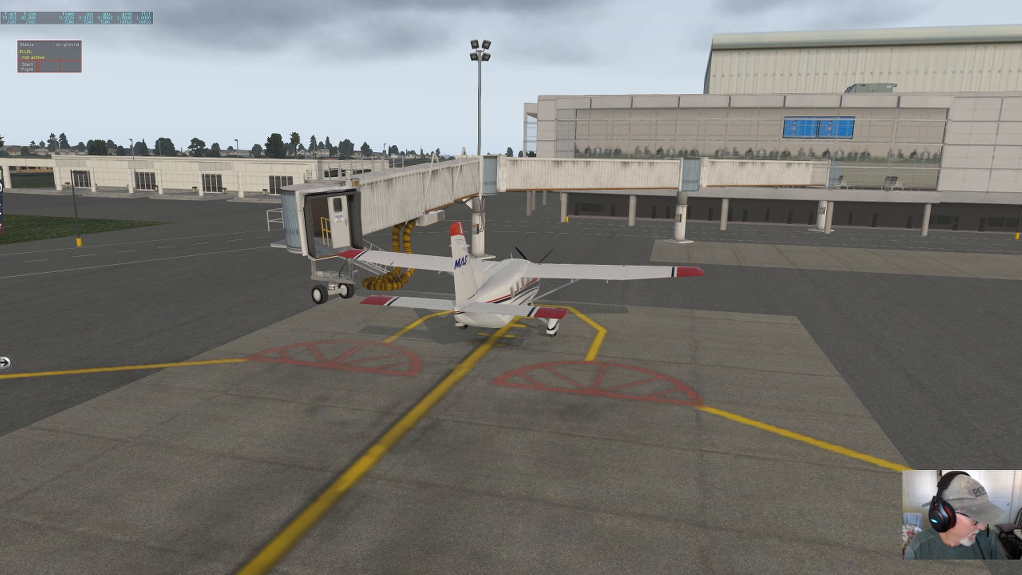
Step: Switch to the browser and open the "Prefab scenery for 25000 airports" file from the X-Plane.org search results
{"action": "key", "text": "alt+Tab"}
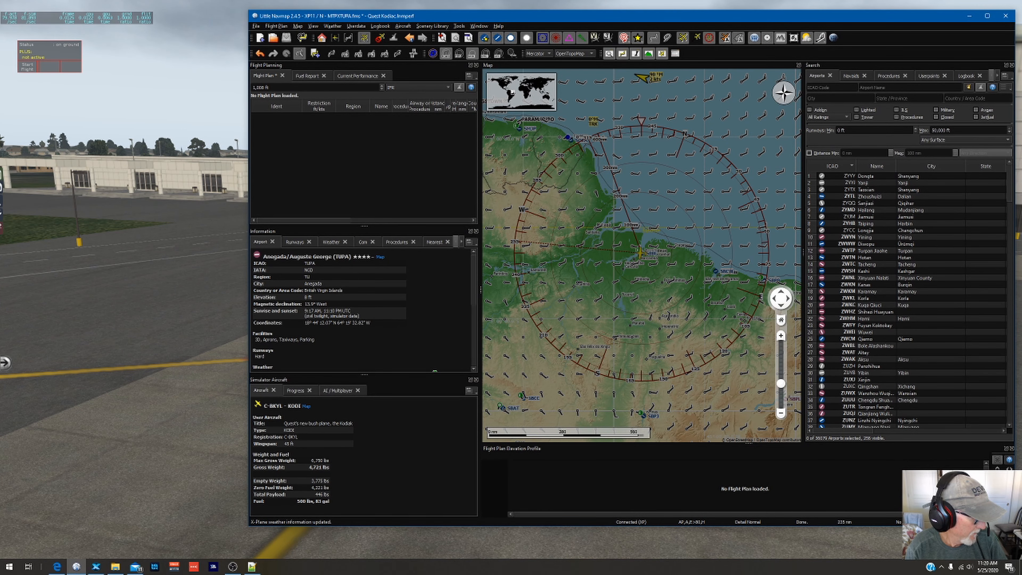
{"action": "key", "text": "alt+Tab"}
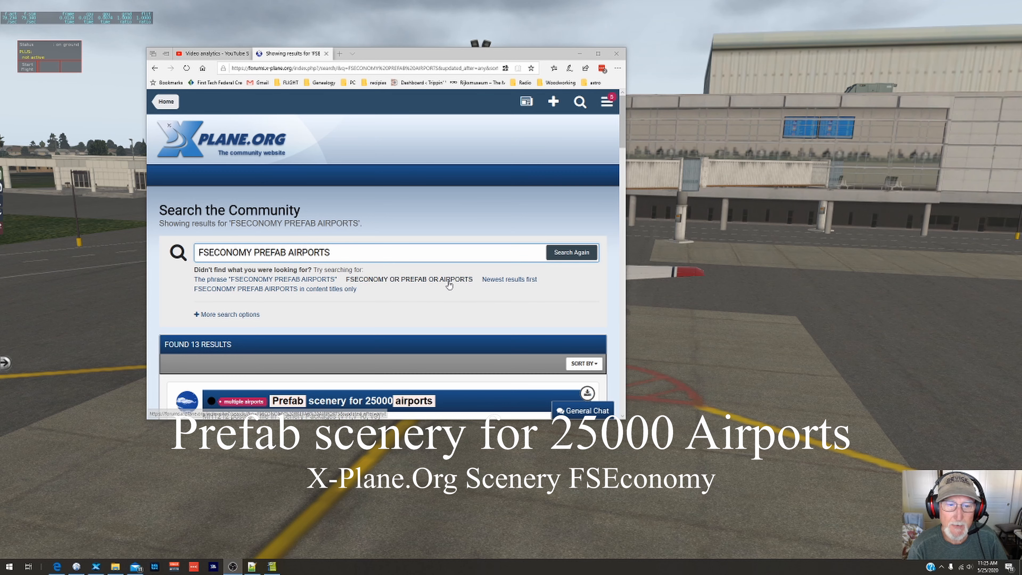
{"action": "scroll", "coordinate": [450, 284], "scroll_direction": "down", "scroll_amount": 3}
{"action": "scroll", "coordinate": [449, 283], "scroll_direction": "down", "scroll_amount": 1}
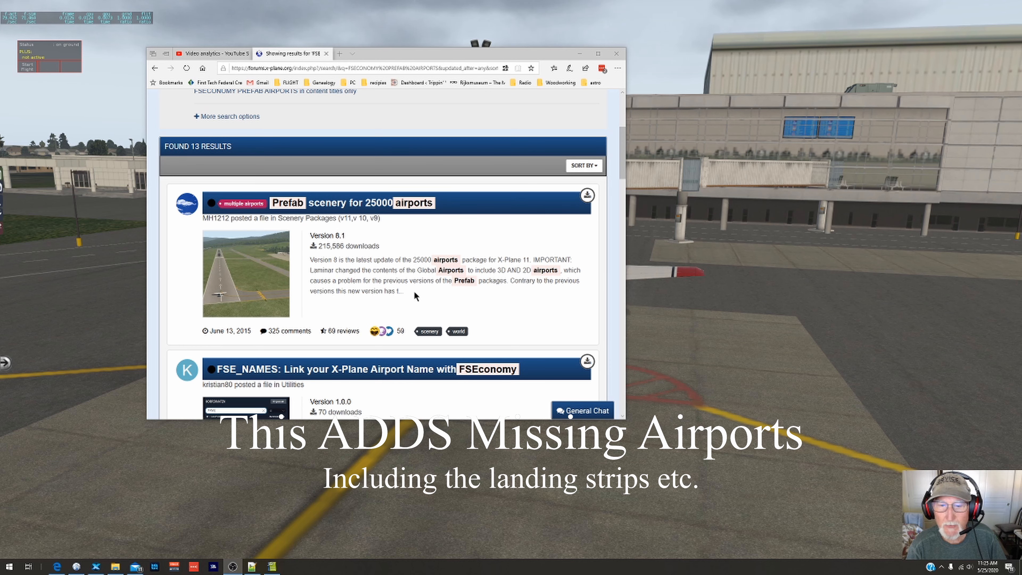
{"action": "left_click", "coordinate": [375, 205]}
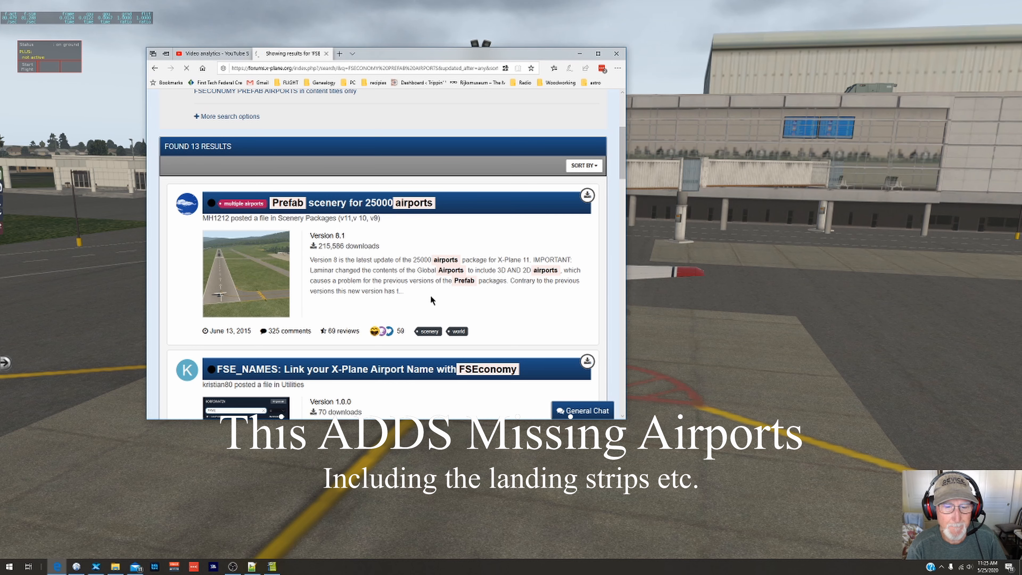
Step: Read the Prefab scenery package's description down to the new users section, and minimize the browser
{"action": "scroll", "coordinate": [419, 282], "scroll_direction": "down", "scroll_amount": 5}
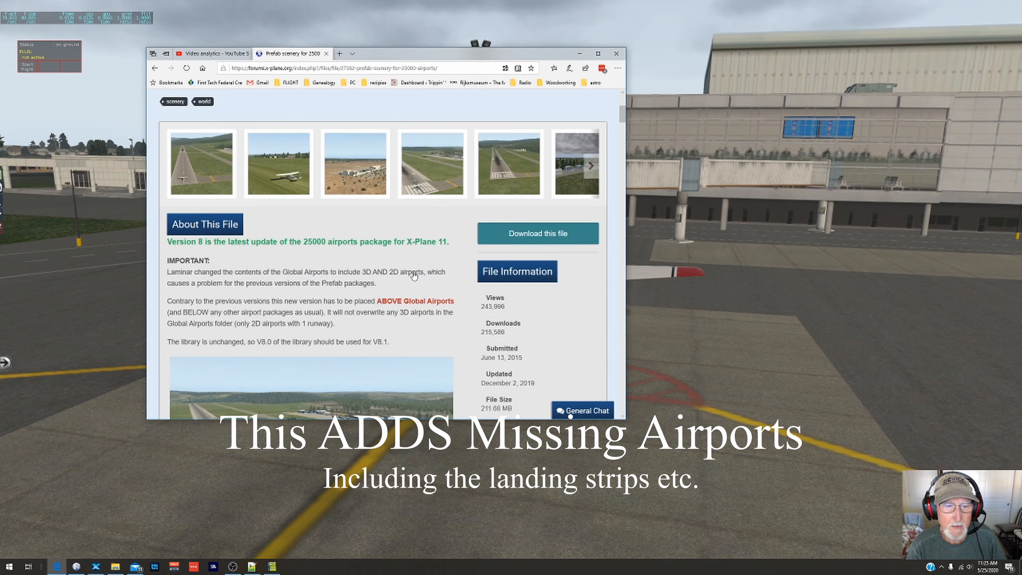
{"action": "scroll", "coordinate": [414, 276], "scroll_direction": "down", "scroll_amount": 1}
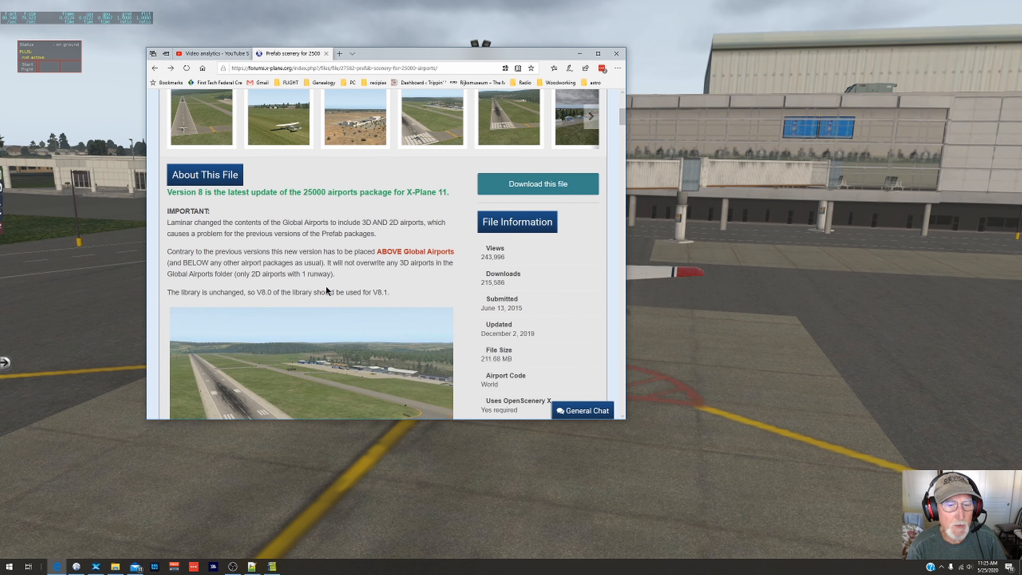
{"action": "scroll", "coordinate": [333, 288], "scroll_direction": "down", "scroll_amount": 6}
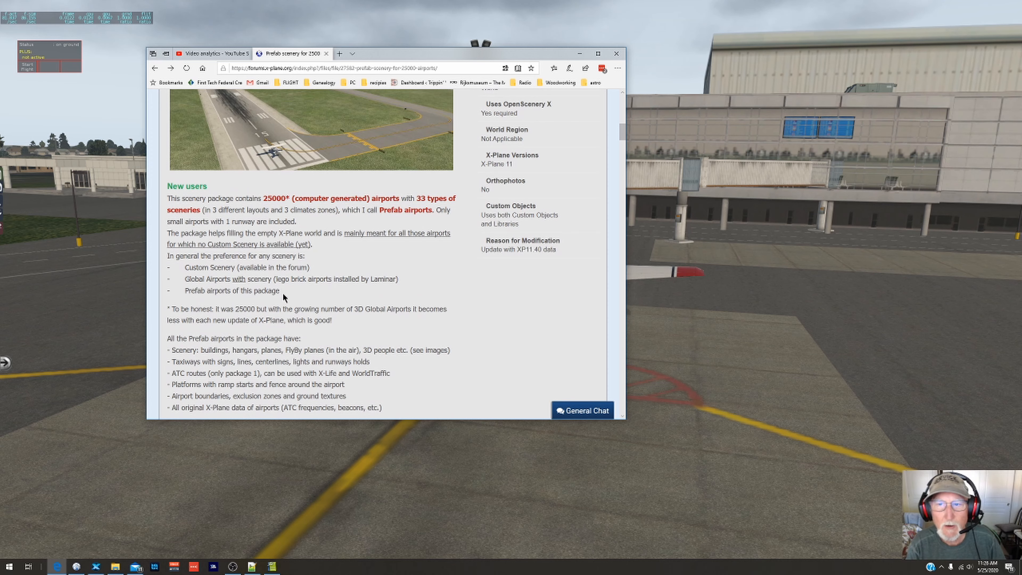
{"action": "left_click", "coordinate": [579, 55]}
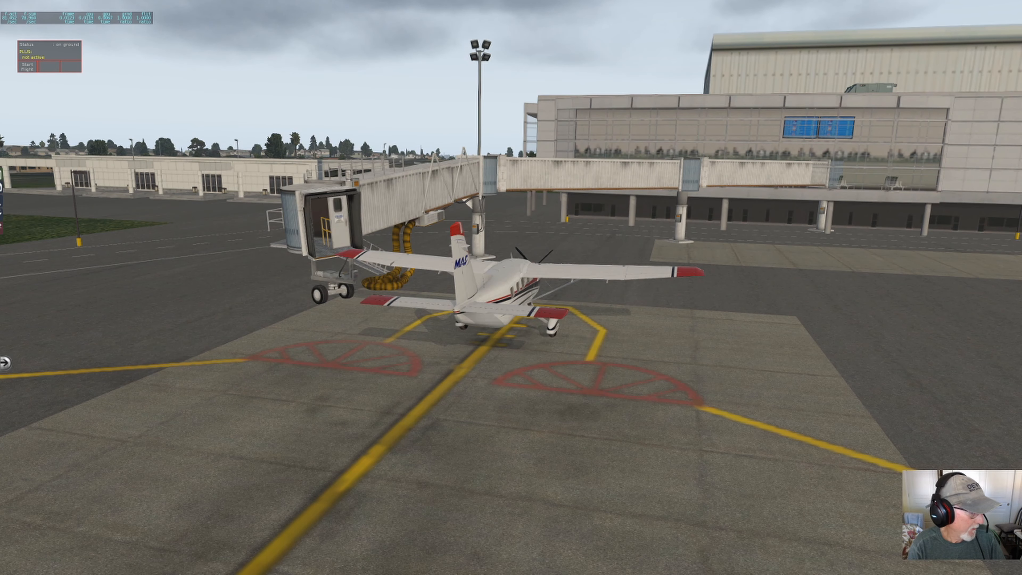
Step: Bring up the List of Prefab Airports.xlsx spreadsheet to view its Explanation sheet, and minimize it again
{"action": "left_click", "coordinate": [272, 567]}
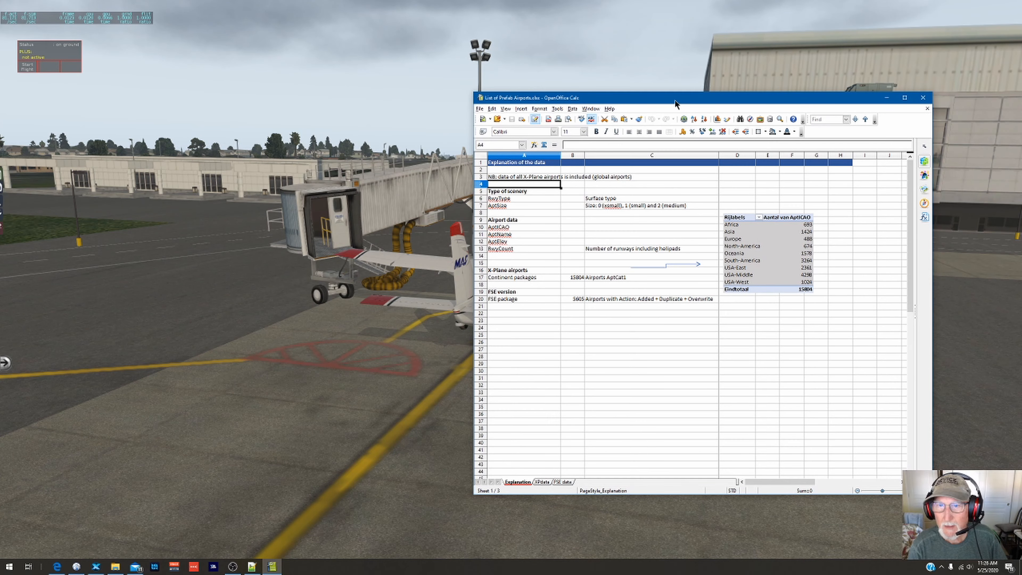
{"action": "left_click_drag", "start_coordinate": [674, 104], "coordinate": [483, 66]}
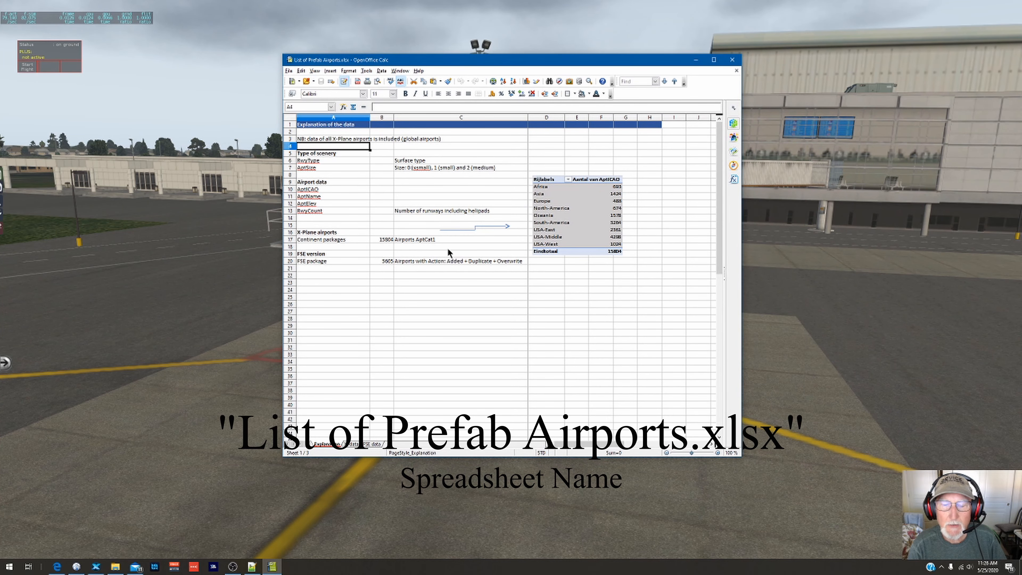
{"action": "left_click", "coordinate": [696, 61]}
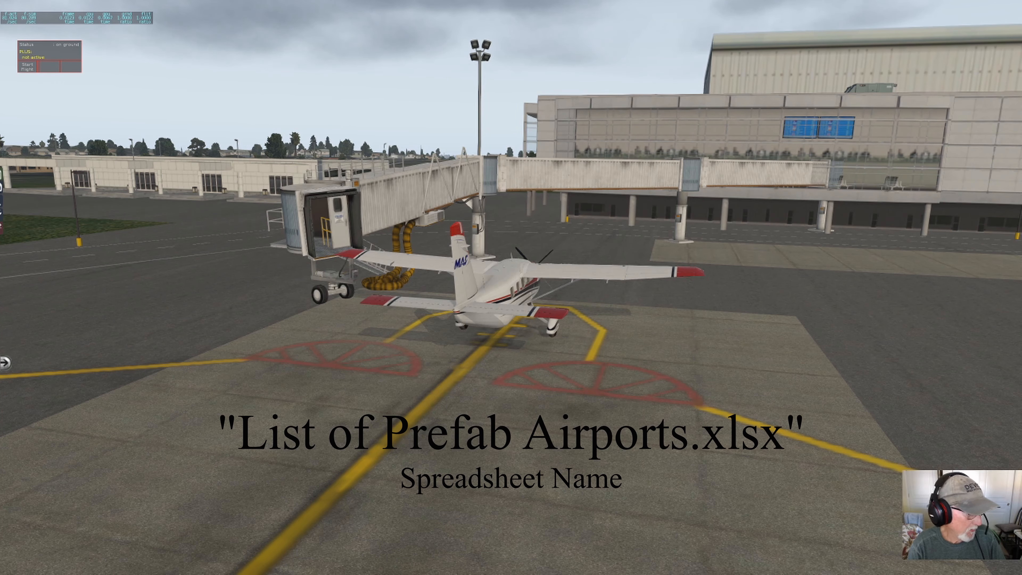
Step: Bring up the route list in Notepad++, switch to Little Navmap, find airport SBBE and set it as the flight plan departure
{"action": "key", "text": "alt+Tab"}
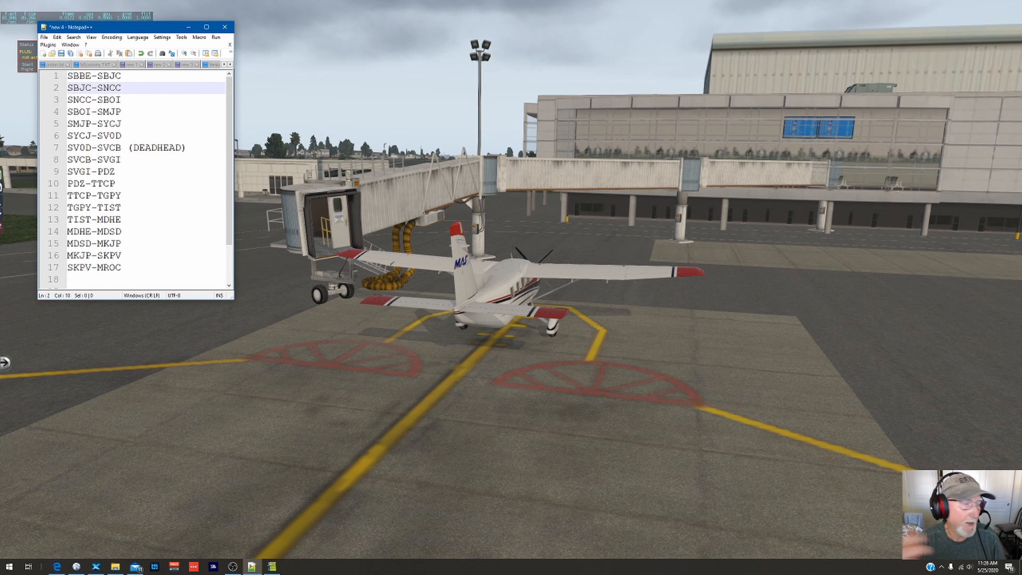
{"action": "key", "text": "alt+Tab"}
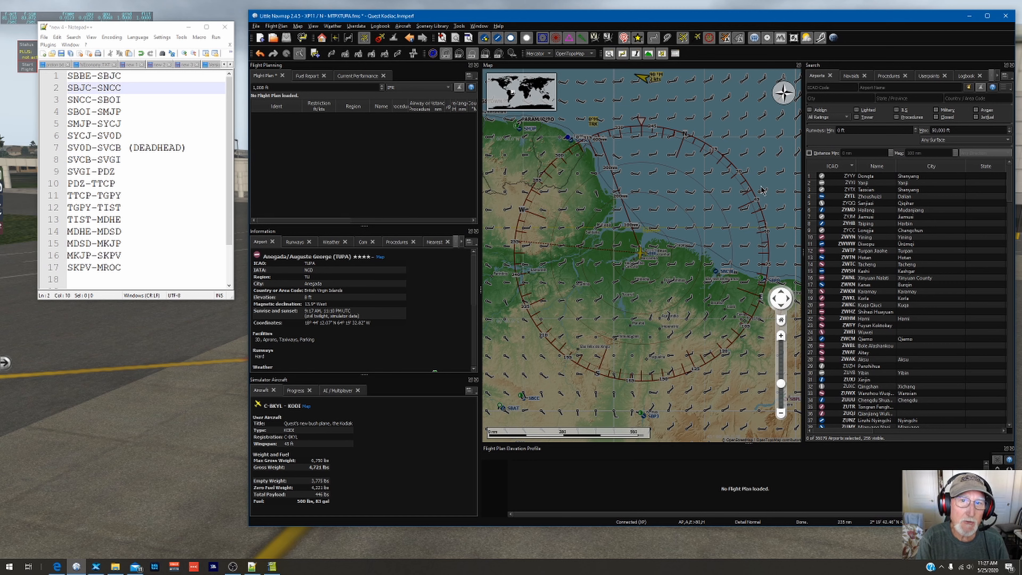
{"action": "left_click", "coordinate": [825, 88]}
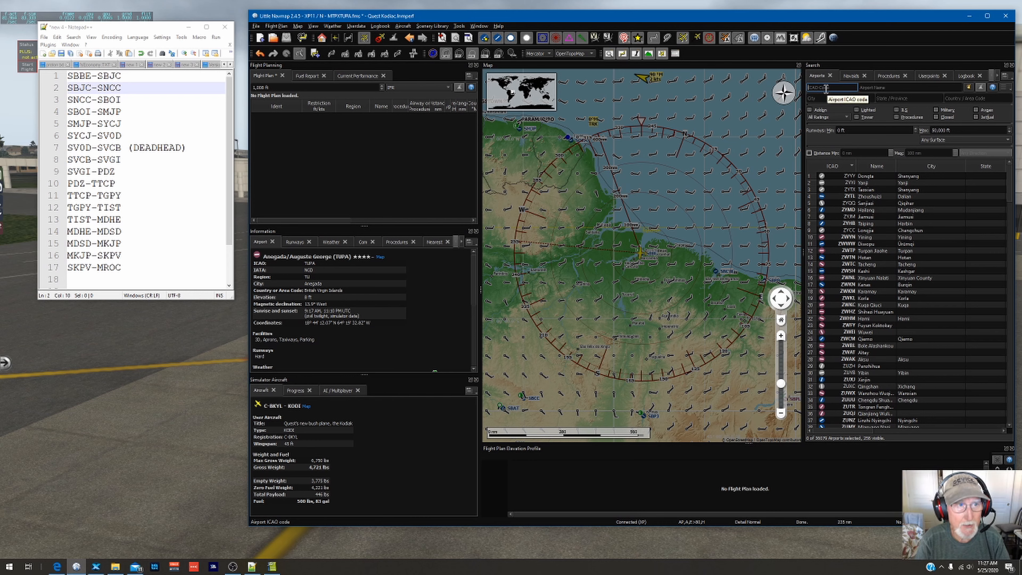
{"action": "type", "text": "SBBE"}
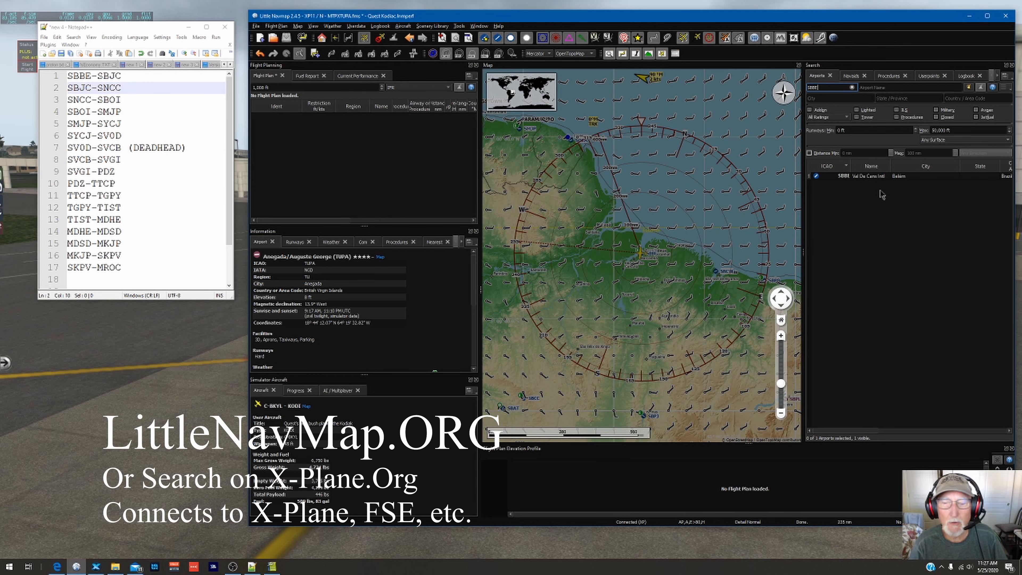
{"action": "left_click", "coordinate": [875, 176]}
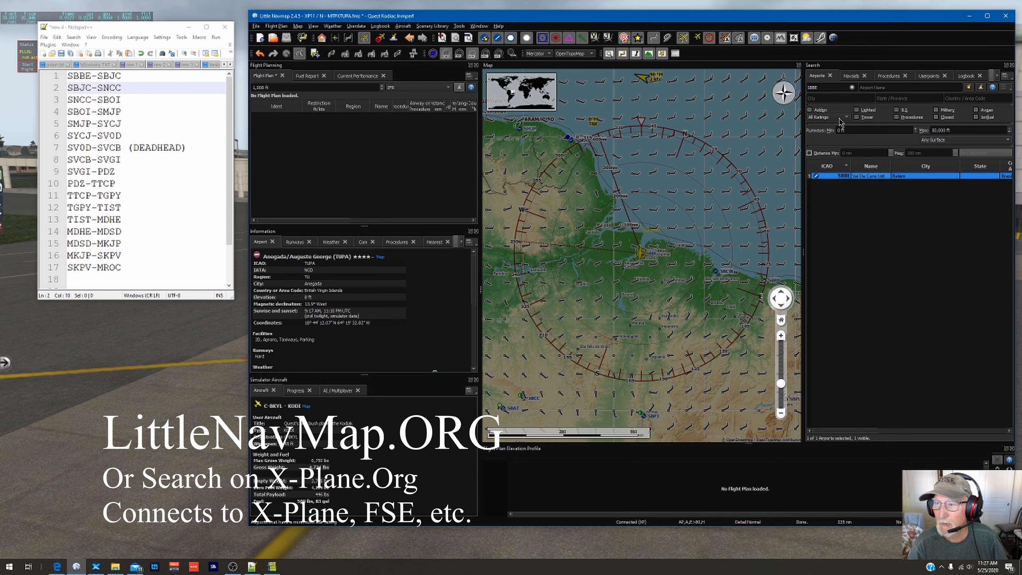
{"action": "right_click", "coordinate": [854, 180]}
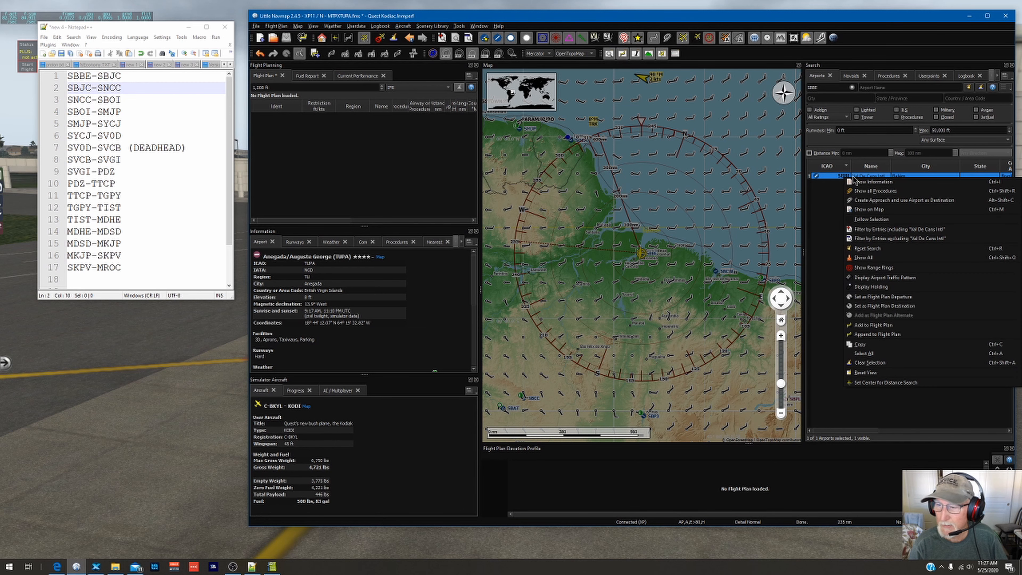
{"action": "left_click", "coordinate": [883, 296]}
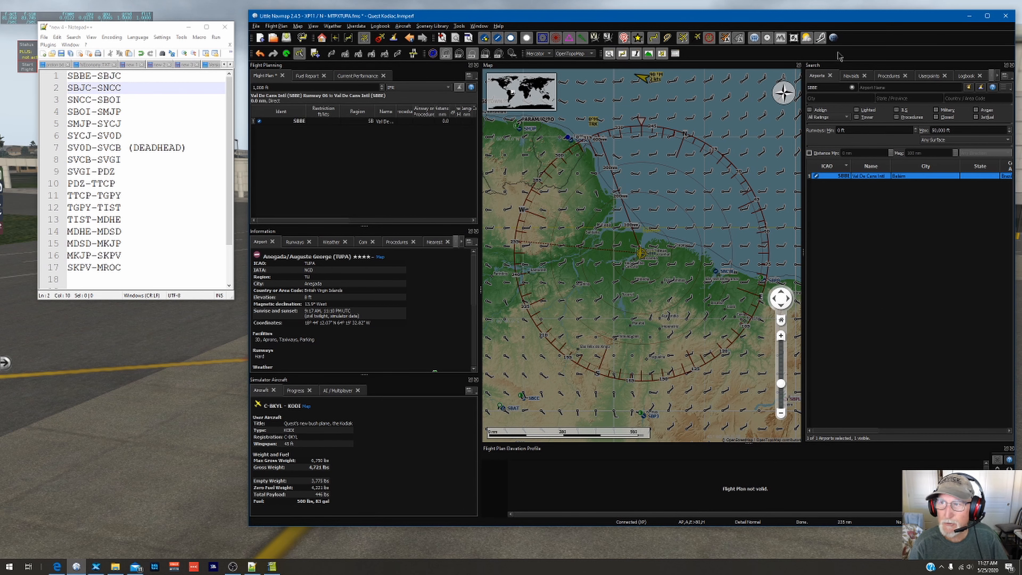
Step: Replace the airport search with ICAO code SBJC and set that airport as the flight plan destination
{"action": "left_click", "coordinate": [852, 87]}
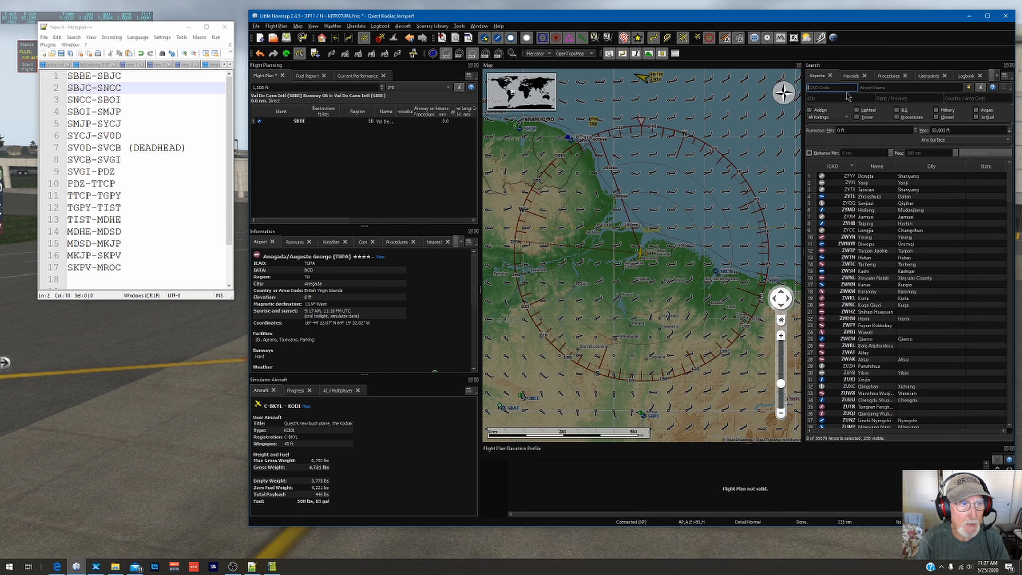
{"action": "type", "text": "SBJC"}
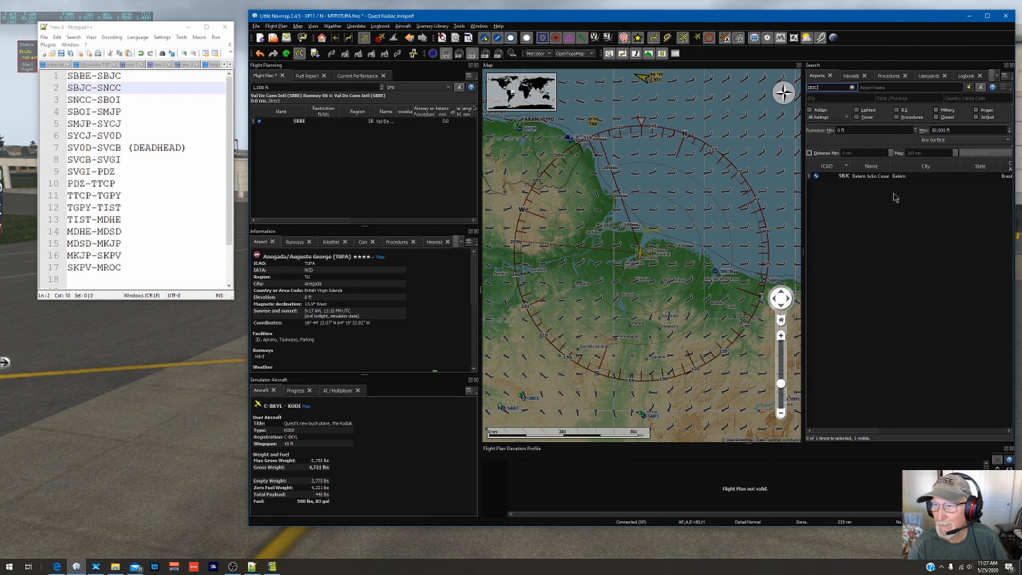
{"action": "right_click", "coordinate": [887, 177]}
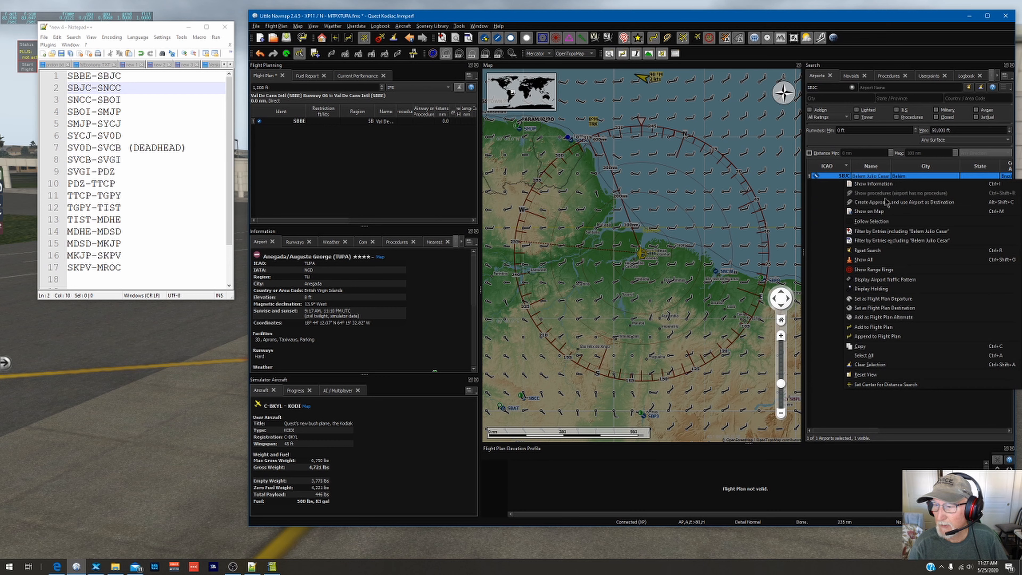
{"action": "left_click", "coordinate": [886, 308]}
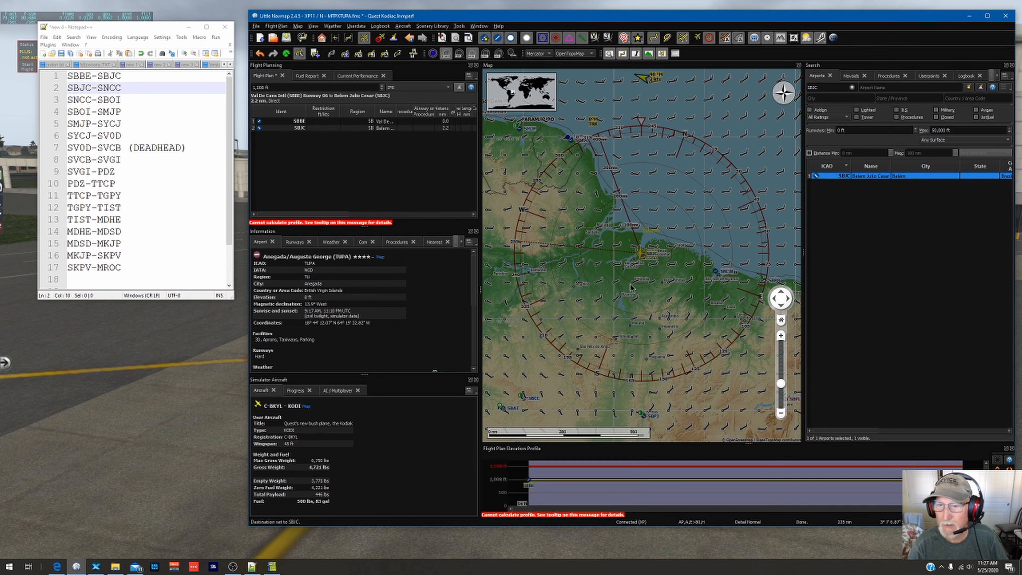
Step: Examine the SBBE to SBJC leg on the map, with the view centered on the destination airport
{"action": "scroll", "coordinate": [628, 282], "scroll_direction": "down", "scroll_amount": 3}
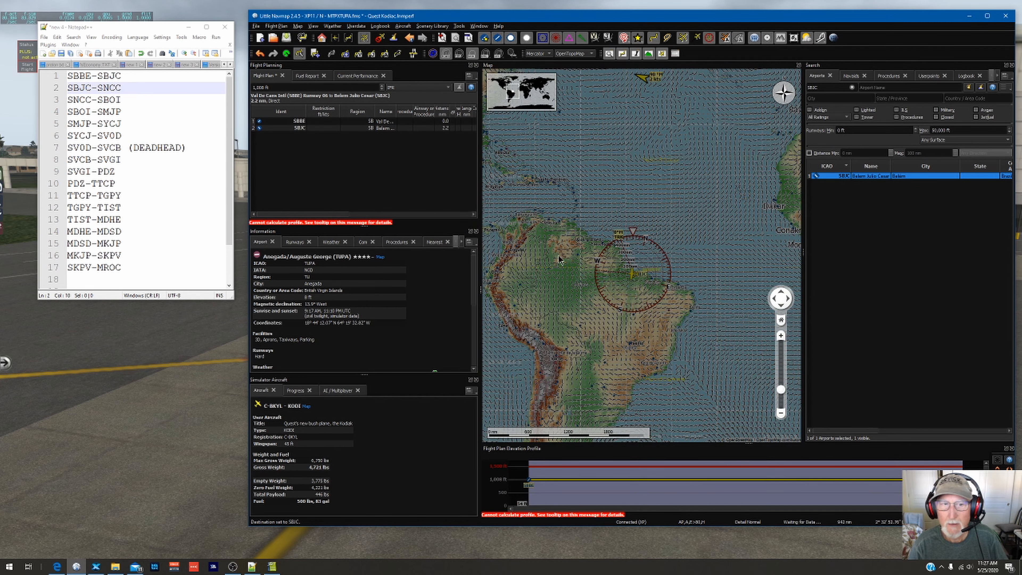
{"action": "double_click", "coordinate": [299, 128]}
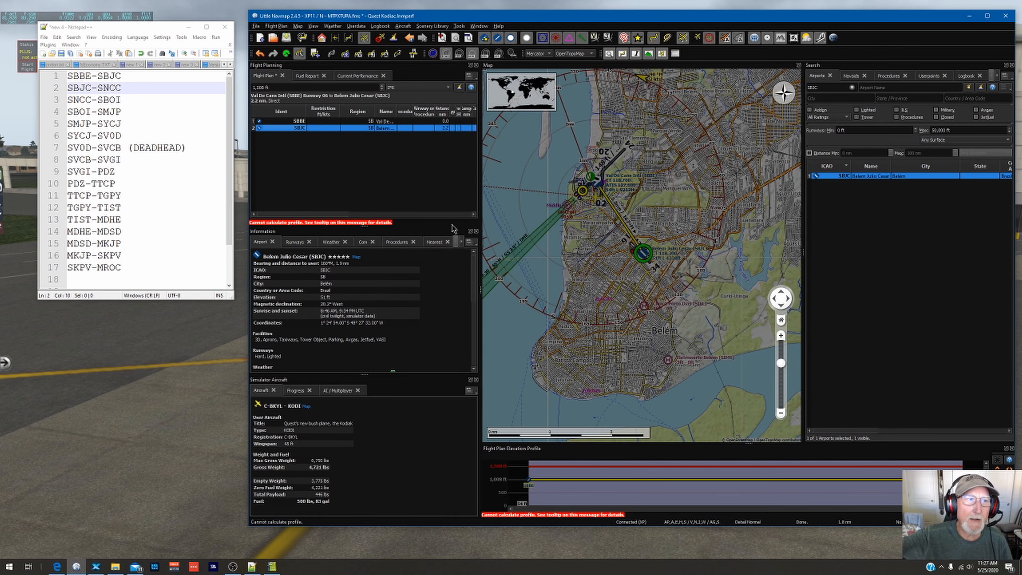
{"action": "mouse_move", "coordinate": [452, 229]}
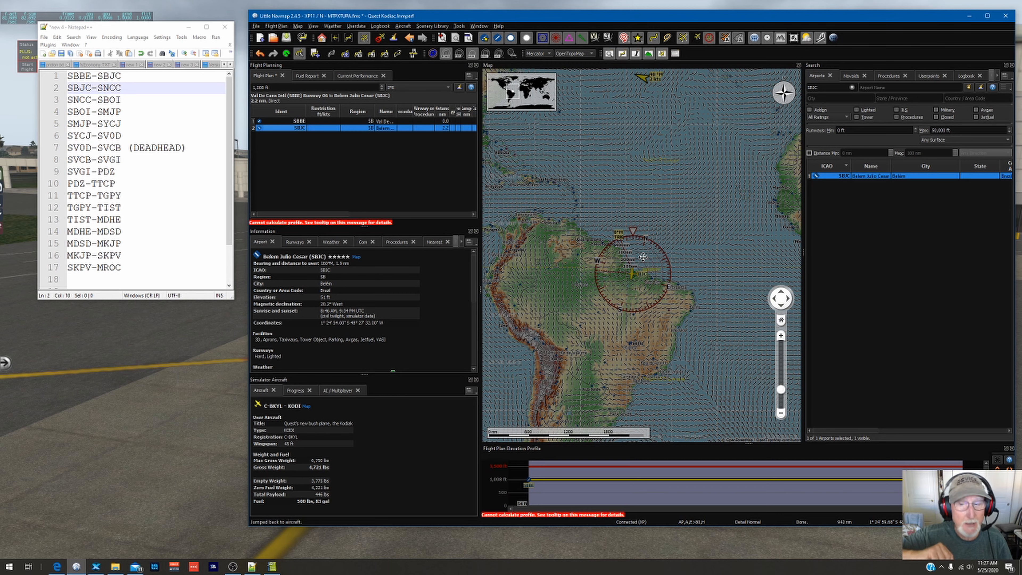
{"action": "left_click", "coordinate": [364, 42]}
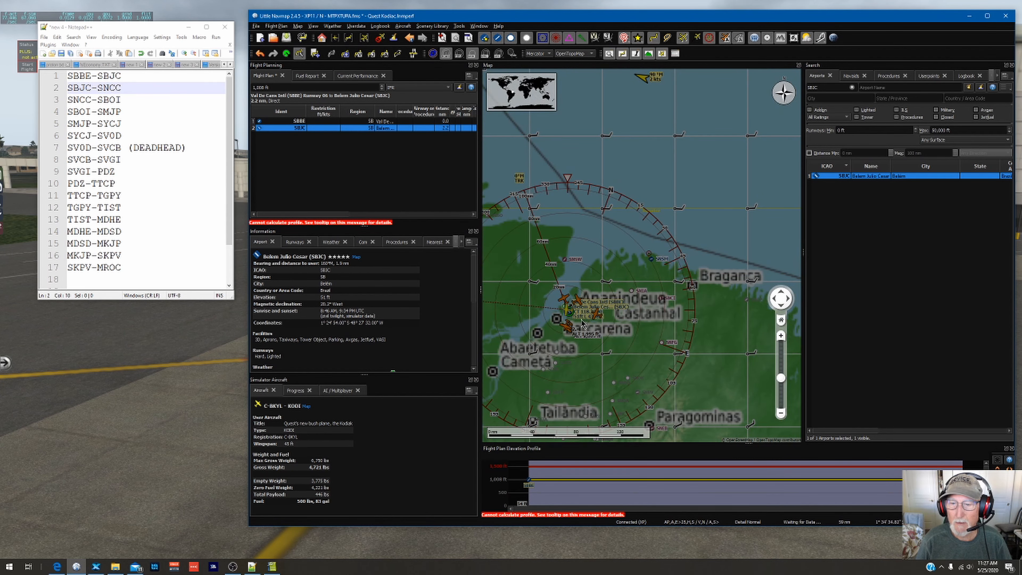
{"action": "left_click_drag", "start_coordinate": [626, 288], "coordinate": [531, 231]}
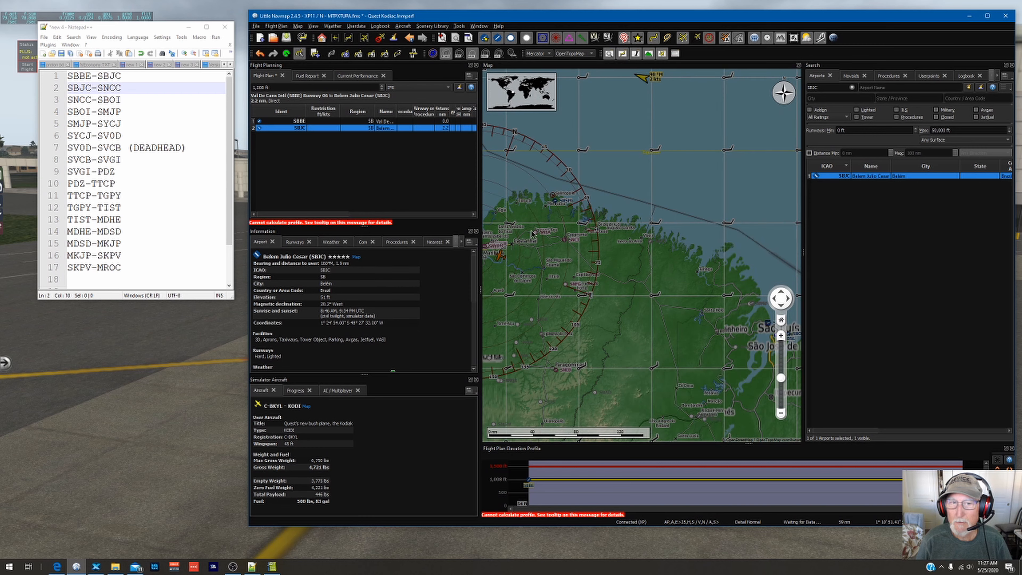
{"action": "double_click", "coordinate": [293, 128]}
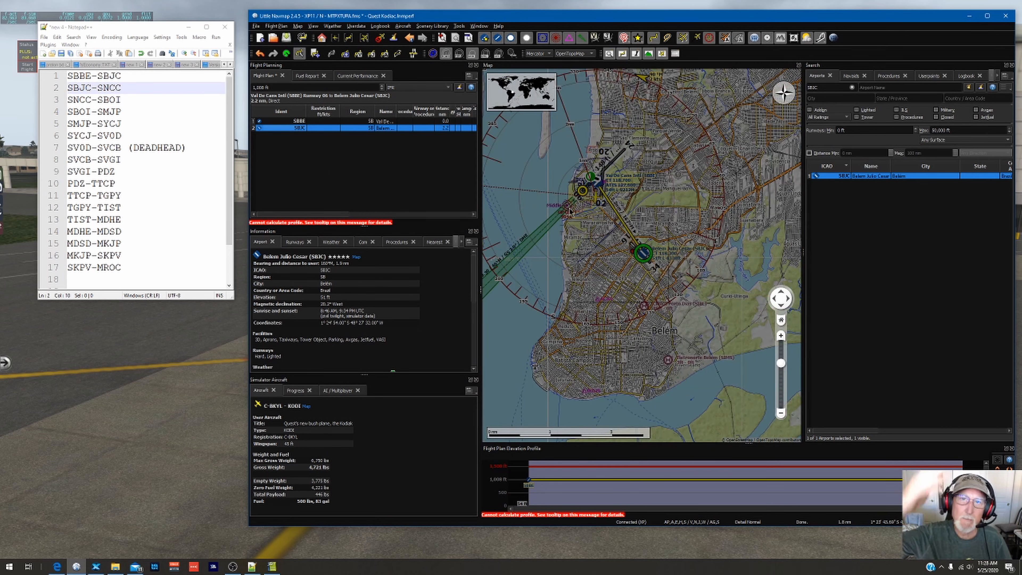
{"action": "mouse_move", "coordinate": [569, 212]}
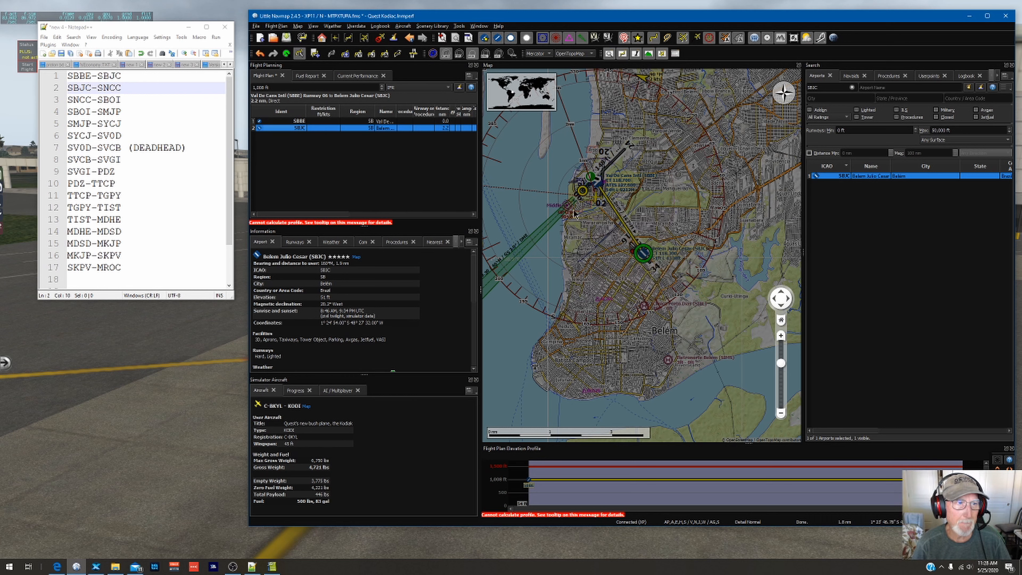
Step: Create a custom approach to runway 34 at SBJC, insert it into the flight plan and check it on the map
{"action": "right_click", "coordinate": [305, 133]}
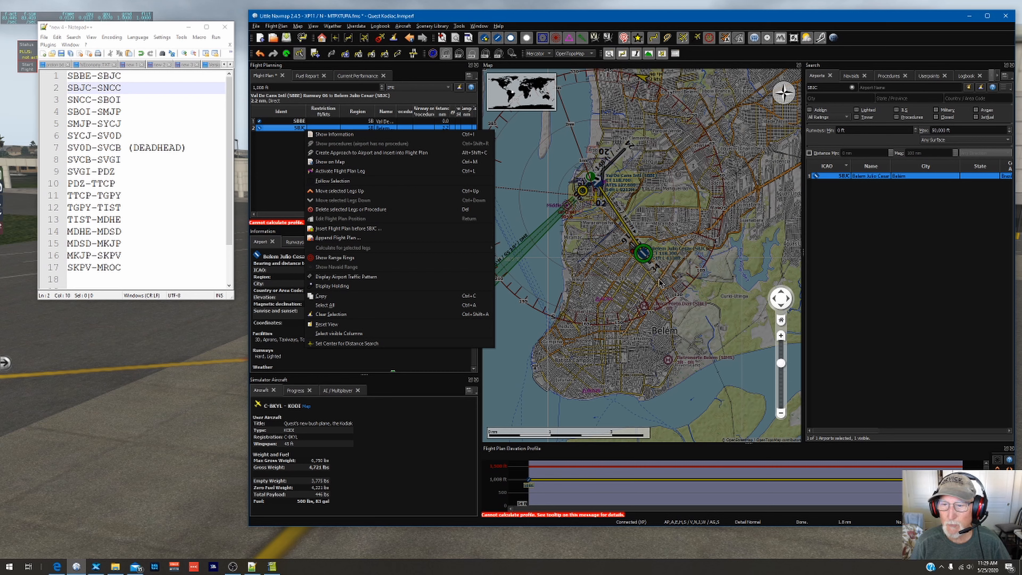
{"action": "left_click", "coordinate": [374, 156]}
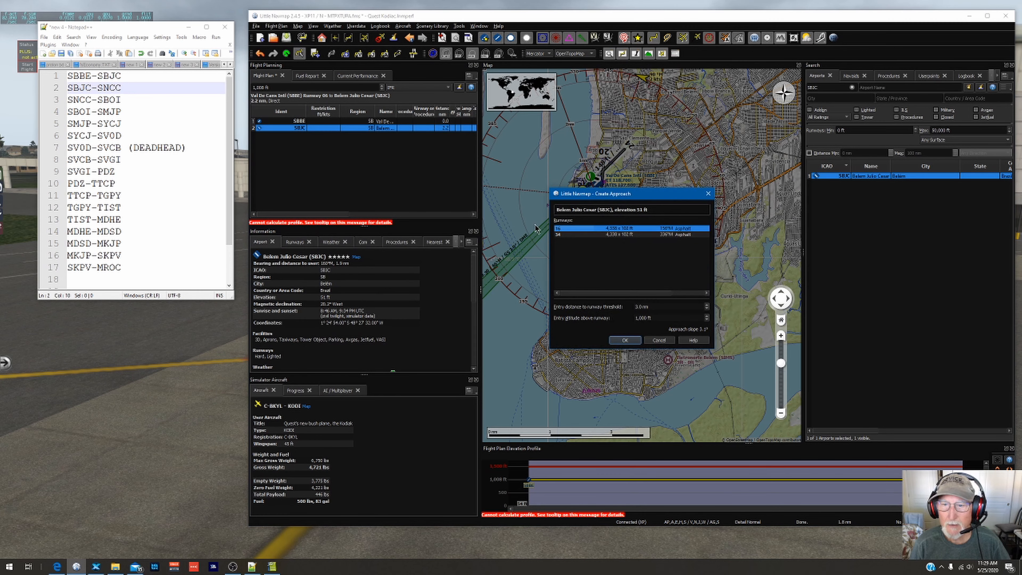
{"action": "left_click", "coordinate": [586, 236]}
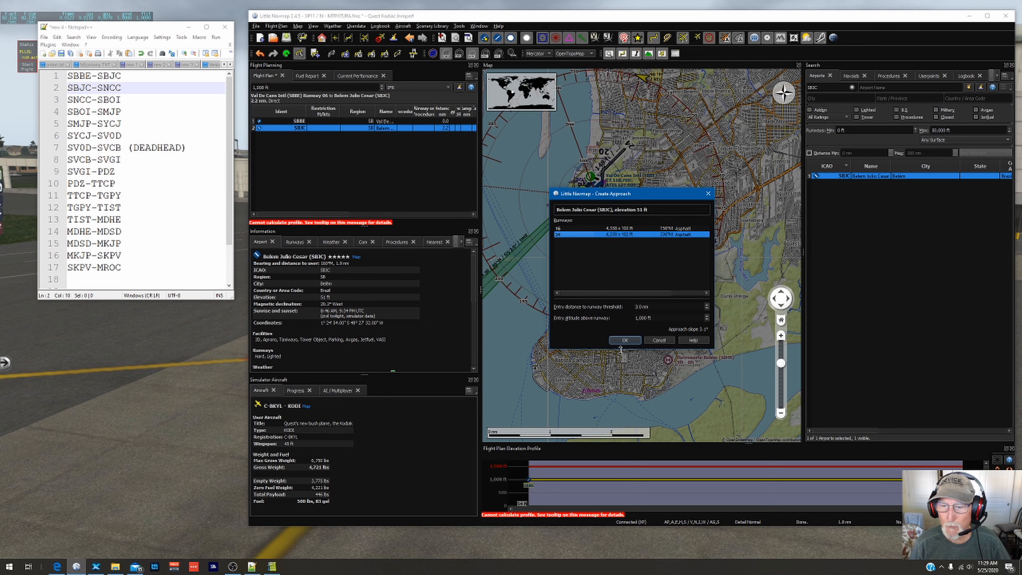
{"action": "left_click", "coordinate": [625, 341]}
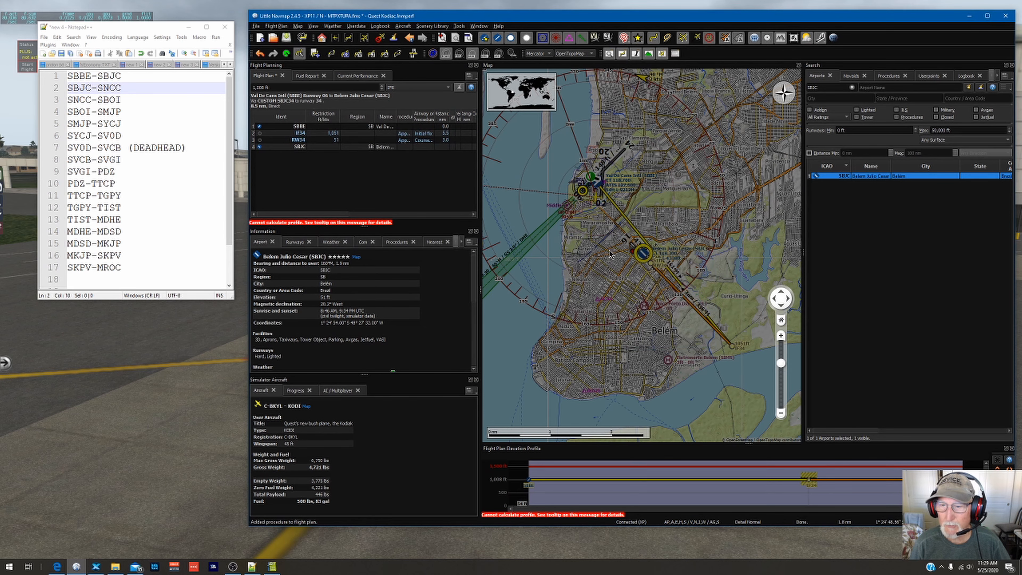
{"action": "left_click_drag", "start_coordinate": [618, 305], "coordinate": [522, 313]}
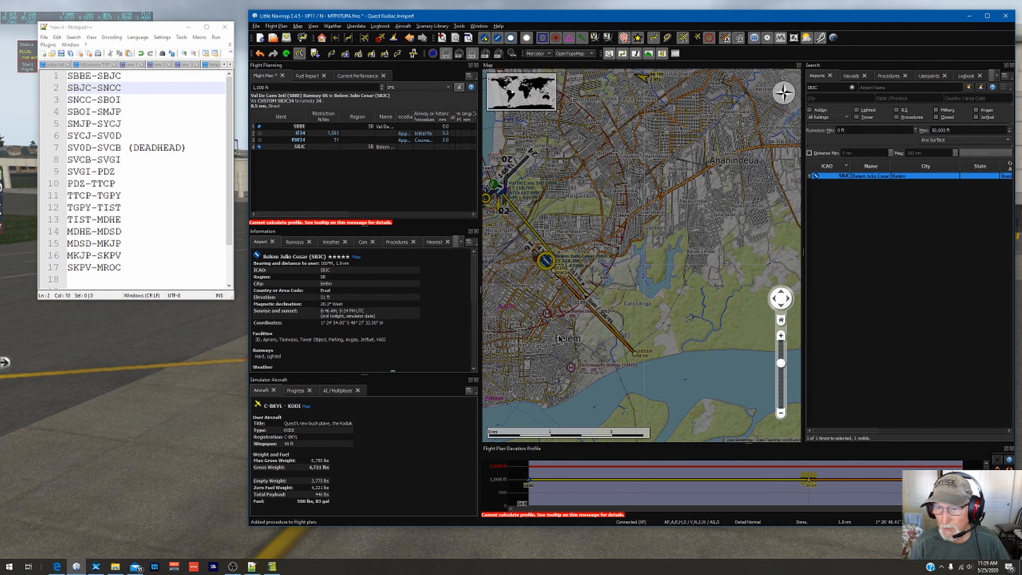
{"action": "scroll", "coordinate": [641, 281], "scroll_direction": "down", "scroll_amount": 2}
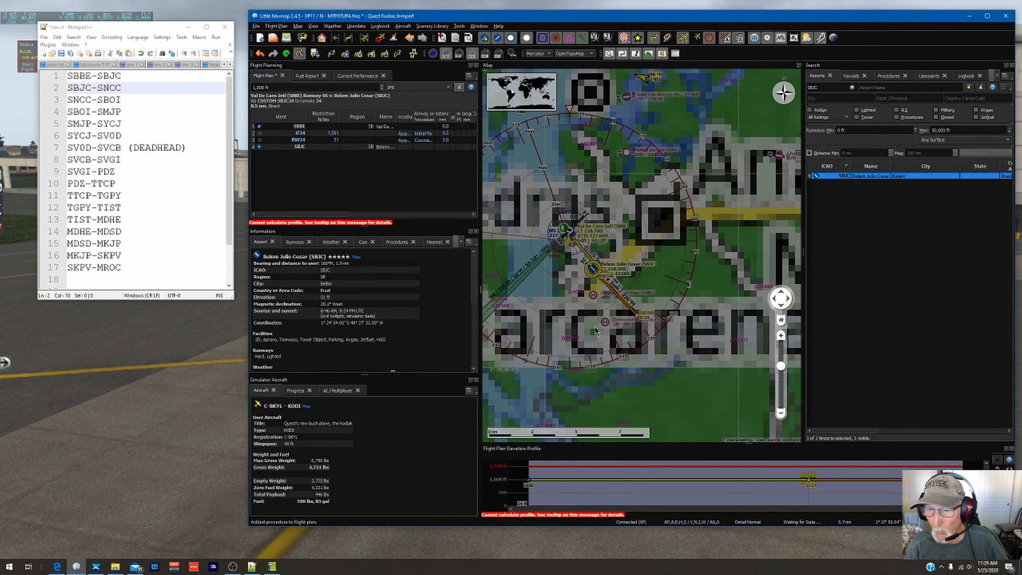
Step: Add waypoints D126J and D143J, located east and southeast of SBJC, to the flight plan ahead of the runway 34 approach
{"action": "left_click_drag", "start_coordinate": [644, 314], "coordinate": [637, 270]}
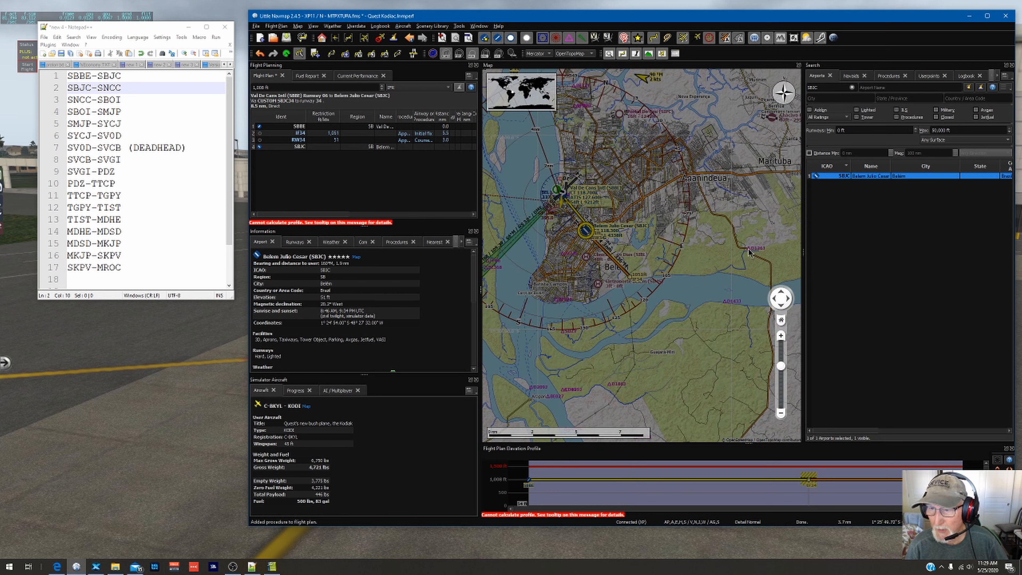
{"action": "mouse_move", "coordinate": [749, 252]}
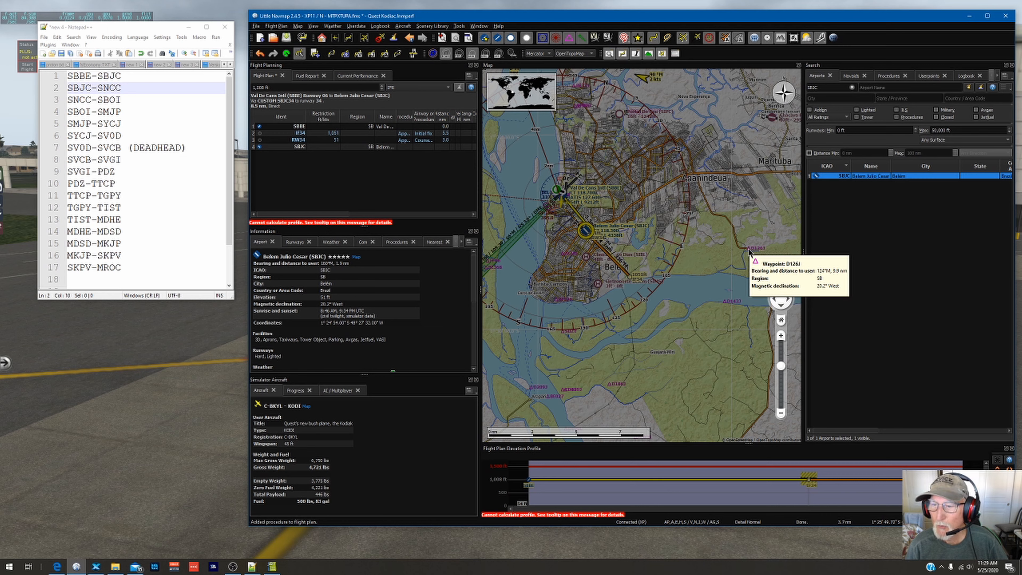
{"action": "right_click", "coordinate": [748, 252]}
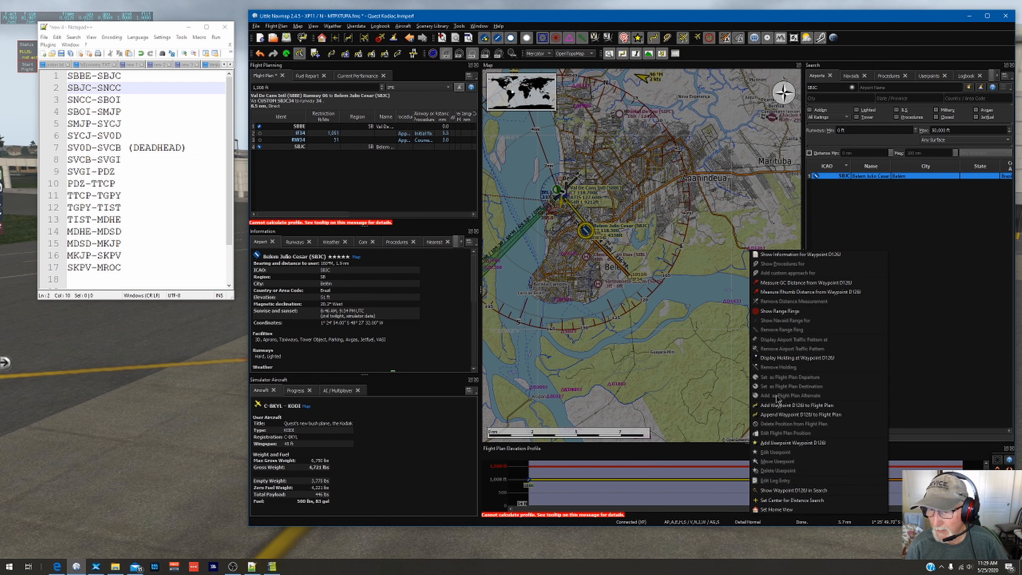
{"action": "left_click", "coordinate": [777, 405]}
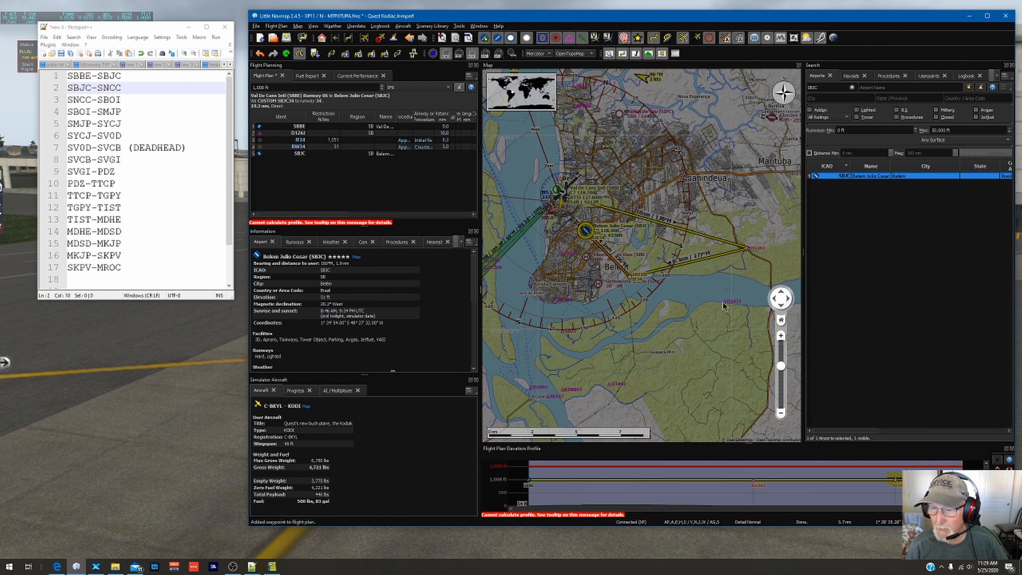
{"action": "mouse_move", "coordinate": [727, 304]}
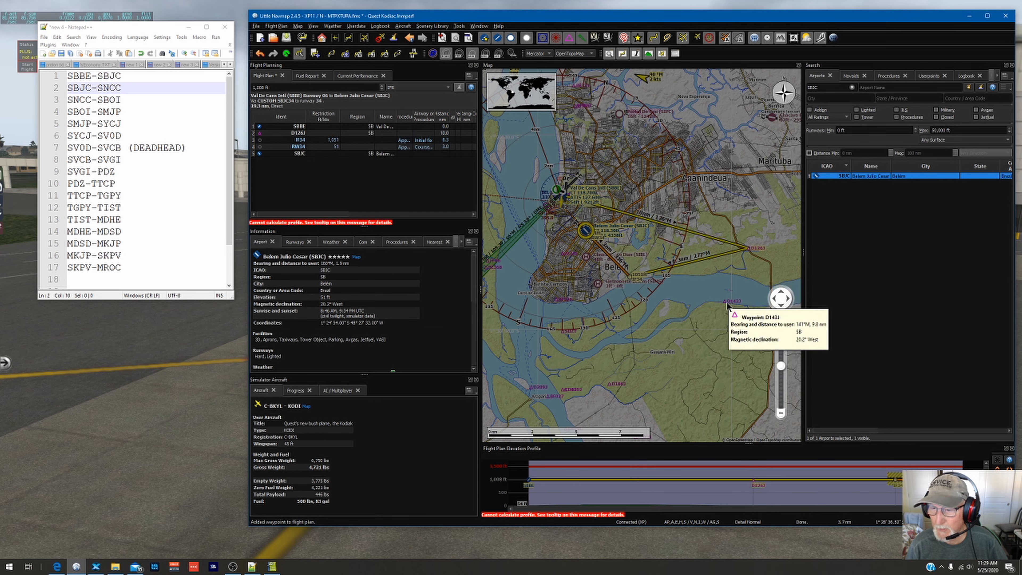
{"action": "right_click", "coordinate": [726, 305]}
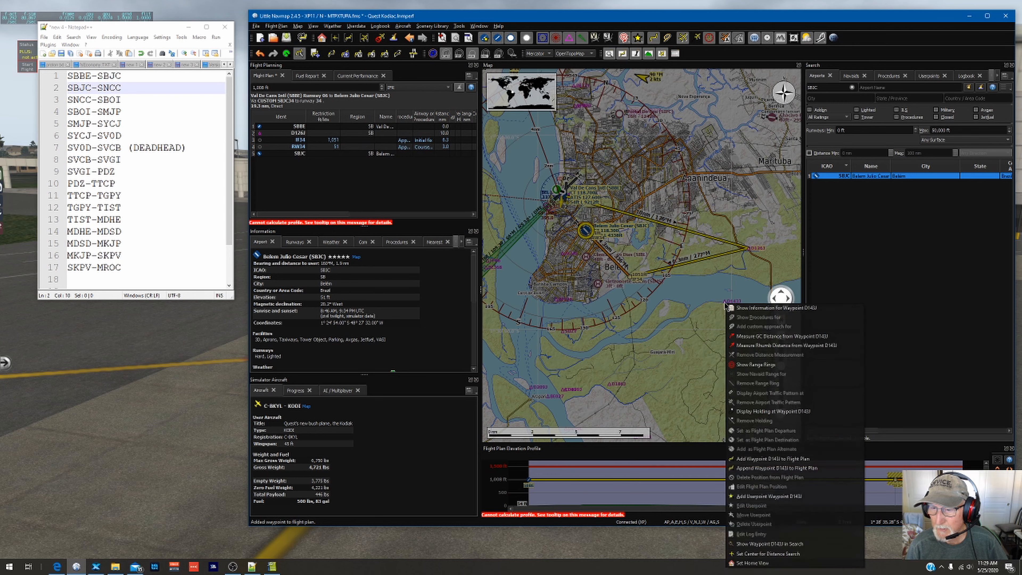
{"action": "left_click", "coordinate": [780, 459]}
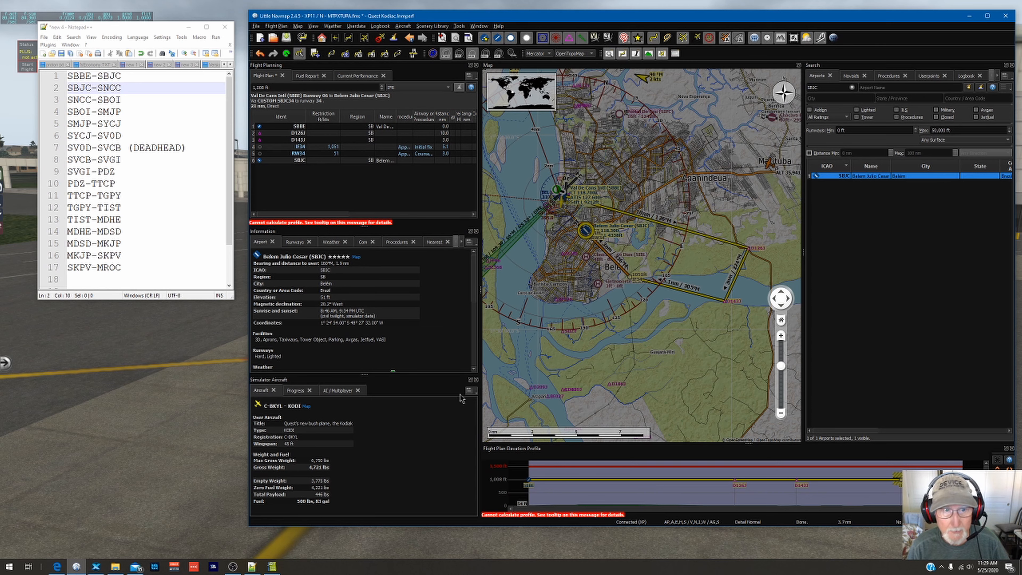
Step: Show SBJC on the map from the flight plan and set the cruise altitude to 1,051 ft
{"action": "double_click", "coordinate": [300, 161]}
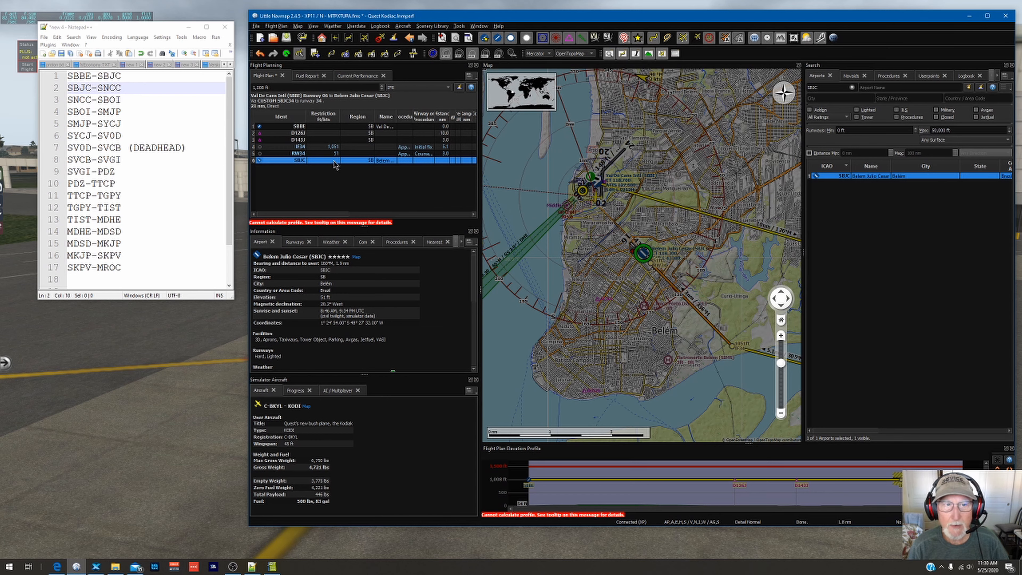
{"action": "left_click_drag", "start_coordinate": [273, 86], "coordinate": [202, 90]}
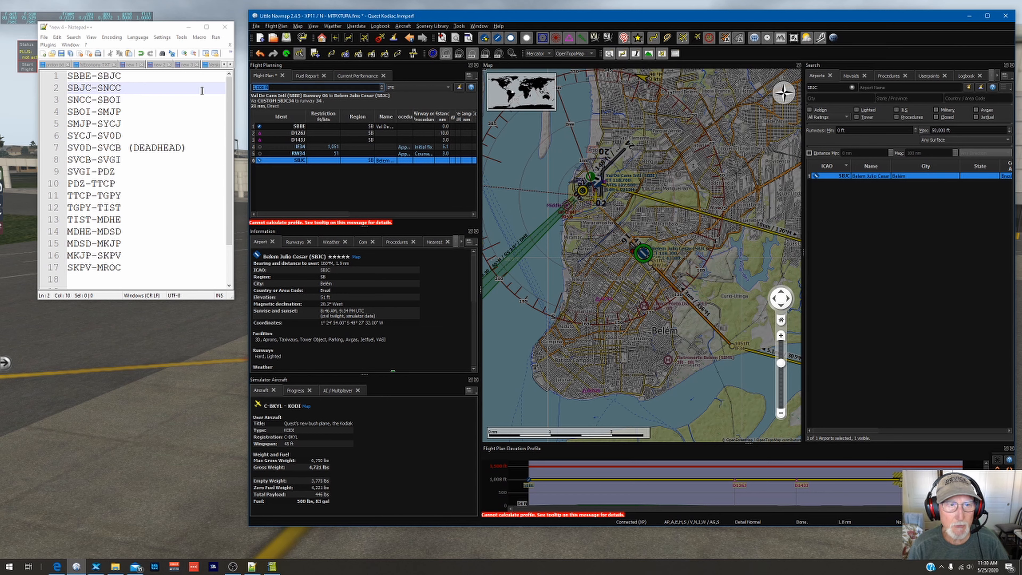
{"action": "type", "text": "1"}
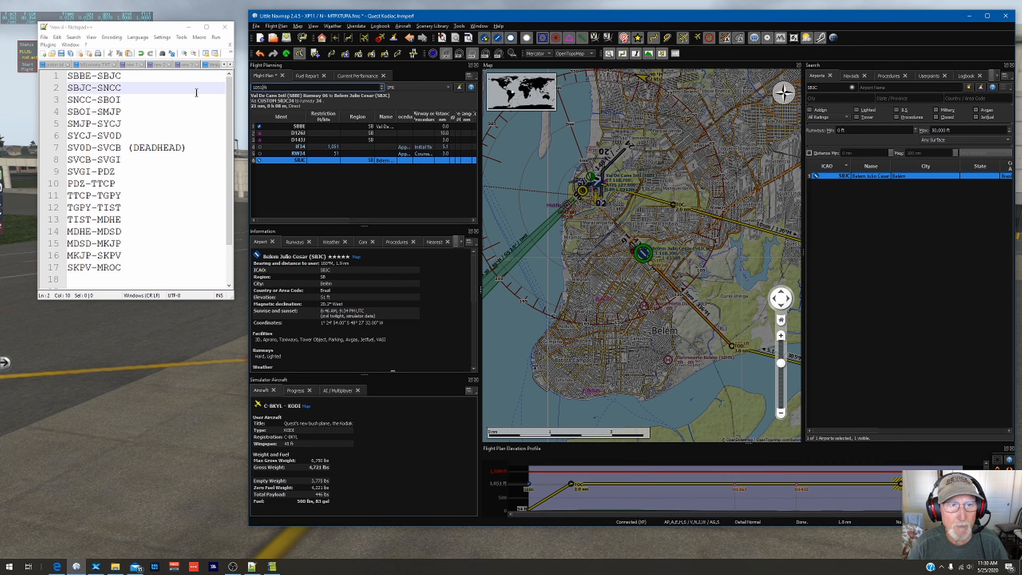
Step: Save the flight plan in X-Plane FMS 11 format as SBBESBJC.fms in the X-Plane 11 Output folder for FMS plans
{"action": "left_click", "coordinate": [256, 26]}
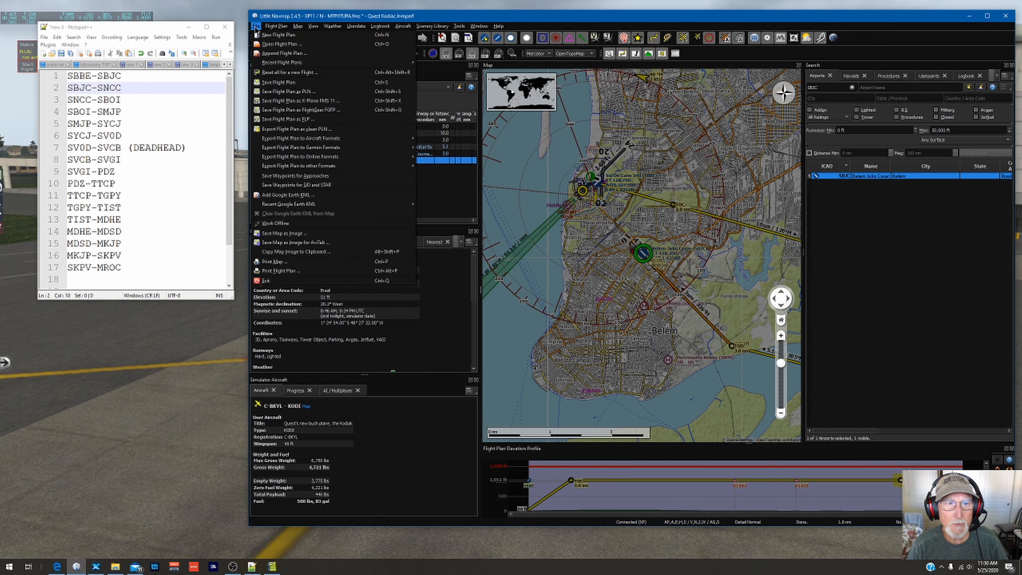
{"action": "left_click", "coordinate": [303, 104]}
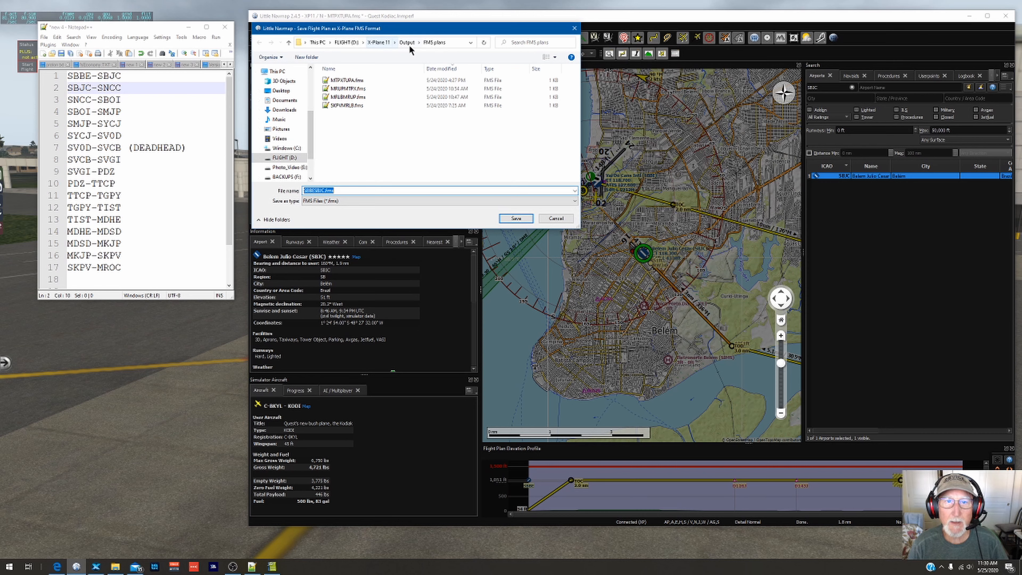
{"action": "left_click", "coordinate": [517, 219]}
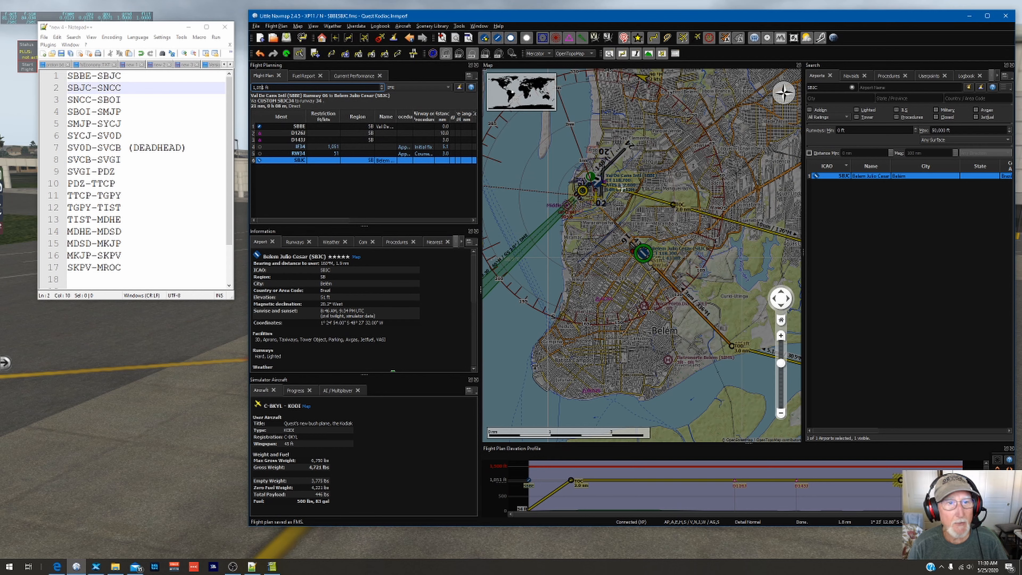
Step: Start a new flight plan and set SBJC as its departure airport
{"action": "left_click", "coordinate": [257, 26]}
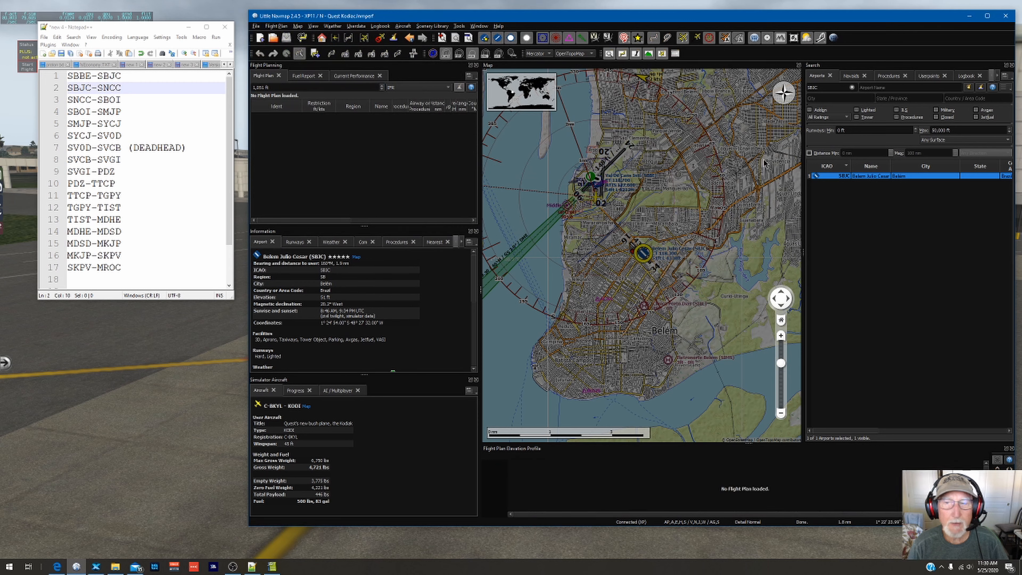
{"action": "right_click", "coordinate": [844, 180]}
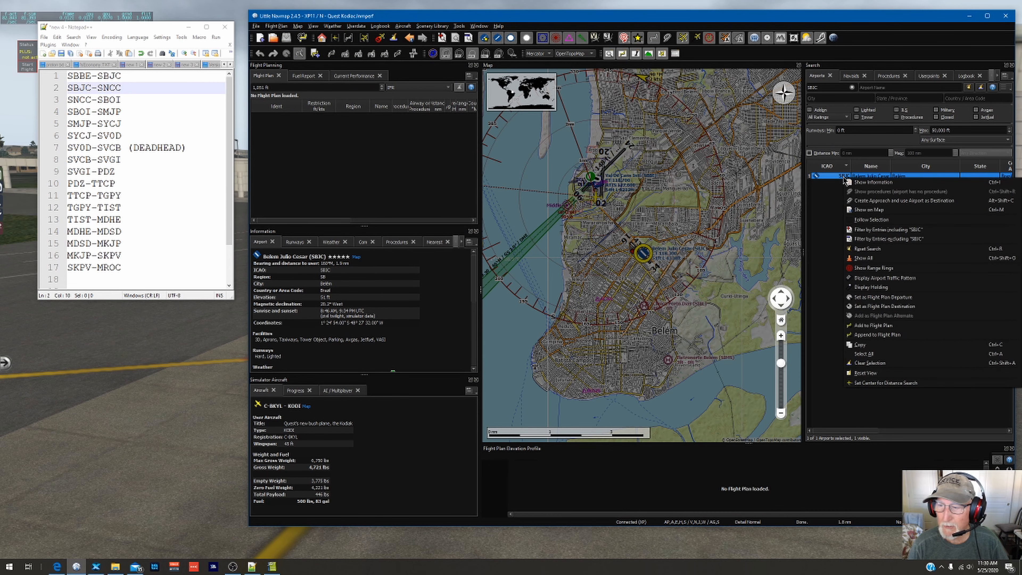
{"action": "left_click", "coordinate": [868, 302]}
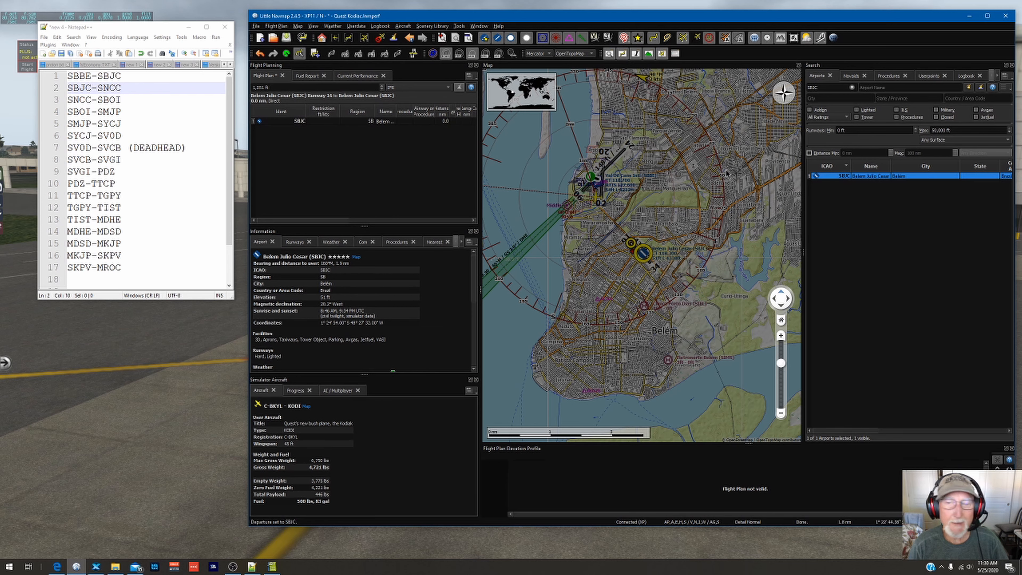
Step: Replace the airport search with ICAO code SNCC and set that airport as the flight plan destination
{"action": "left_click", "coordinate": [852, 88]}
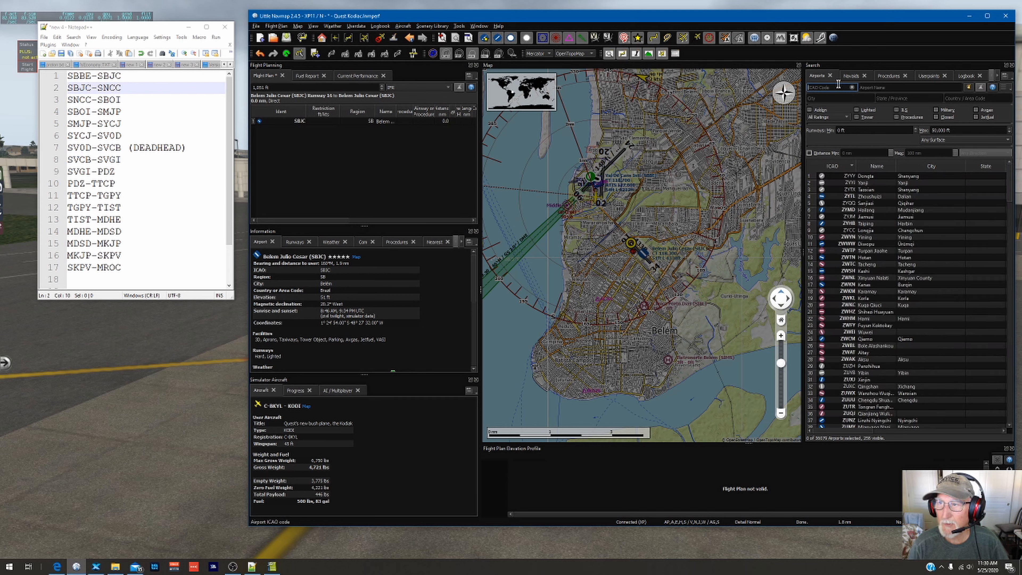
{"action": "type", "text": "SNCC"}
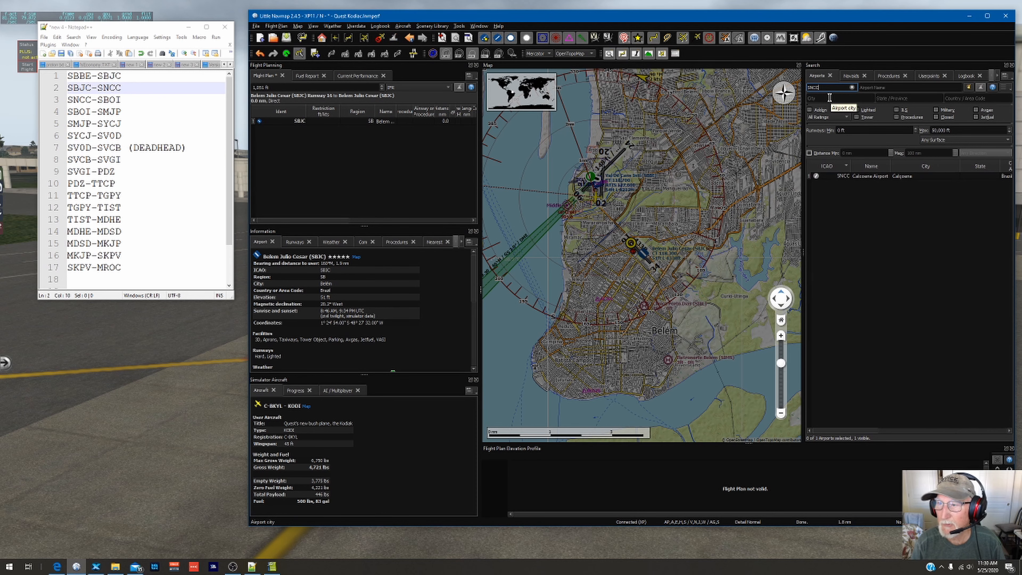
{"action": "left_click", "coordinate": [878, 181]}
{"action": "right_click", "coordinate": [879, 179]}
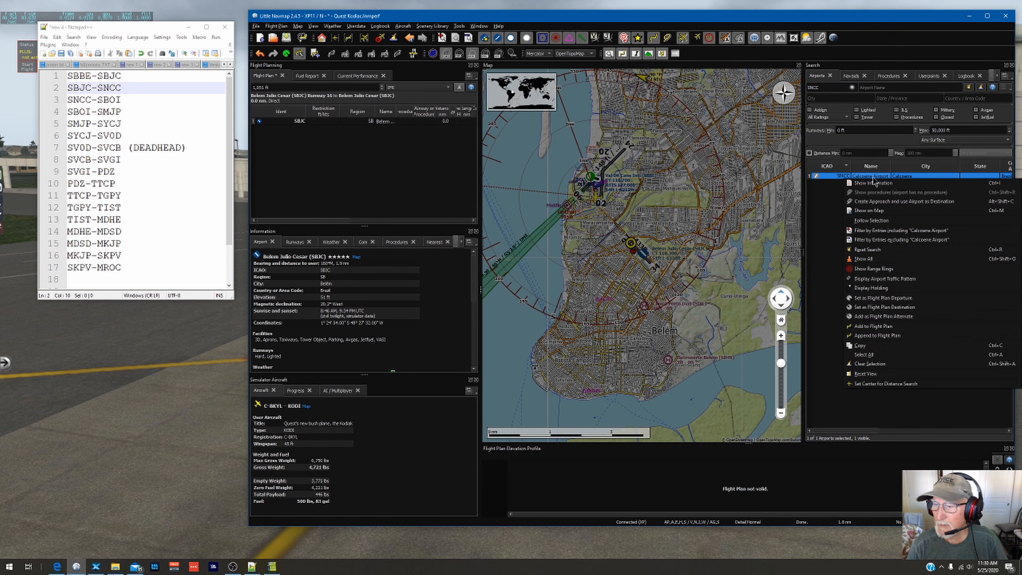
{"action": "left_click", "coordinate": [888, 308]}
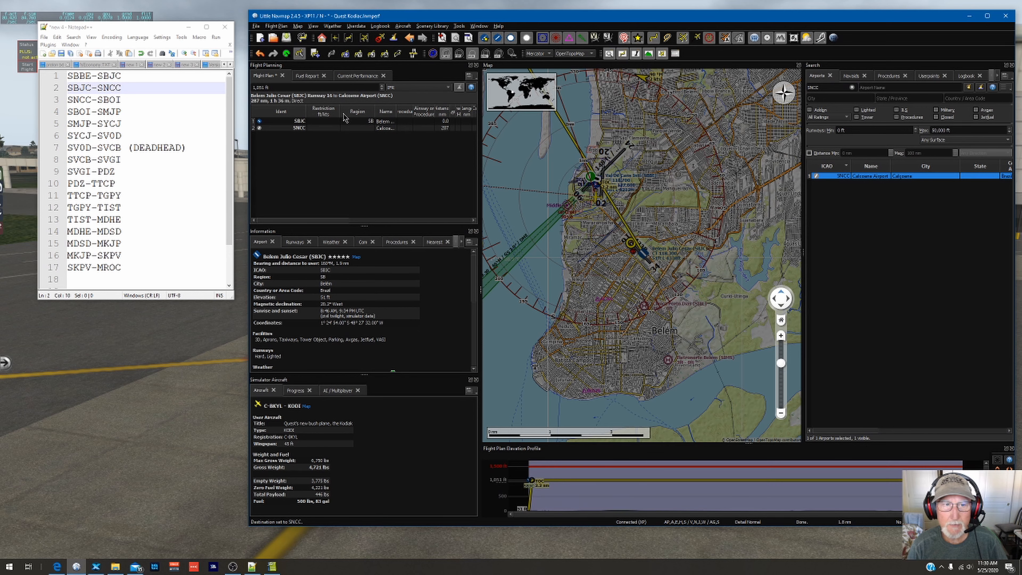
Step: Center the map on destination SNCC and check its nearest weather report for wind and best runway
{"action": "left_click", "coordinate": [305, 129]}
{"action": "double_click", "coordinate": [305, 130]}
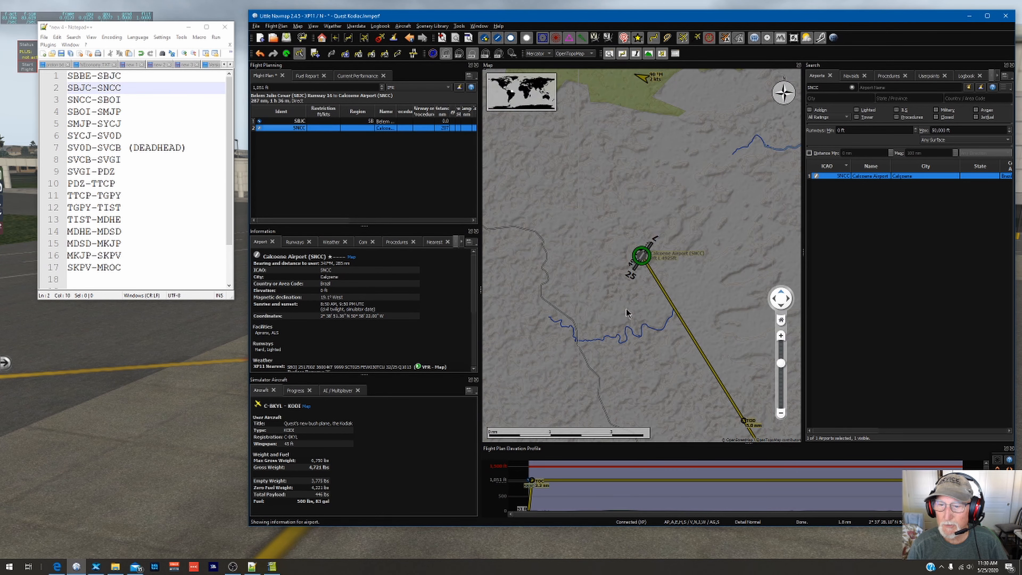
{"action": "scroll", "coordinate": [626, 313], "scroll_direction": "up", "scroll_amount": 2}
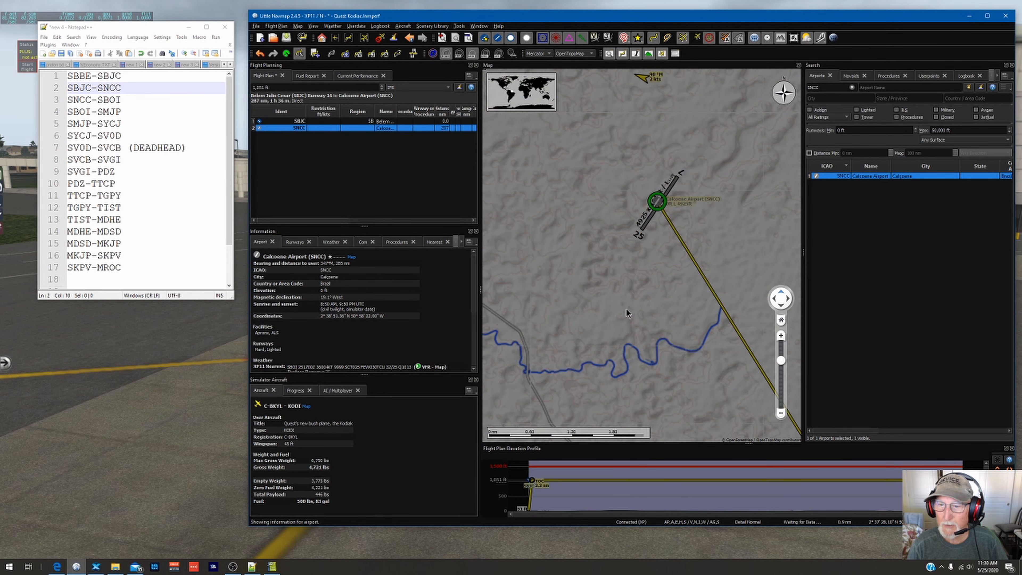
{"action": "left_click", "coordinate": [330, 242]}
{"action": "scroll", "coordinate": [363, 347], "scroll_direction": "down", "scroll_amount": 3}
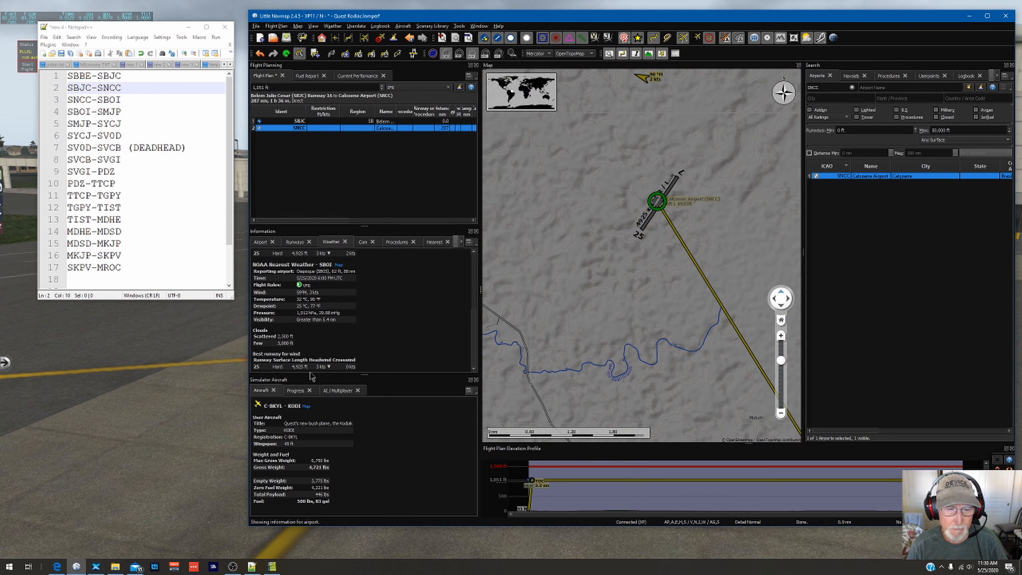
Step: Create a custom approach to runway 25 at SNCC and insert it into the flight plan
{"action": "right_click", "coordinate": [287, 132]}
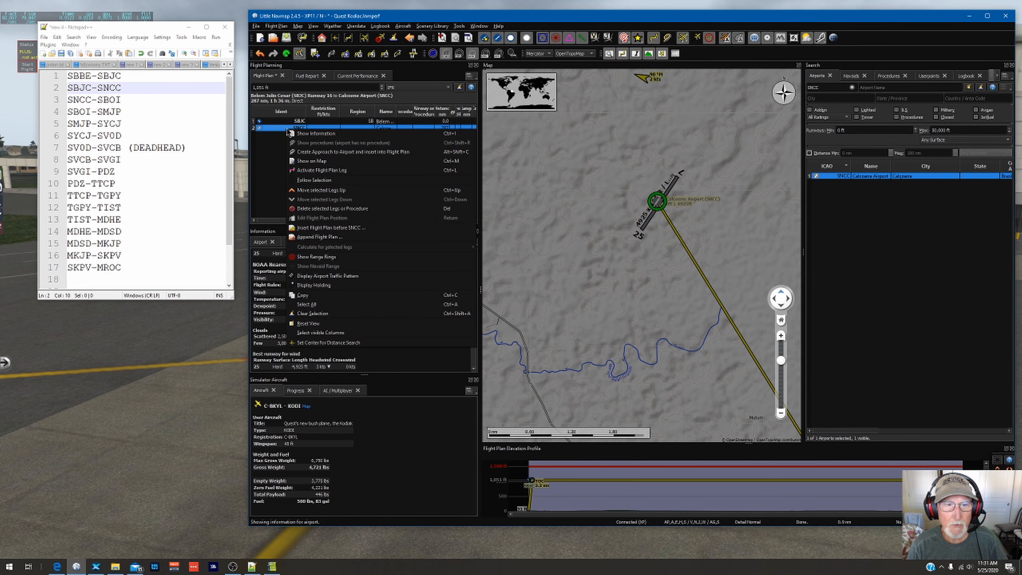
{"action": "left_click", "coordinate": [310, 153]}
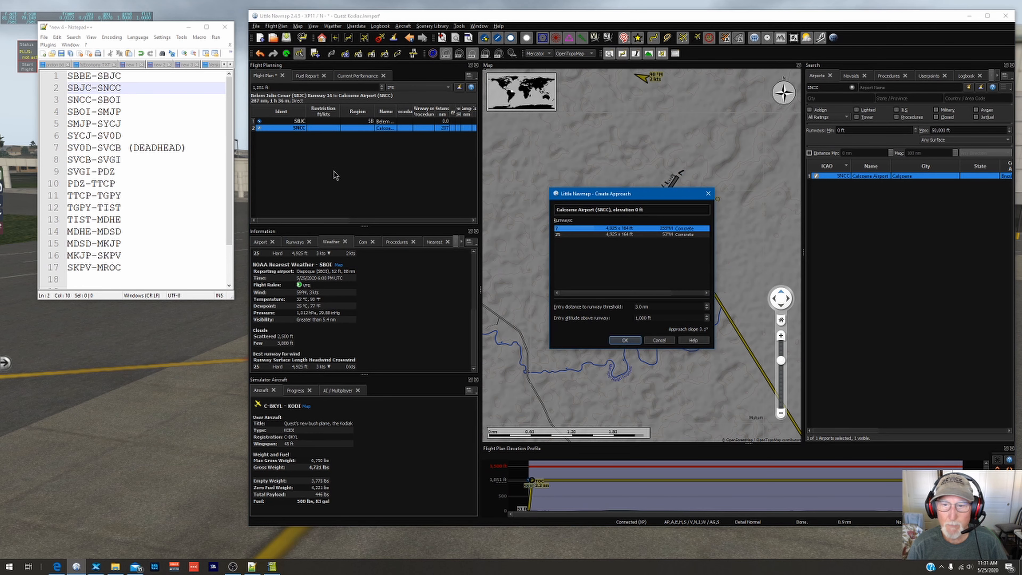
{"action": "left_click", "coordinate": [590, 234]}
{"action": "left_click", "coordinate": [625, 341]}
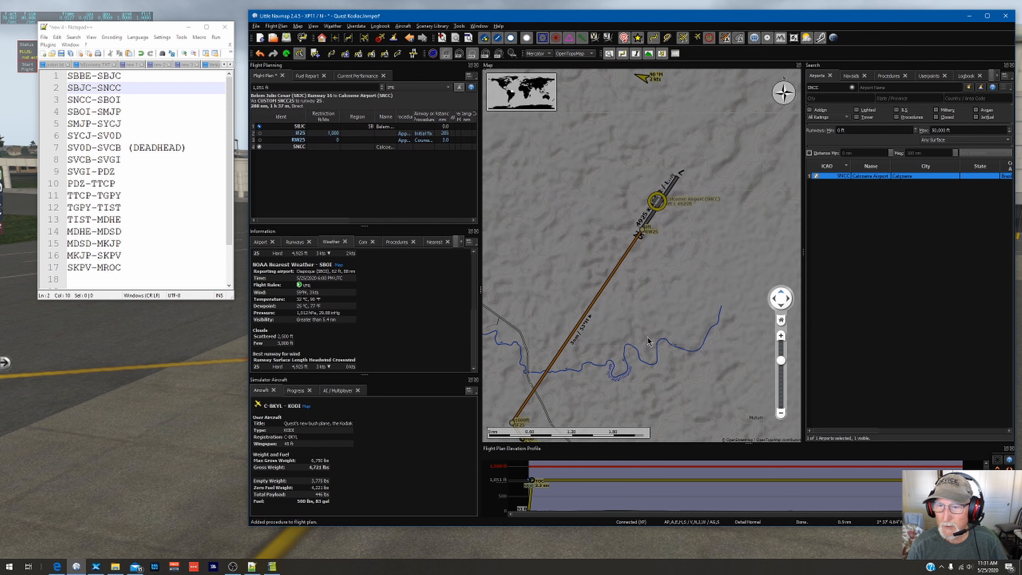
Step: Add two map positions to the flight plan, one on the leg northeast of SBAM and one inland to its northwest, and recheck SNCC
{"action": "scroll", "coordinate": [636, 329], "scroll_direction": "up", "scroll_amount": 5}
{"action": "scroll", "coordinate": [622, 378], "scroll_direction": "up", "scroll_amount": 2}
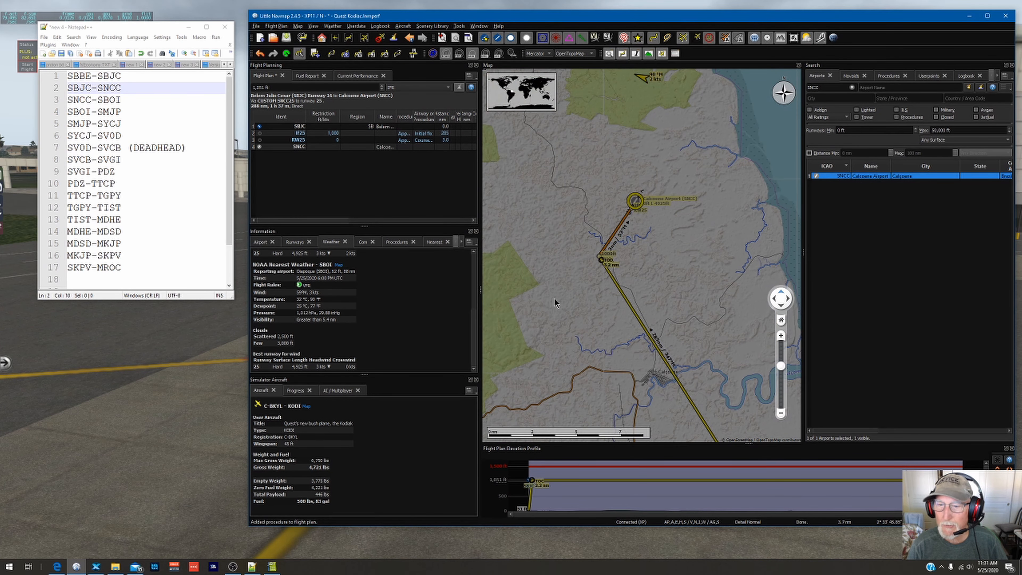
{"action": "left_click_drag", "start_coordinate": [576, 292], "coordinate": [577, 249]}
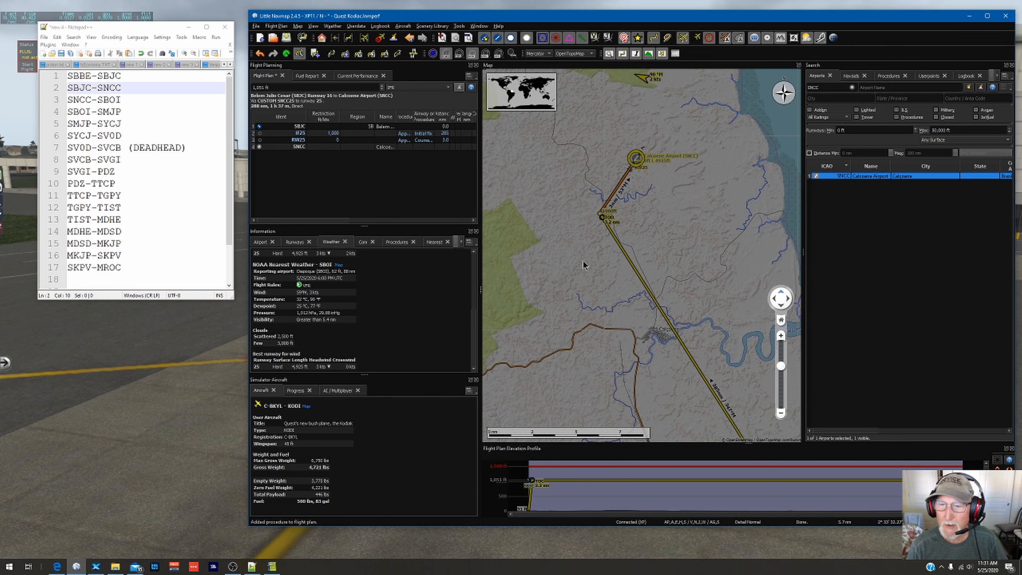
{"action": "left_click_drag", "start_coordinate": [658, 343], "coordinate": [569, 272]}
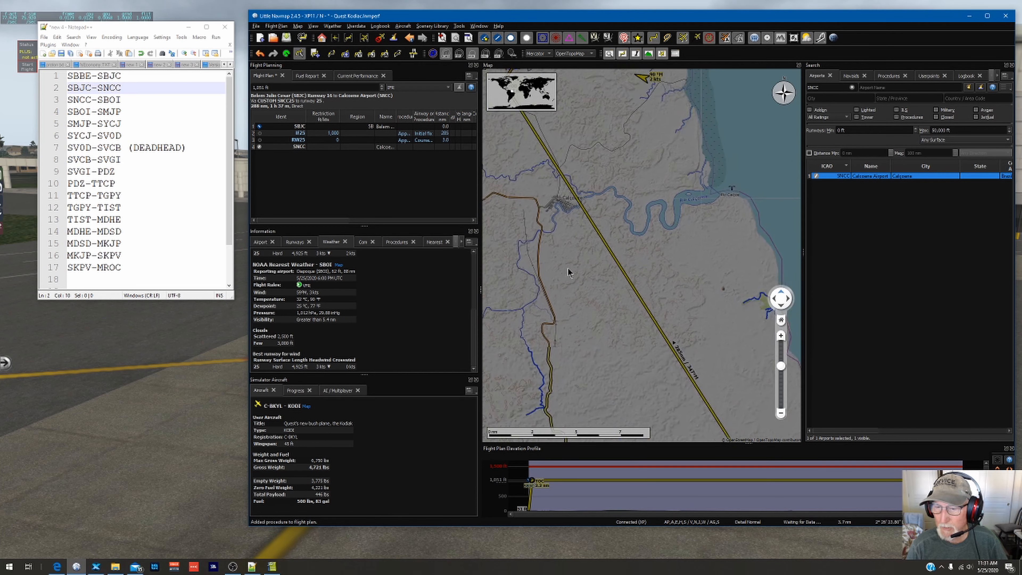
{"action": "scroll", "coordinate": [626, 330], "scroll_direction": "down", "scroll_amount": 3}
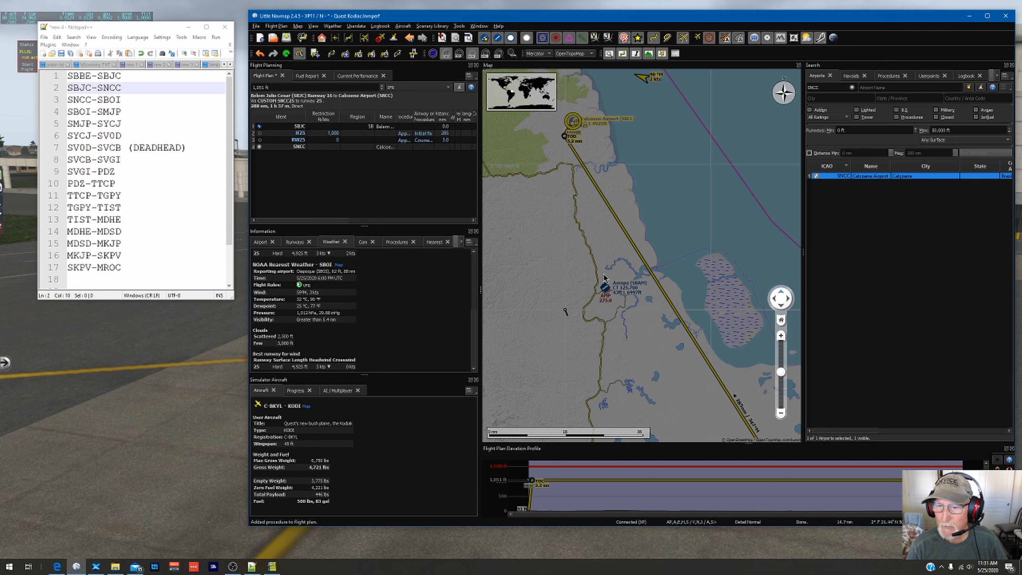
{"action": "right_click", "coordinate": [645, 264]}
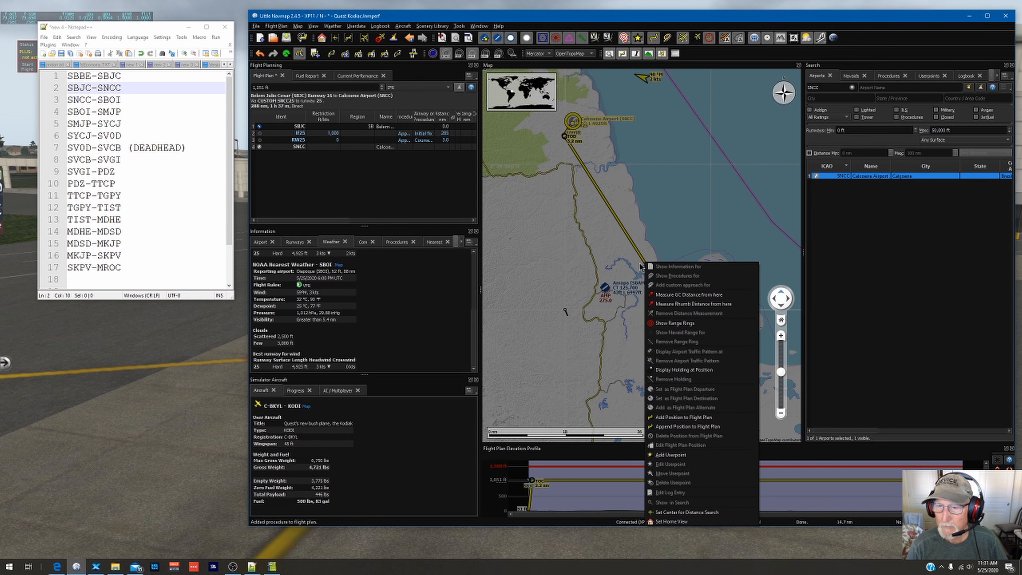
{"action": "left_click", "coordinate": [675, 418]}
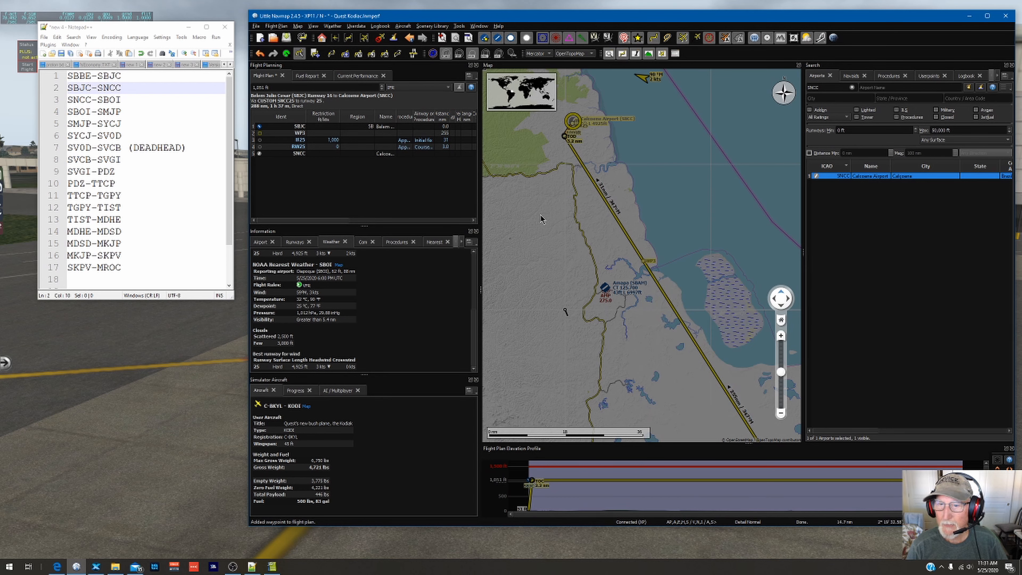
{"action": "right_click", "coordinate": [547, 232]}
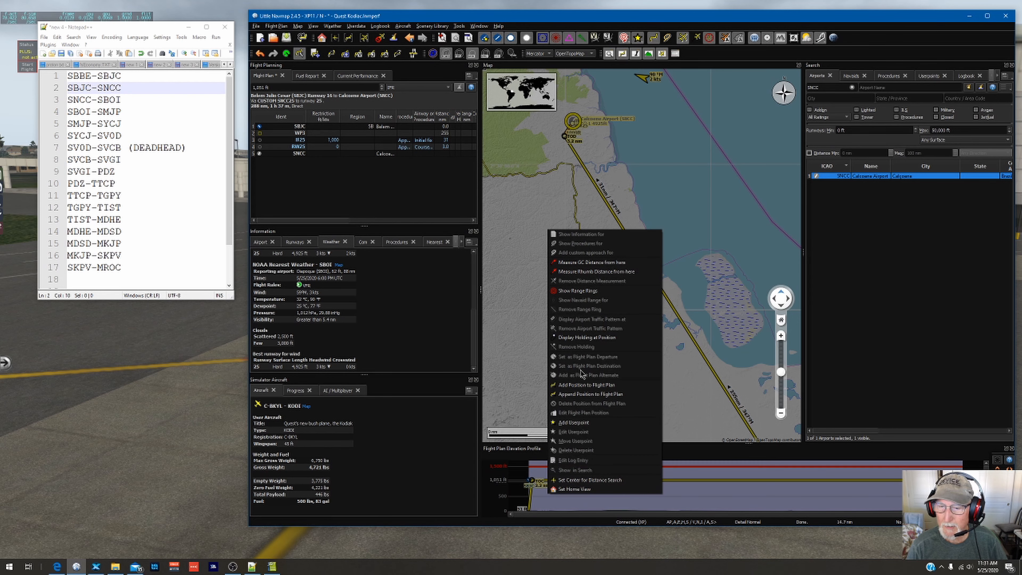
{"action": "left_click", "coordinate": [577, 386]}
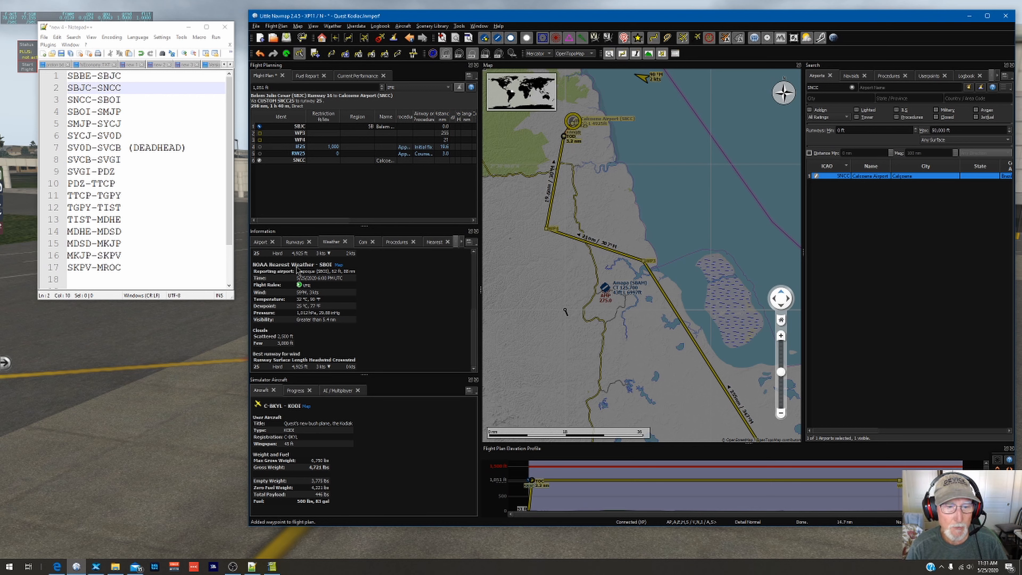
{"action": "double_click", "coordinate": [301, 160]}
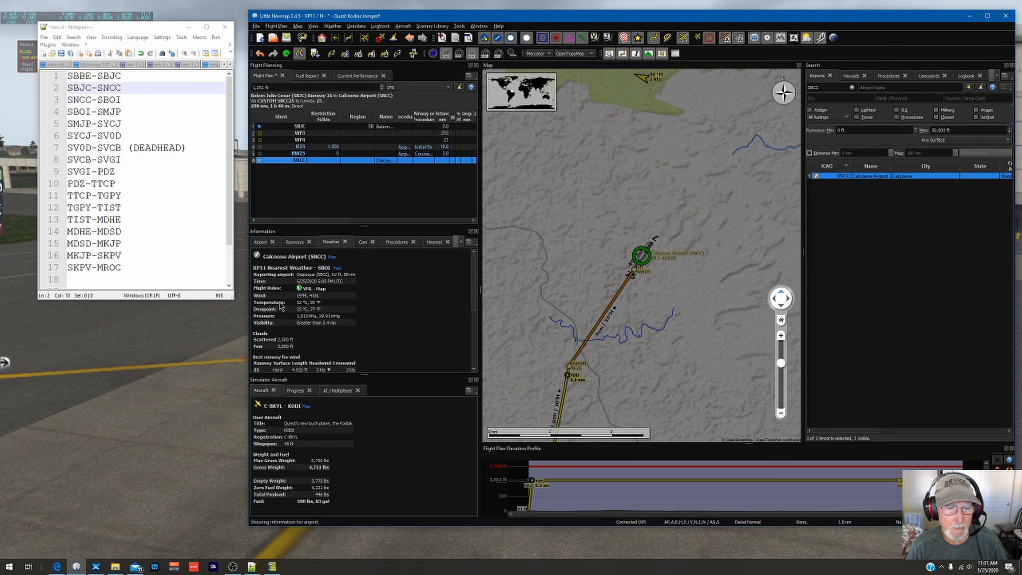
Step: Review the SNCC airport information and save the flight plan in X-Plane FMS 11 format as SBJCSNCC.fms
{"action": "left_click", "coordinate": [262, 244]}
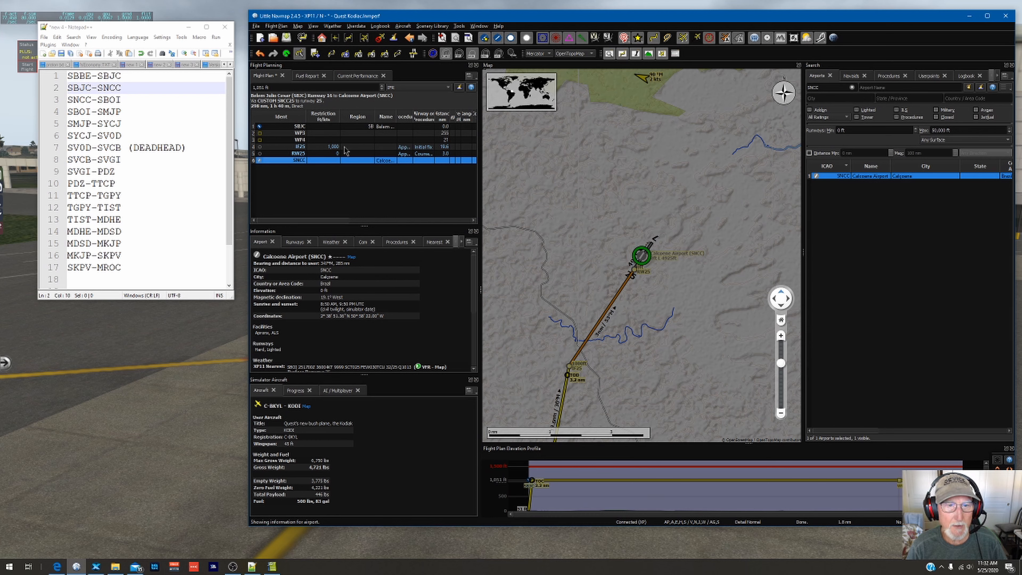
{"action": "mouse_move", "coordinate": [255, 5]}
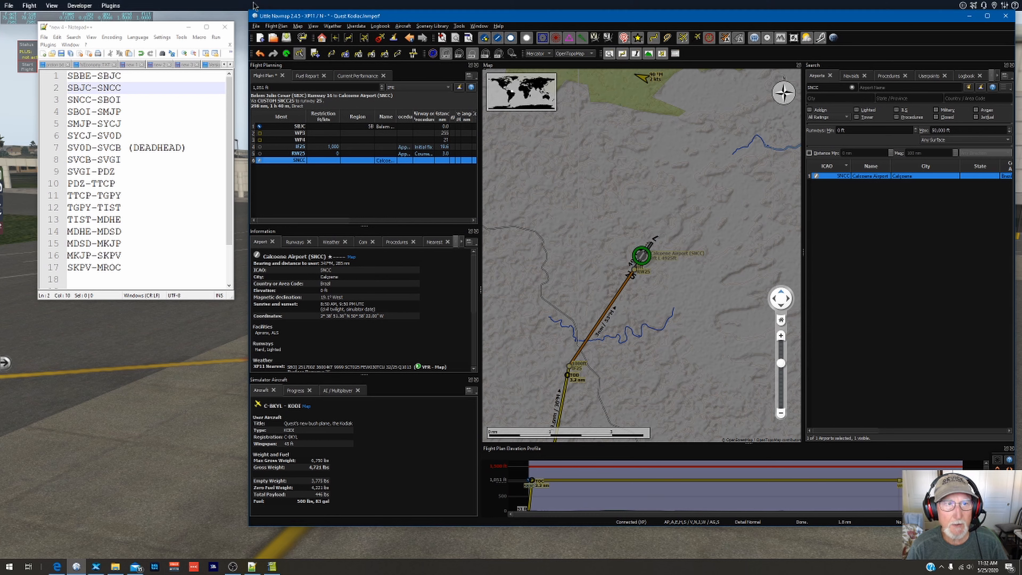
{"action": "left_click", "coordinate": [256, 26]}
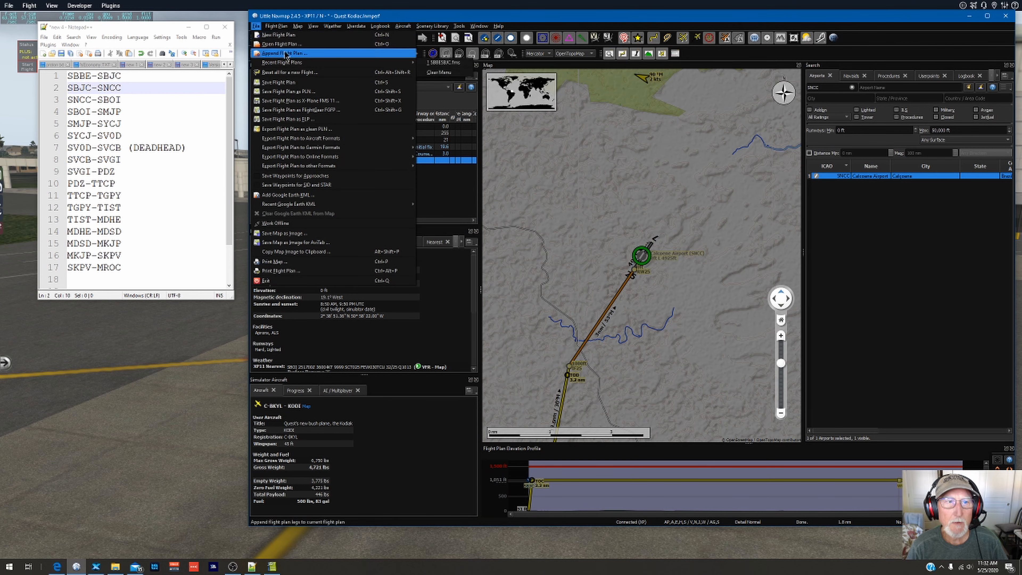
{"action": "left_click", "coordinate": [299, 103]}
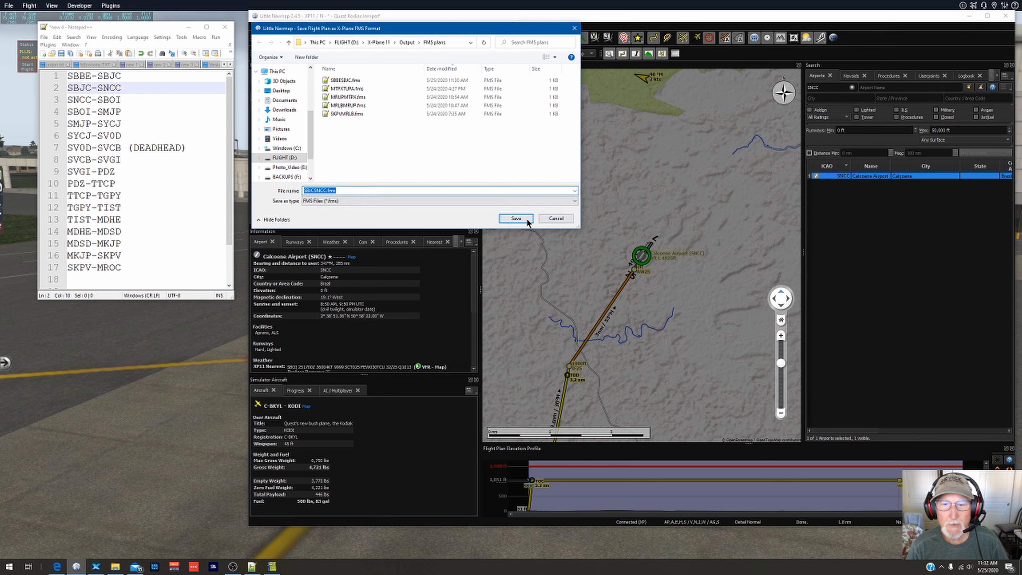
{"action": "left_click", "coordinate": [516, 219]}
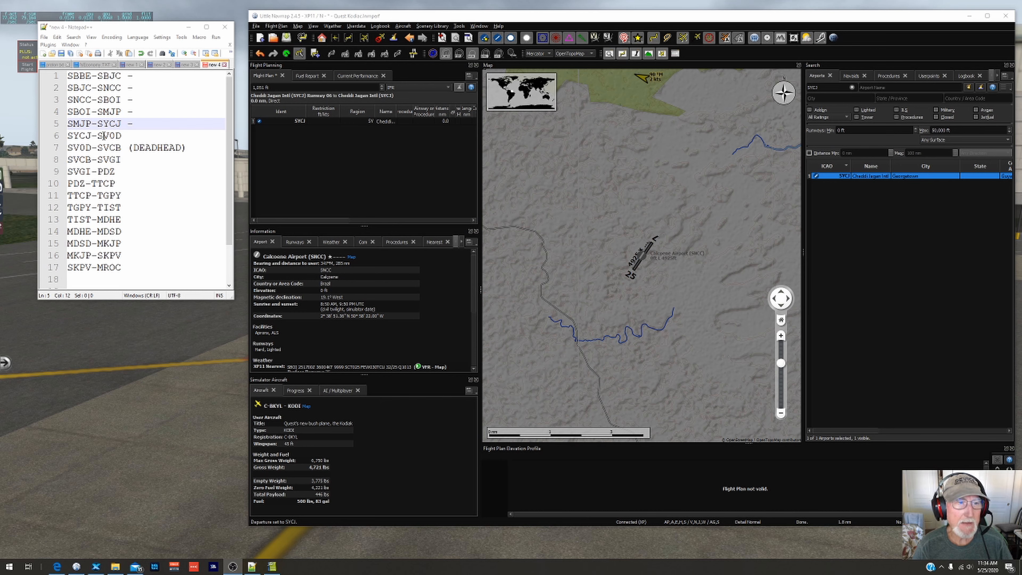
Step: Search the airports for ICAO code SV0D and look the code up in the FSE data sheet of the Prefab airports spreadsheet
{"action": "left_click", "coordinate": [852, 88]}
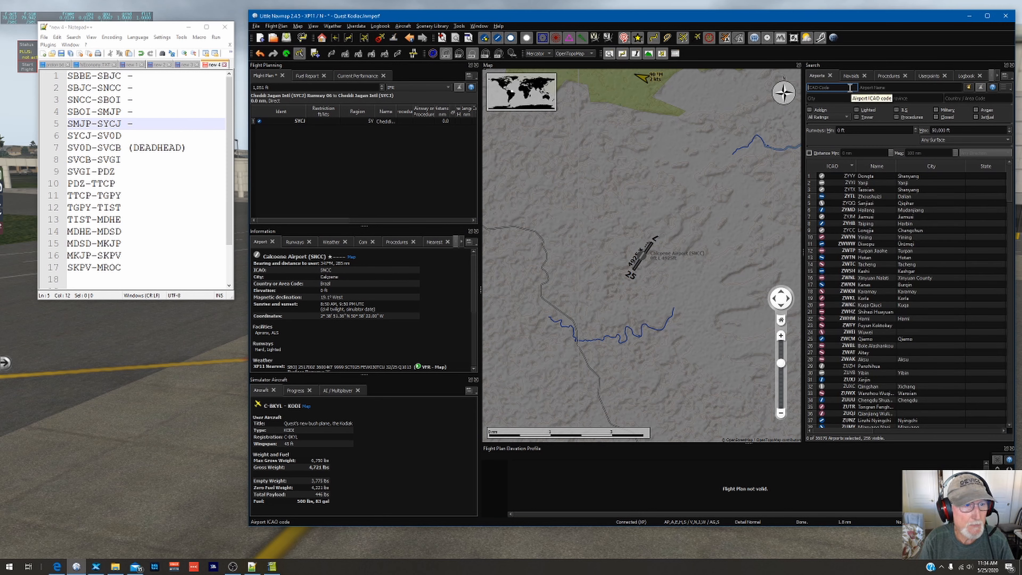
{"action": "type", "text": "SVOD"}
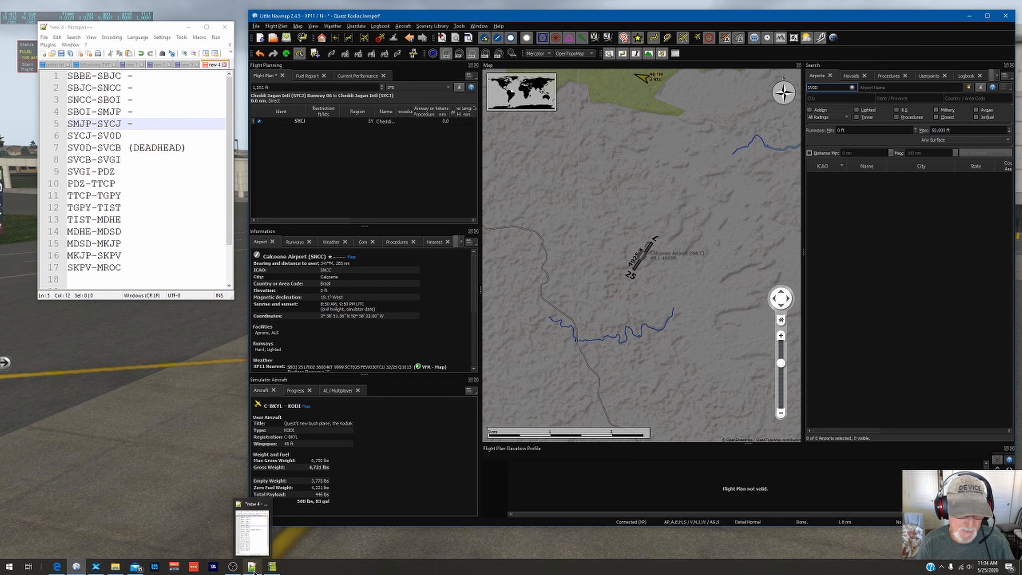
{"action": "left_click", "coordinate": [274, 567]}
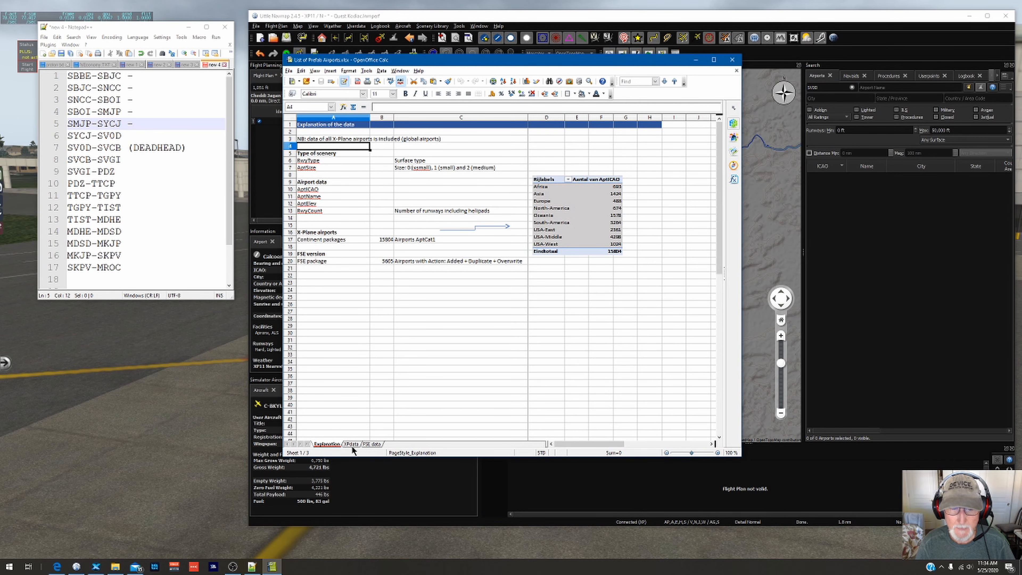
{"action": "left_click", "coordinate": [369, 443]}
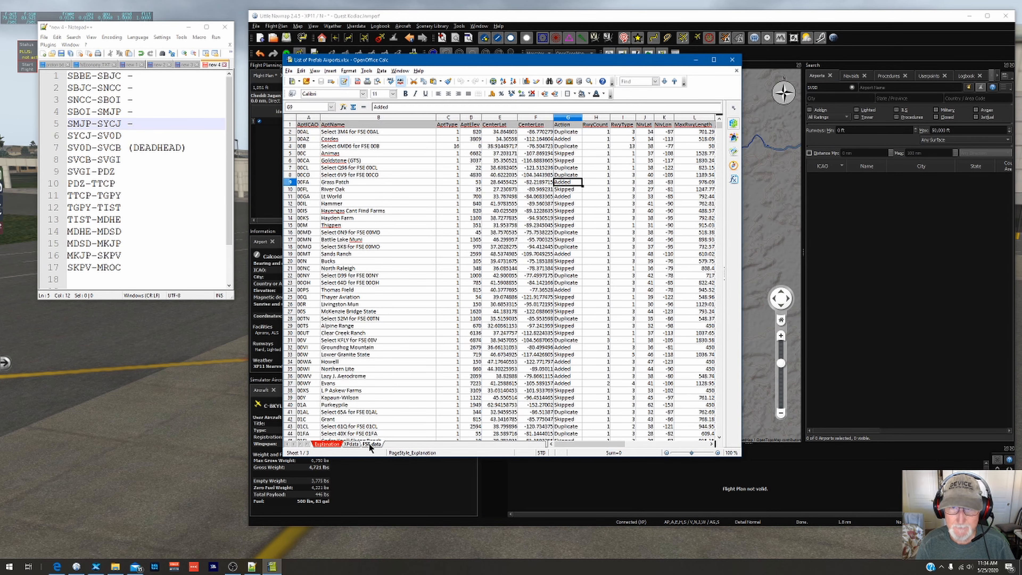
{"action": "left_click", "coordinate": [630, 84]}
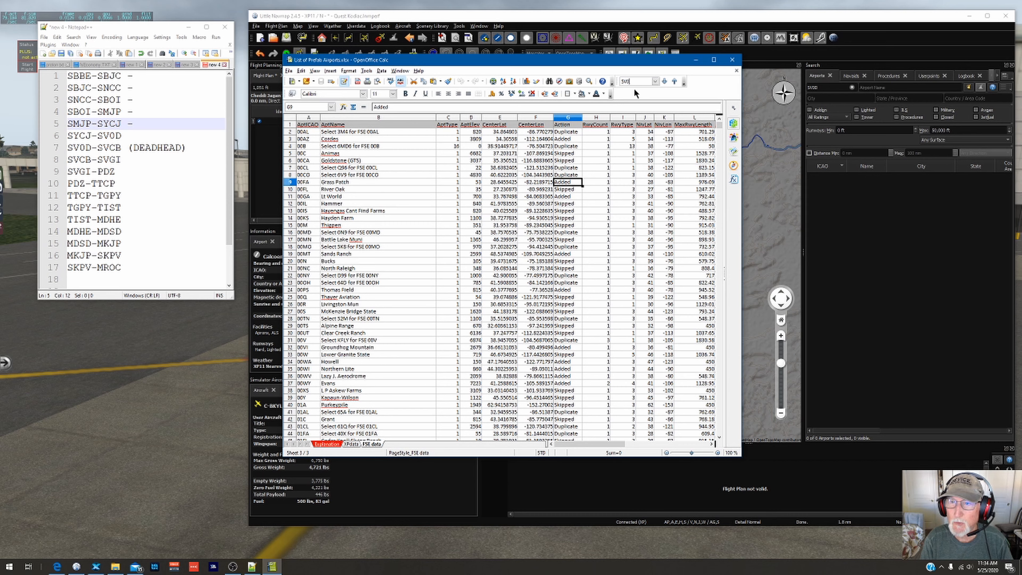
{"action": "left_click", "coordinate": [663, 81]}
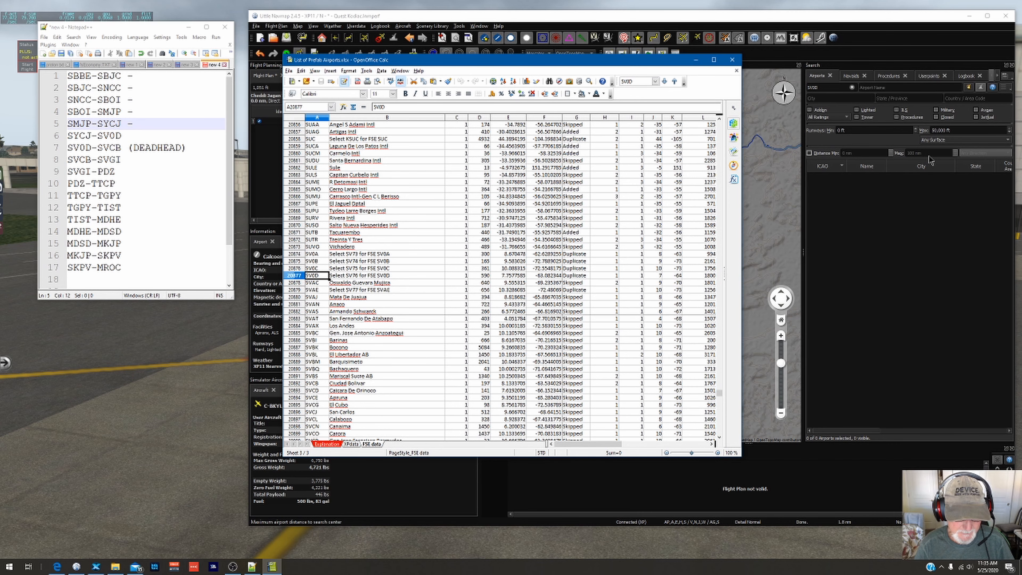
Step: Replace the airport search with ICAO code SV76, set that airport as the flight plan destination and center the map on it
{"action": "left_click", "coordinate": [852, 87]}
{"action": "type", "text": "SV76"}
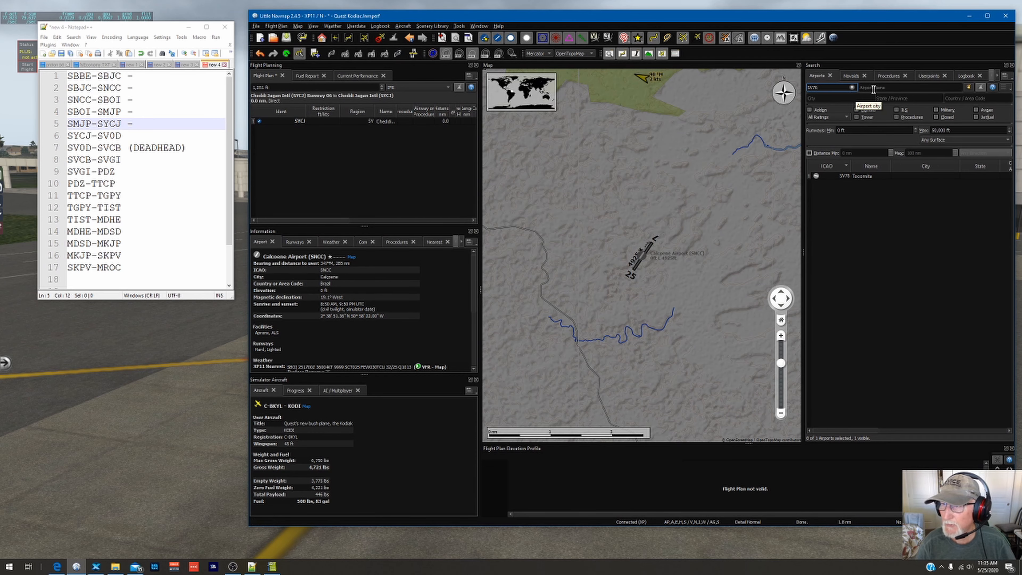
{"action": "right_click", "coordinate": [853, 177]}
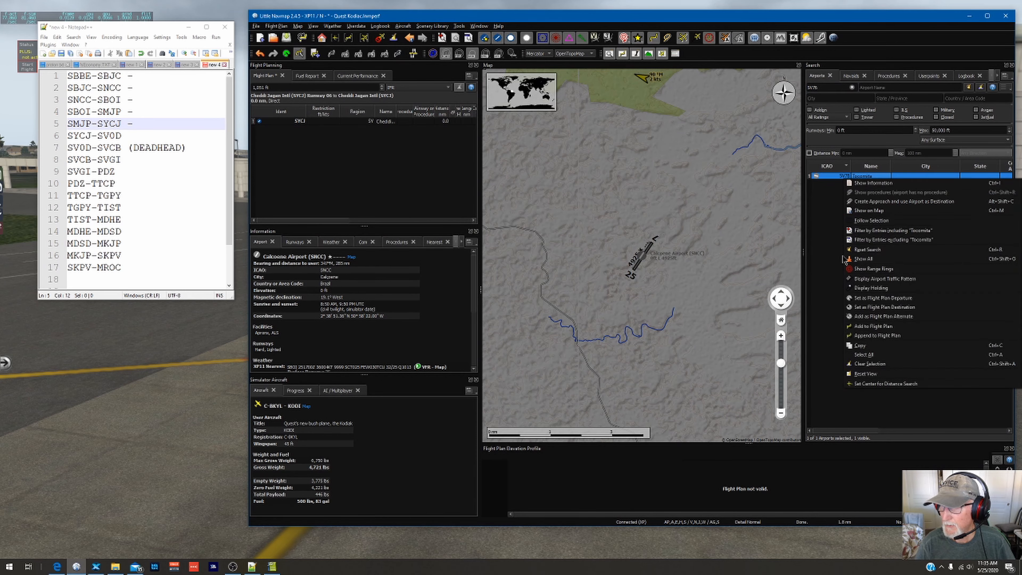
{"action": "left_click", "coordinate": [884, 307]}
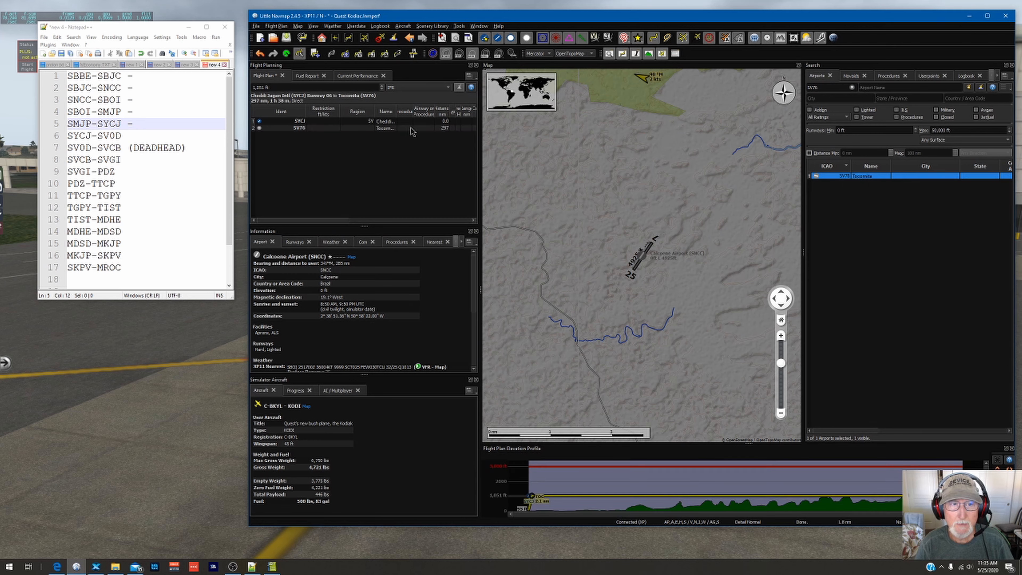
{"action": "double_click", "coordinate": [298, 130]}
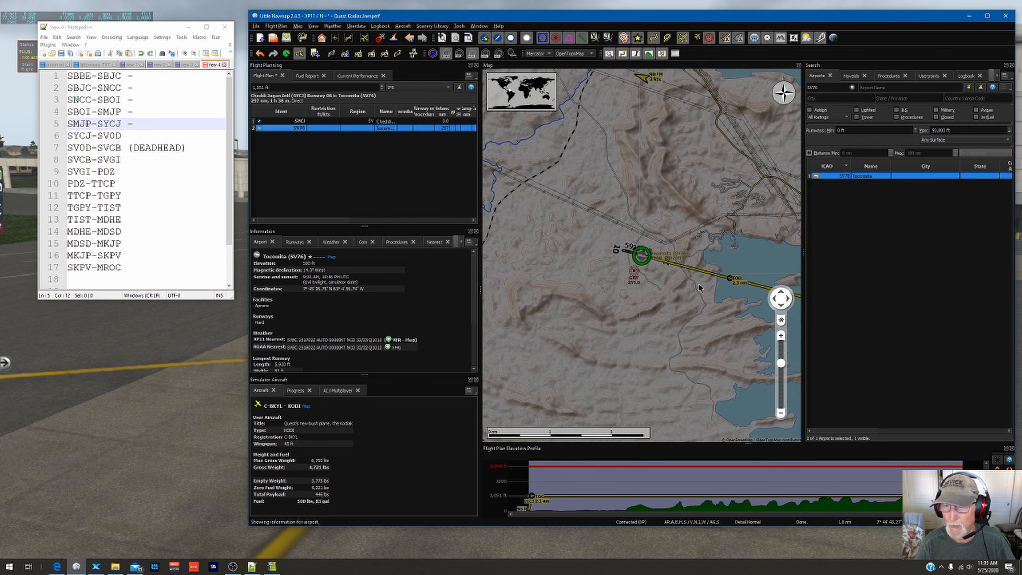
{"action": "scroll", "coordinate": [699, 288], "scroll_direction": "down", "scroll_amount": 10}
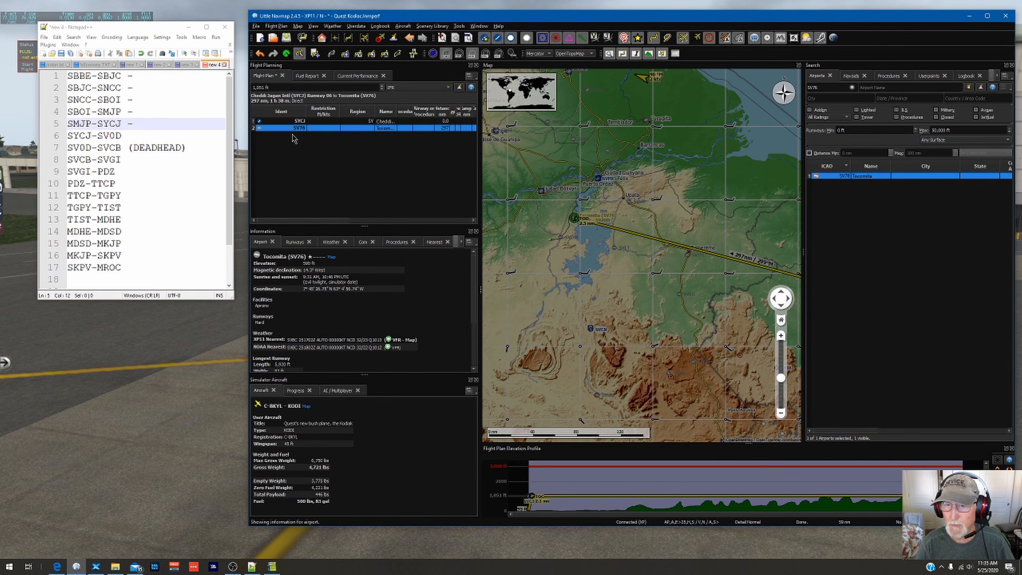
{"action": "right_click", "coordinate": [307, 128]}
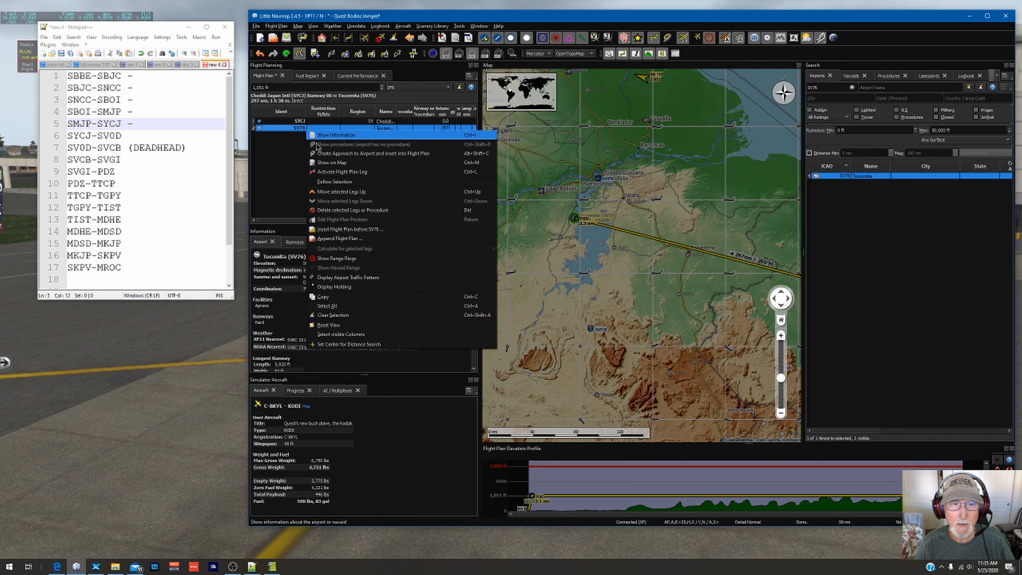
{"action": "left_click", "coordinate": [323, 156]}
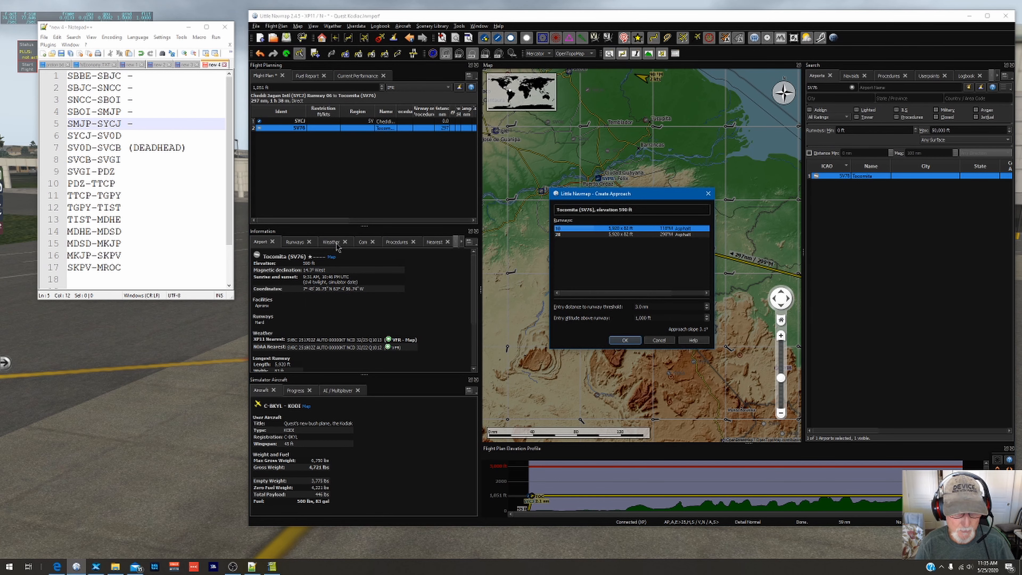
{"action": "left_click", "coordinate": [659, 340]}
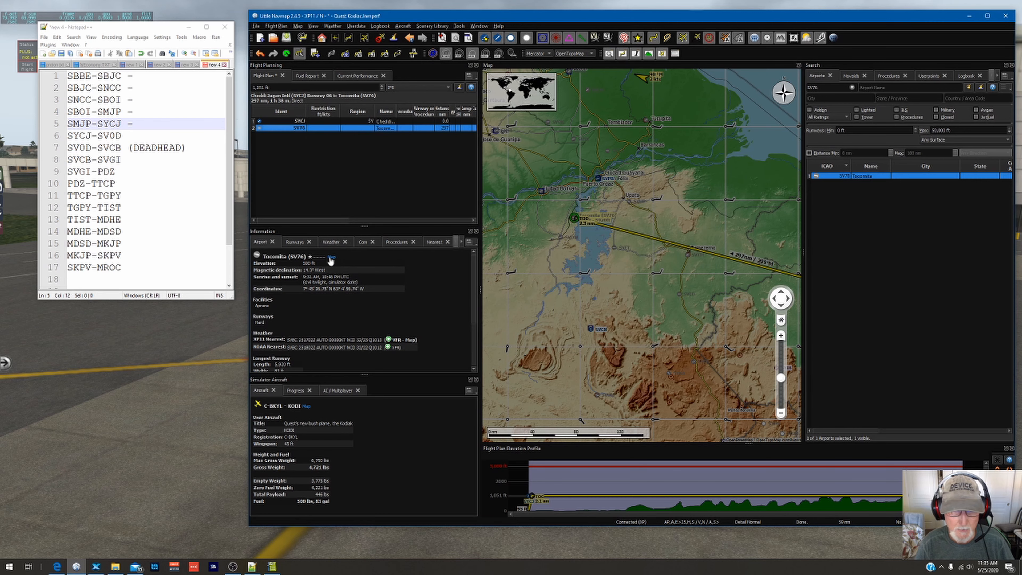
Step: Check the nearest weather report for destination SV76 for wind and suitable runways
{"action": "left_click", "coordinate": [332, 242]}
{"action": "scroll", "coordinate": [334, 308], "scroll_direction": "down", "scroll_amount": 5}
{"action": "scroll", "coordinate": [334, 308], "scroll_direction": "up", "scroll_amount": 2}
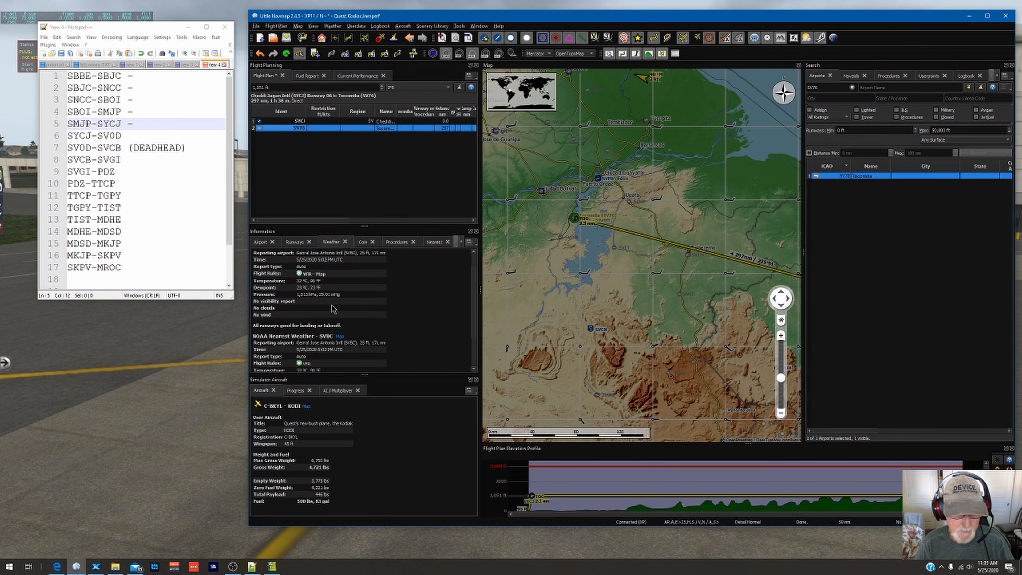
Step: Create a custom approach to runway 10 at SV76 and insert it into the flight plan
{"action": "right_click", "coordinate": [310, 130]}
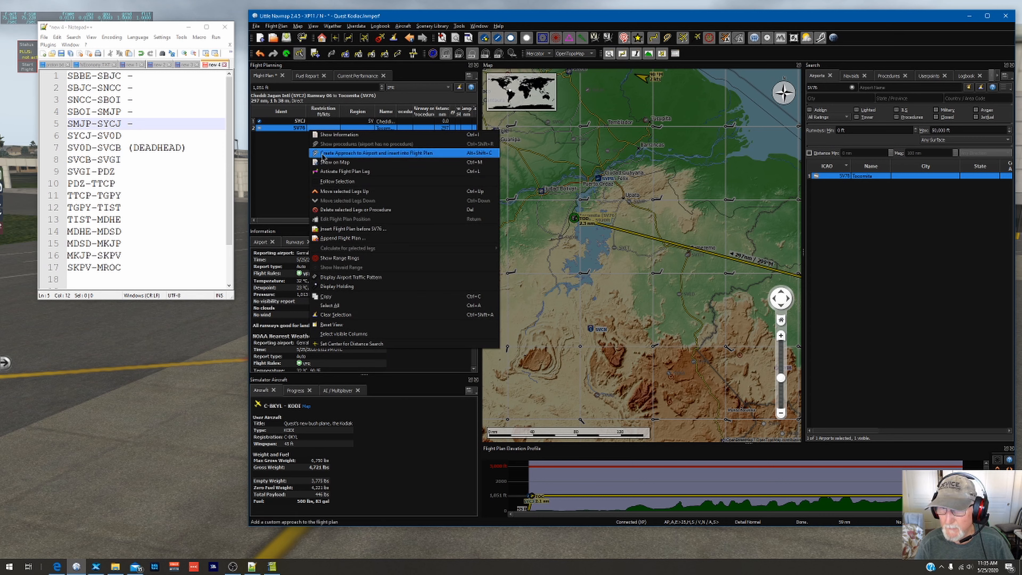
{"action": "left_click", "coordinate": [323, 157]}
{"action": "left_click_drag", "start_coordinate": [598, 198], "coordinate": [611, 268]}
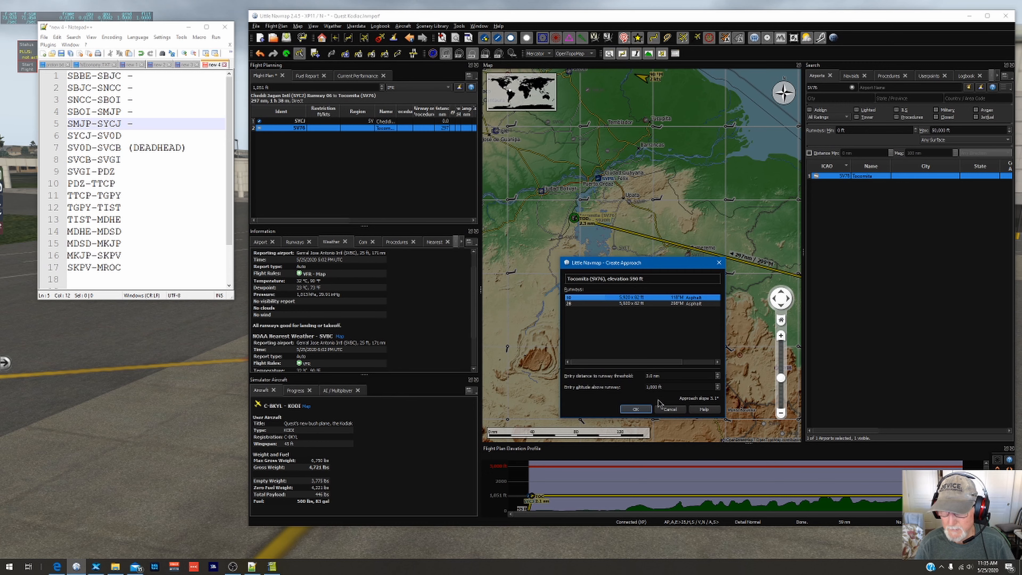
{"action": "left_click", "coordinate": [637, 409]}
{"action": "scroll", "coordinate": [572, 213], "scroll_direction": "up", "scroll_amount": 5}
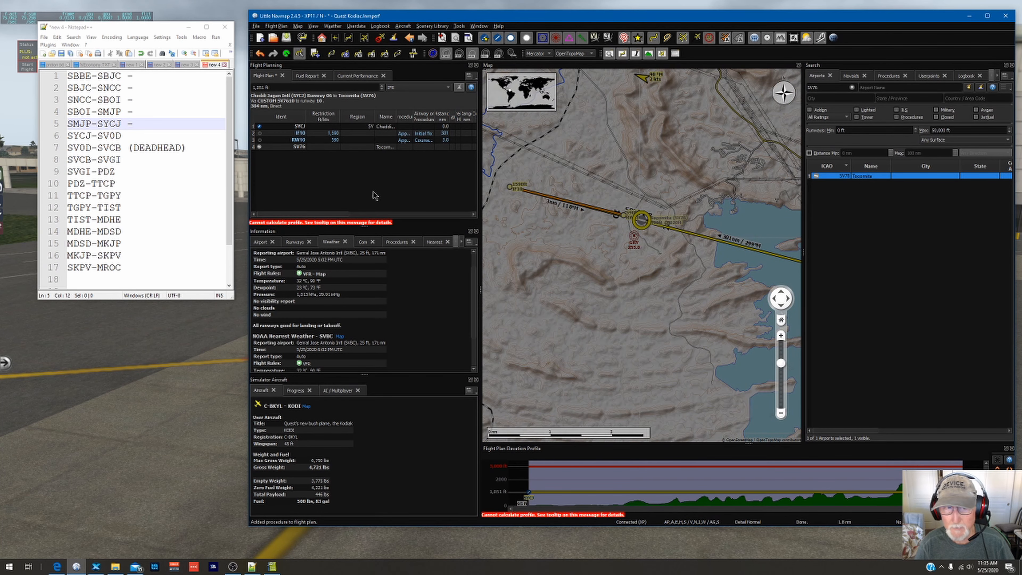
Step: Replace the custom approach at SV76 with one to runway 28
{"action": "right_click", "coordinate": [314, 147]}
{"action": "left_click", "coordinate": [330, 176]}
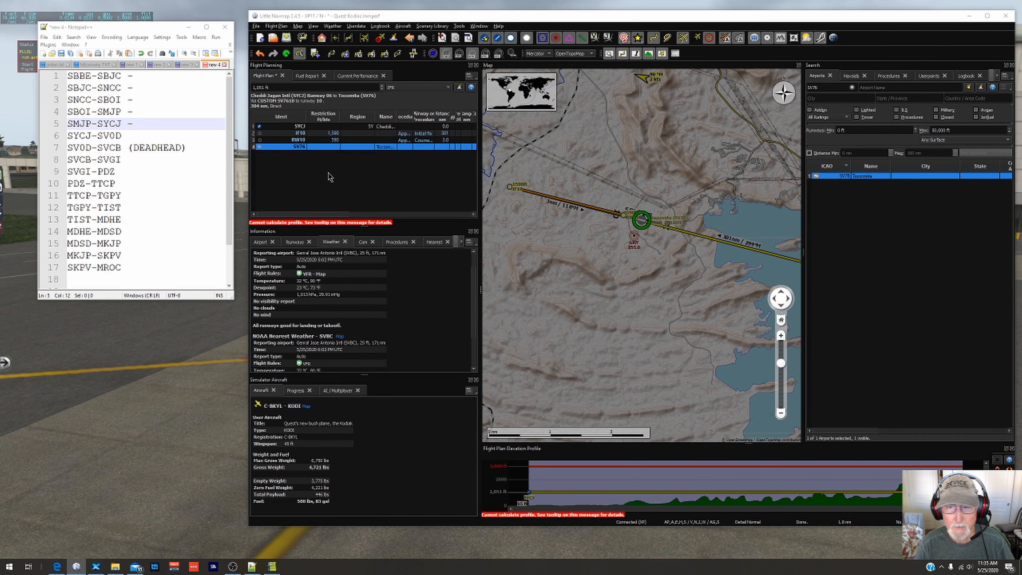
{"action": "left_click", "coordinate": [562, 235]}
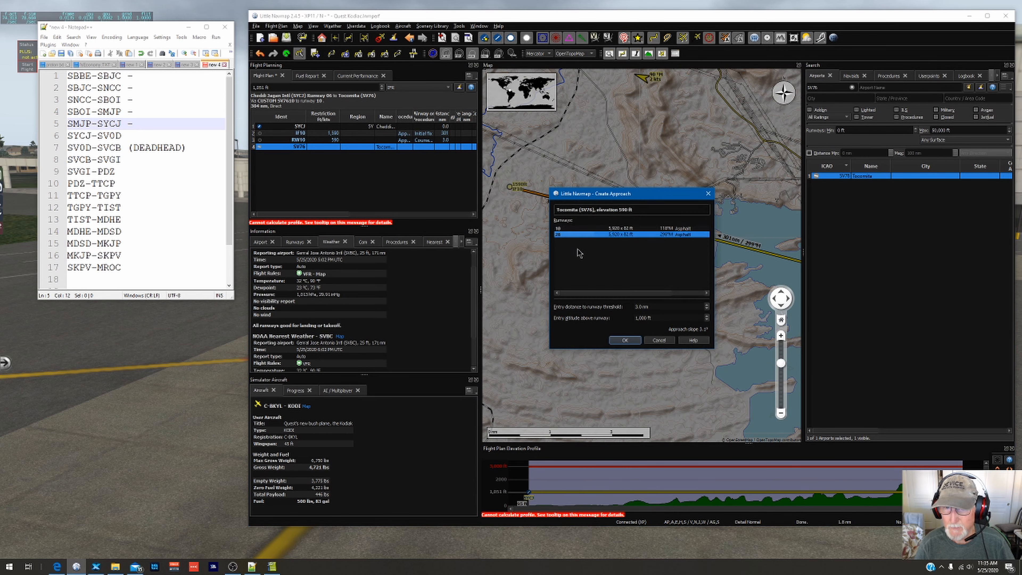
{"action": "left_click", "coordinate": [625, 340]}
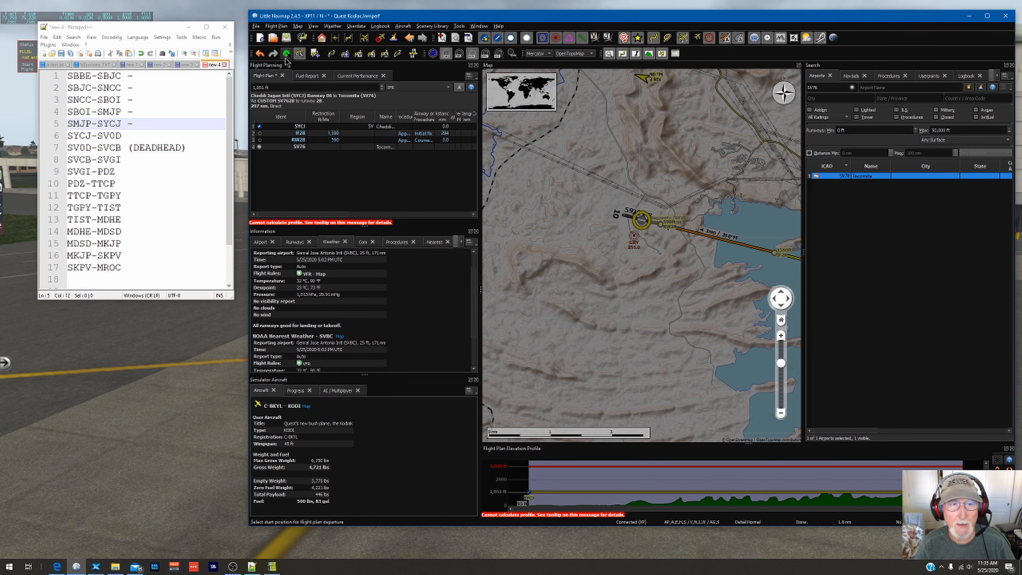
{"action": "left_click", "coordinate": [256, 27]}
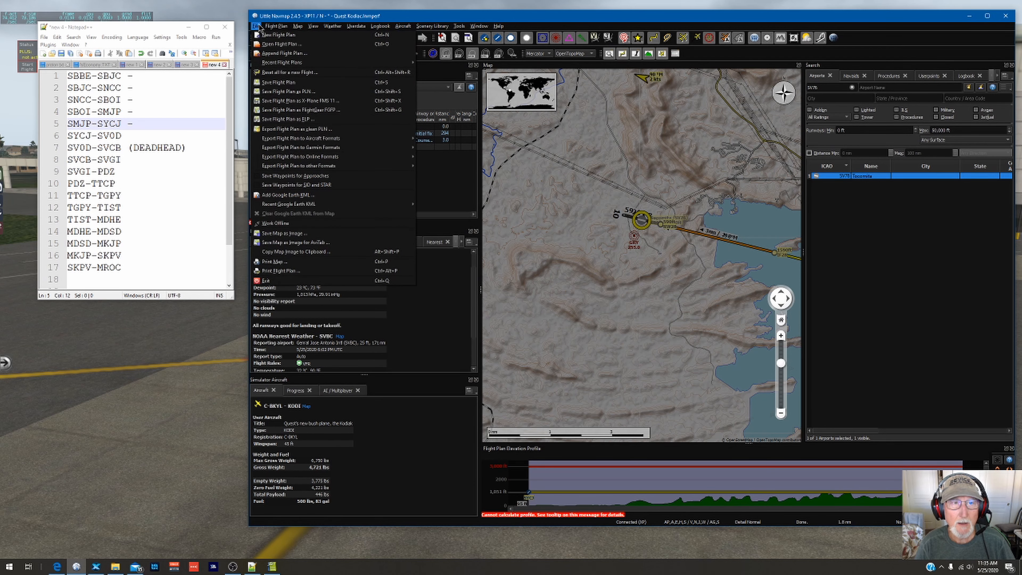
{"action": "left_click", "coordinate": [278, 17]}
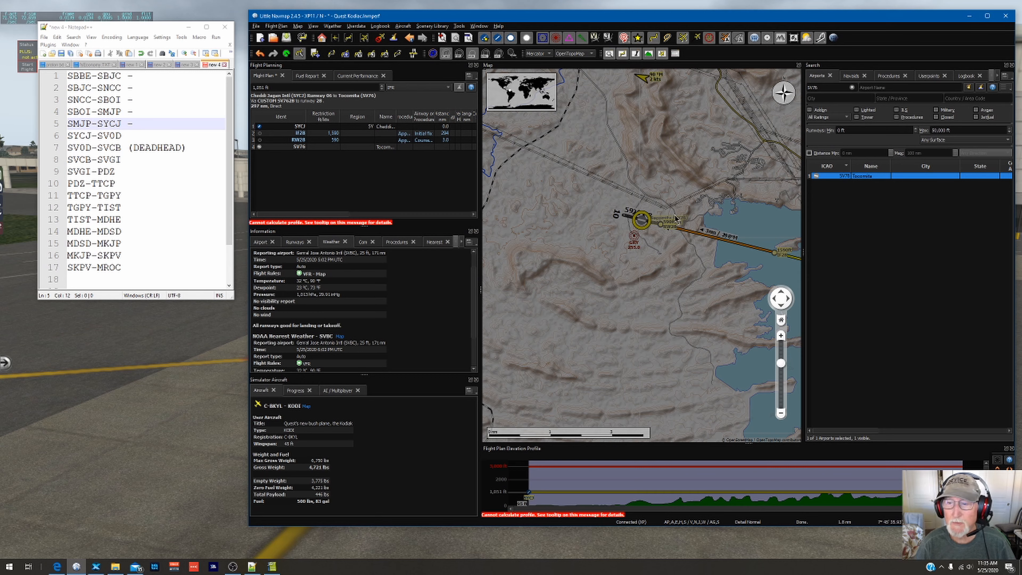
Step: Set the flight plan's cruise altitude to 3,000 ft
{"action": "scroll", "coordinate": [688, 229], "scroll_direction": "down", "scroll_amount": 4}
{"action": "left_click_drag", "start_coordinate": [691, 258], "coordinate": [604, 199]}
{"action": "scroll", "coordinate": [626, 203], "scroll_direction": "down", "scroll_amount": 5}
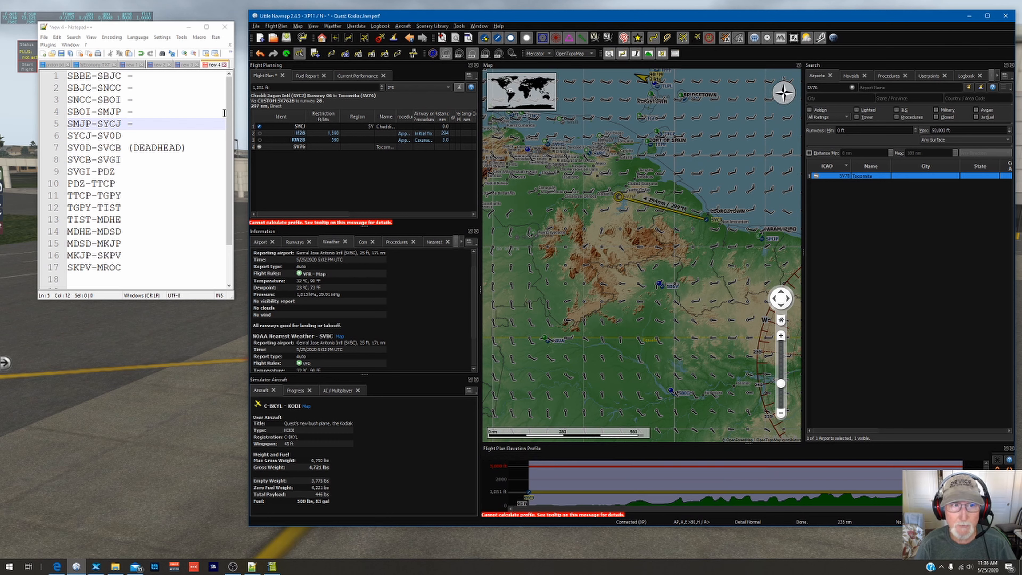
{"action": "left_click_drag", "start_coordinate": [271, 87], "coordinate": [211, 87]}
{"action": "type", "text": "3000"}
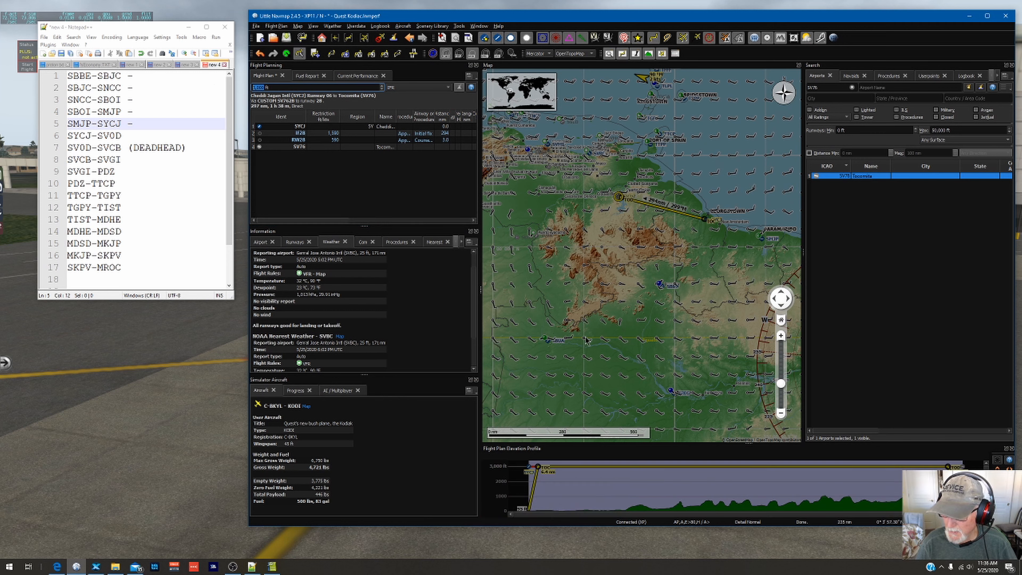
Step: Examine the descent in the elevation profile and the terrain along the runway 28 approach to SV76
{"action": "scroll", "coordinate": [954, 489], "scroll_direction": "up", "scroll_amount": 3}
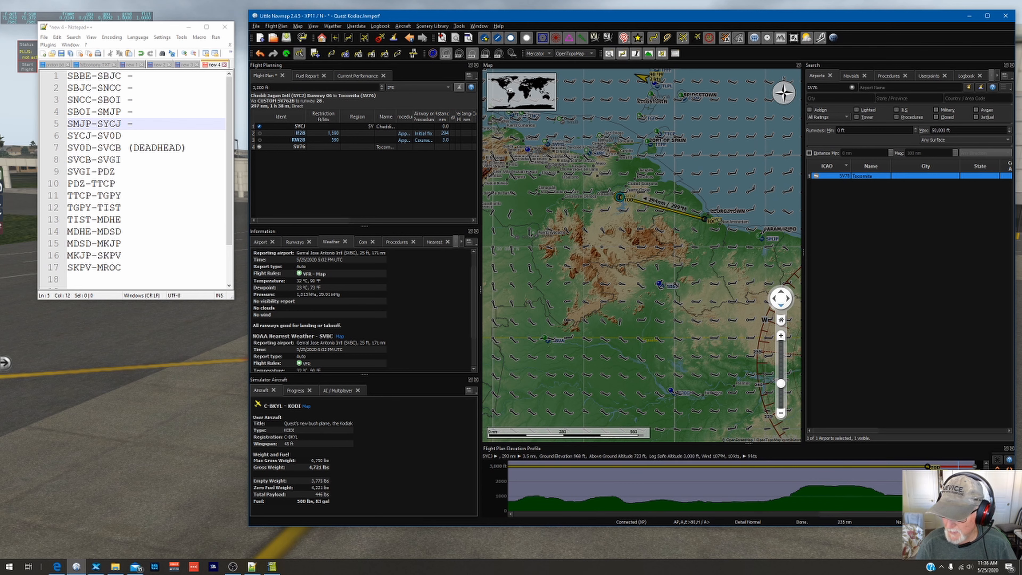
{"action": "scroll", "coordinate": [966, 490], "scroll_direction": "up", "scroll_amount": 8}
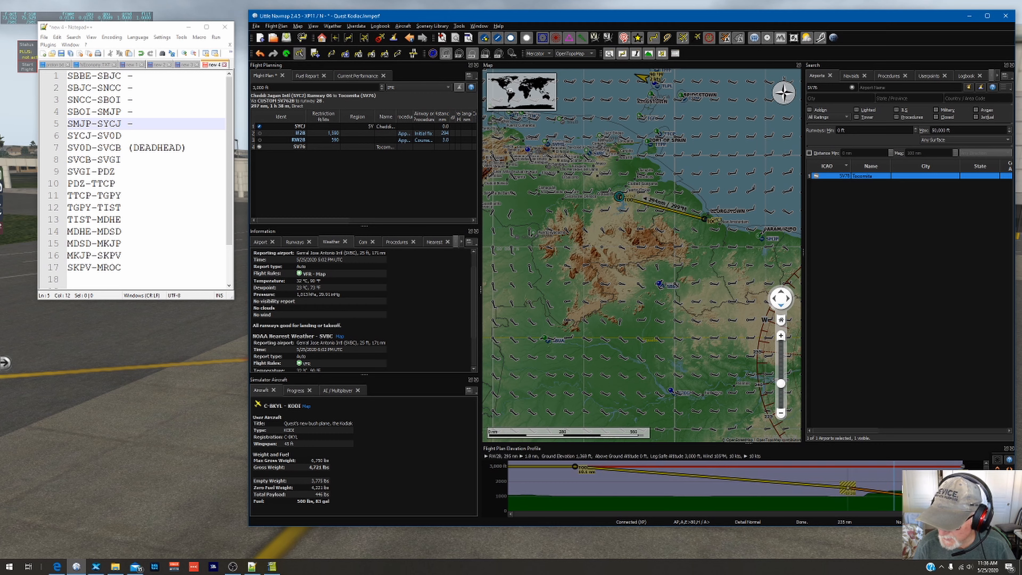
{"action": "scroll", "coordinate": [625, 199], "scroll_direction": "up", "scroll_amount": 5}
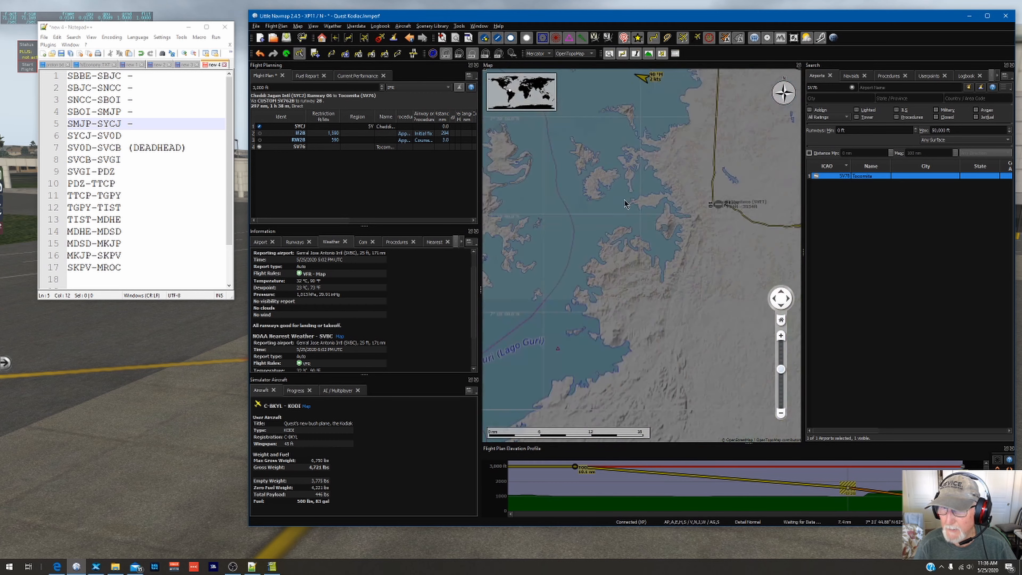
{"action": "scroll", "coordinate": [604, 135], "scroll_direction": "up", "scroll_amount": 4}
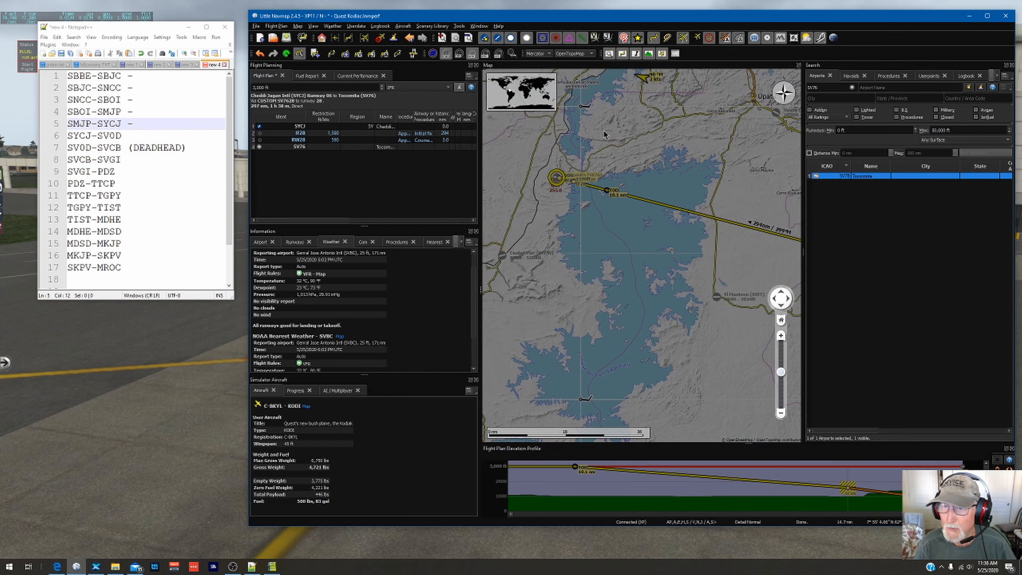
{"action": "scroll", "coordinate": [599, 233], "scroll_direction": "up", "scroll_amount": 2}
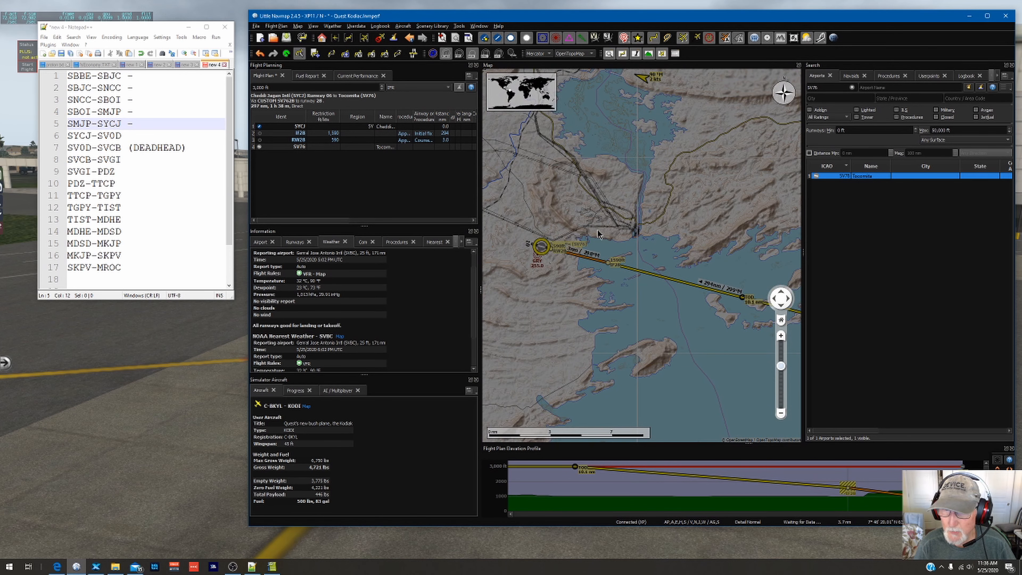
Step: Inspect the terrain and coastline around the final approach leg into SV76 on the map
{"action": "scroll", "coordinate": [557, 271], "scroll_direction": "up", "scroll_amount": 3}
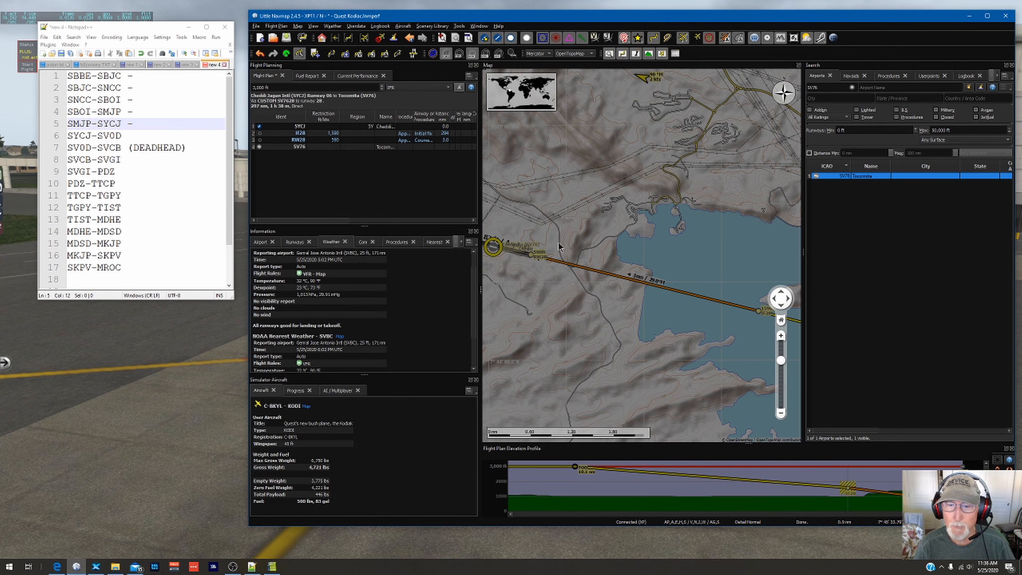
{"action": "left_click_drag", "start_coordinate": [695, 316], "coordinate": [596, 274]}
{"action": "scroll", "coordinate": [597, 274], "scroll_direction": "down", "scroll_amount": 2}
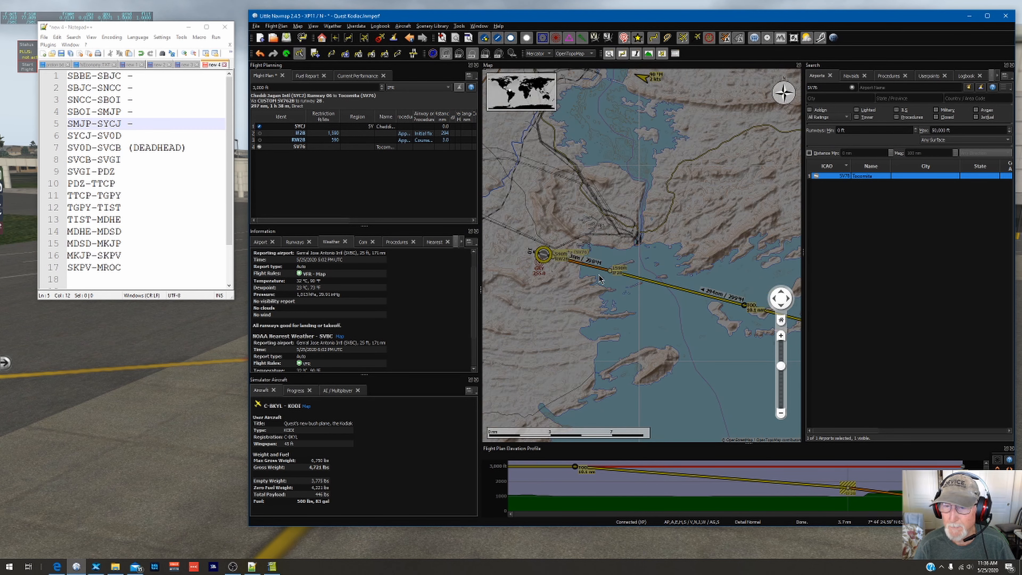
{"action": "left_click_drag", "start_coordinate": [510, 271], "coordinate": [535, 281]}
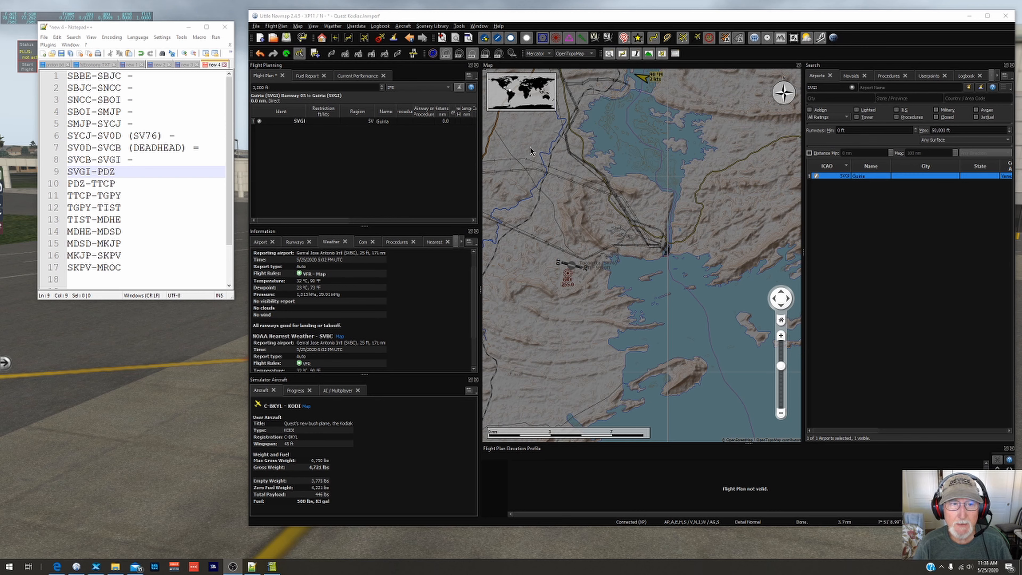
Step: Clear the airport search and look up the ICAO code PDZ
{"action": "left_click", "coordinate": [852, 87]}
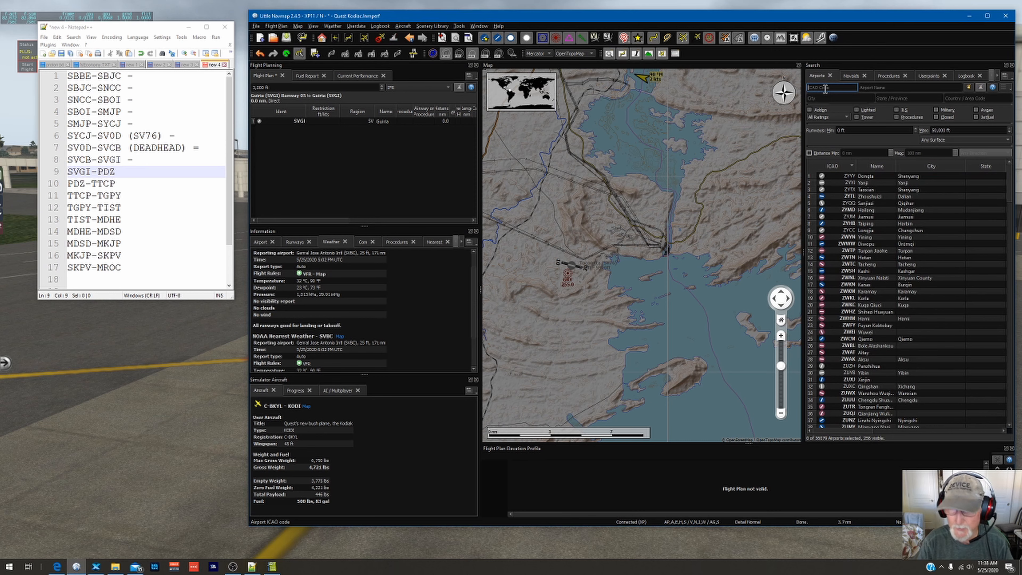
{"action": "type", "text": "s"}
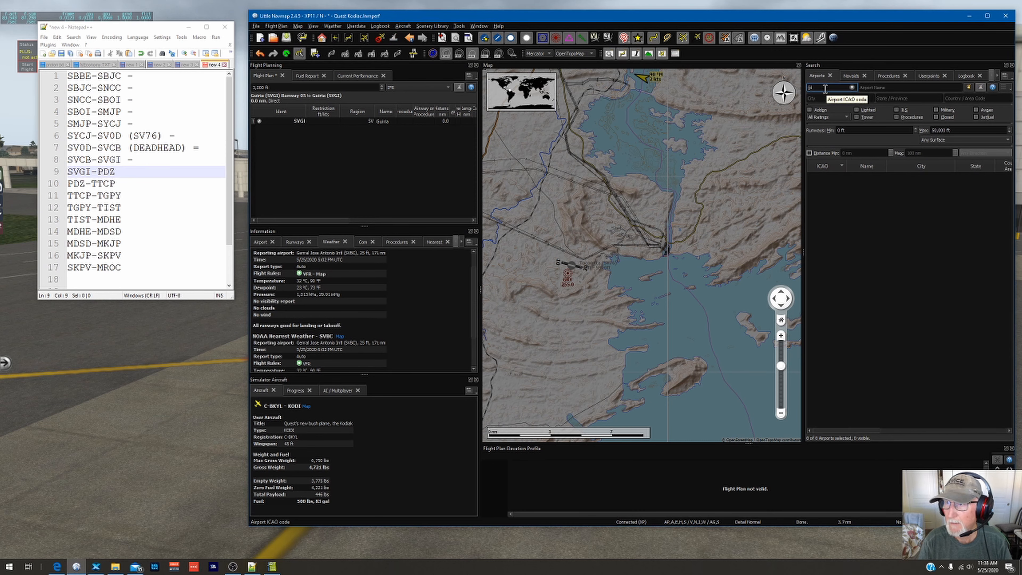
{"action": "type", "text": "zzzzz"}
{"action": "key", "text": "BackSpace"}
{"action": "key", "text": "BackSpace"}
{"action": "key", "text": "BackSpace"}
{"action": "key", "text": "BackSpace"}
{"action": "key", "text": "BackSpace"}
{"action": "key", "text": "BackSpace"}
{"action": "key", "text": "BackSpace"}
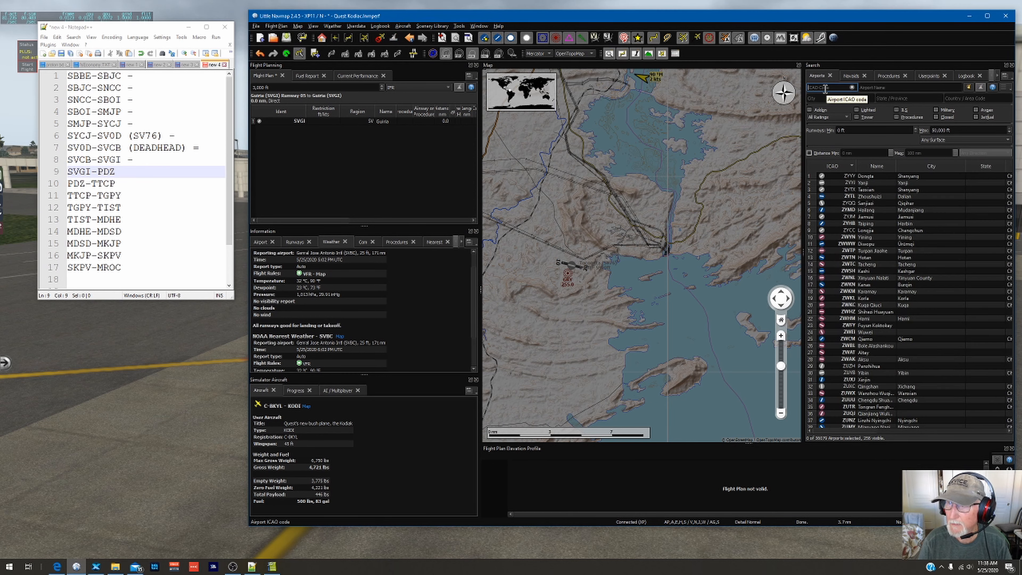
{"action": "type", "text": "PDZ"}
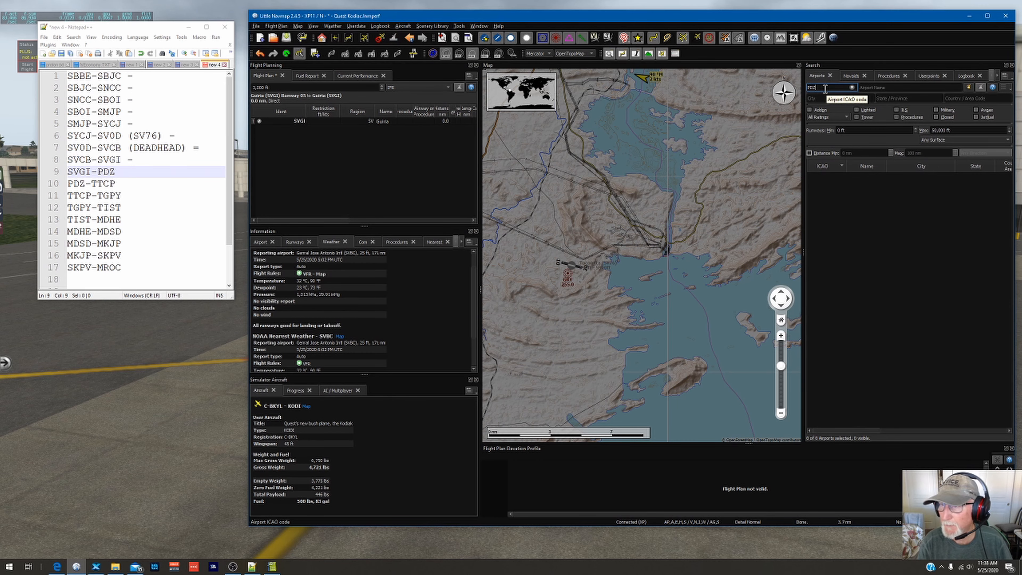
Step: Switch to the List of Prefab Airports spreadsheet and find PDZ, continuing the search from the beginning of the sheet
{"action": "left_click", "coordinate": [272, 567]}
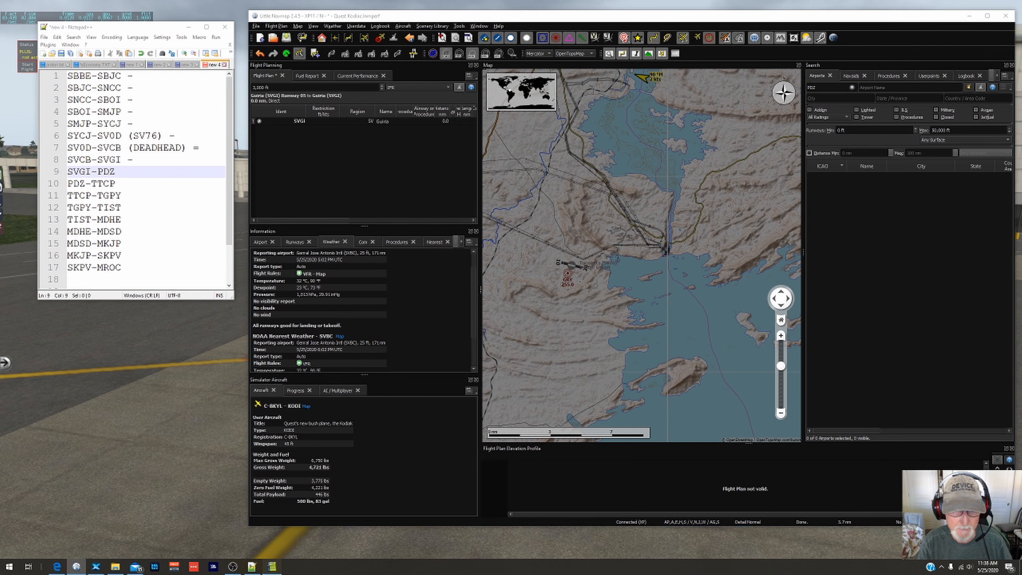
{"action": "left_click_drag", "start_coordinate": [637, 85], "coordinate": [603, 81]}
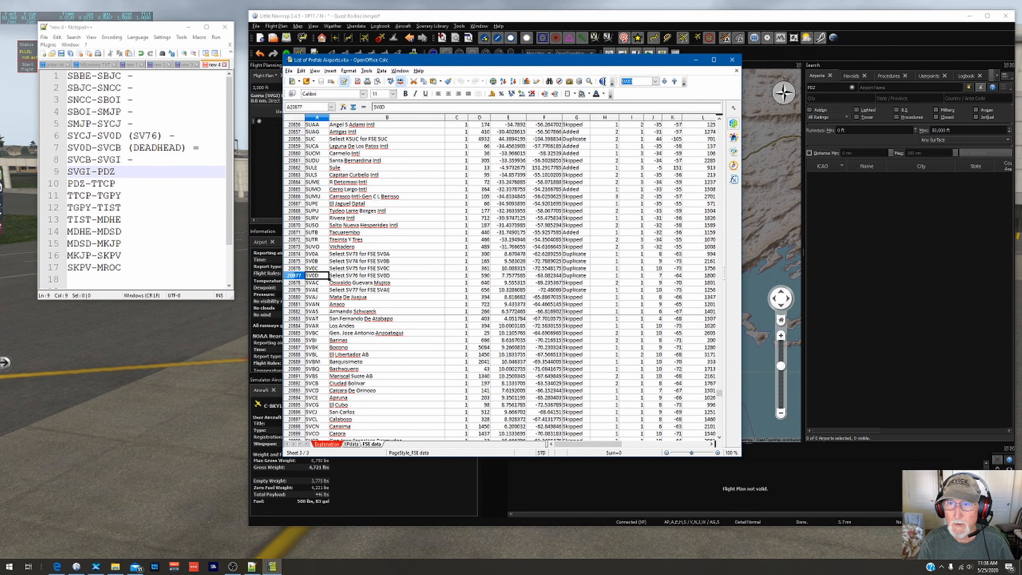
{"action": "type", "text": "PDZ"}
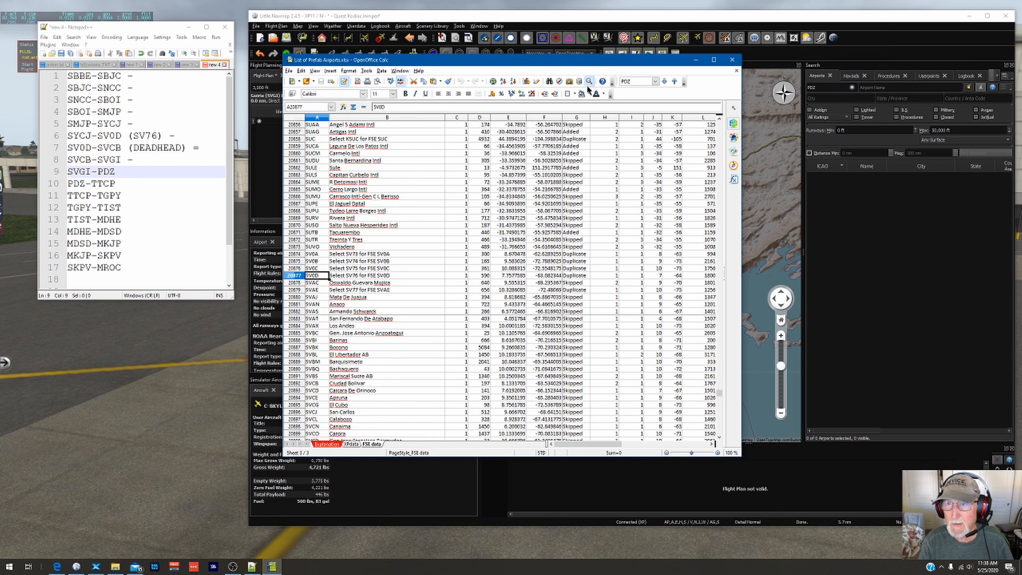
{"action": "left_click", "coordinate": [664, 82]}
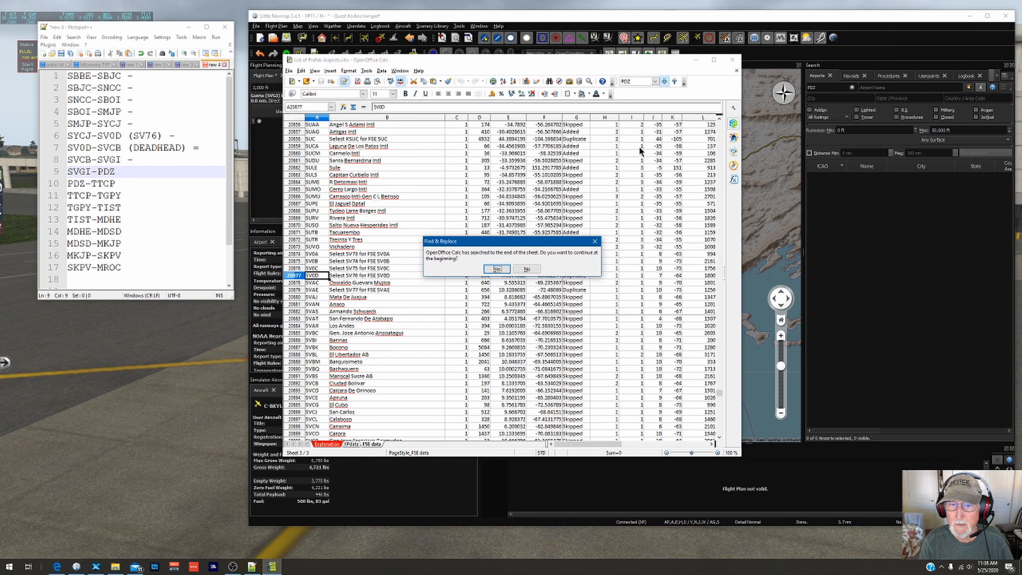
{"action": "left_click", "coordinate": [499, 268]}
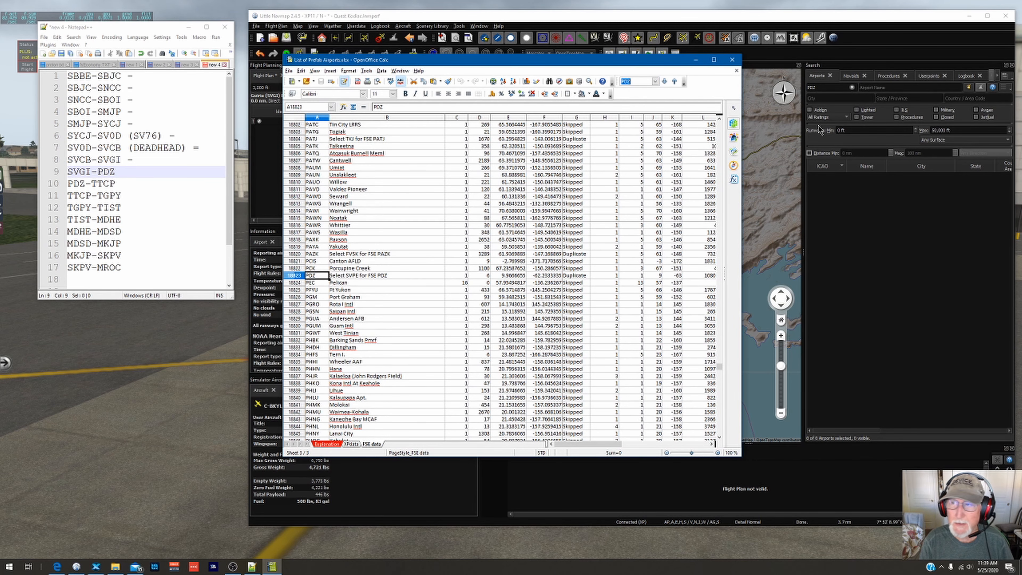
Step: Search for airport SVPE in Little Navmap and check the code against the spreadsheet entry for PDZ
{"action": "left_click", "coordinate": [852, 88]}
{"action": "type", "text": "sVP"}
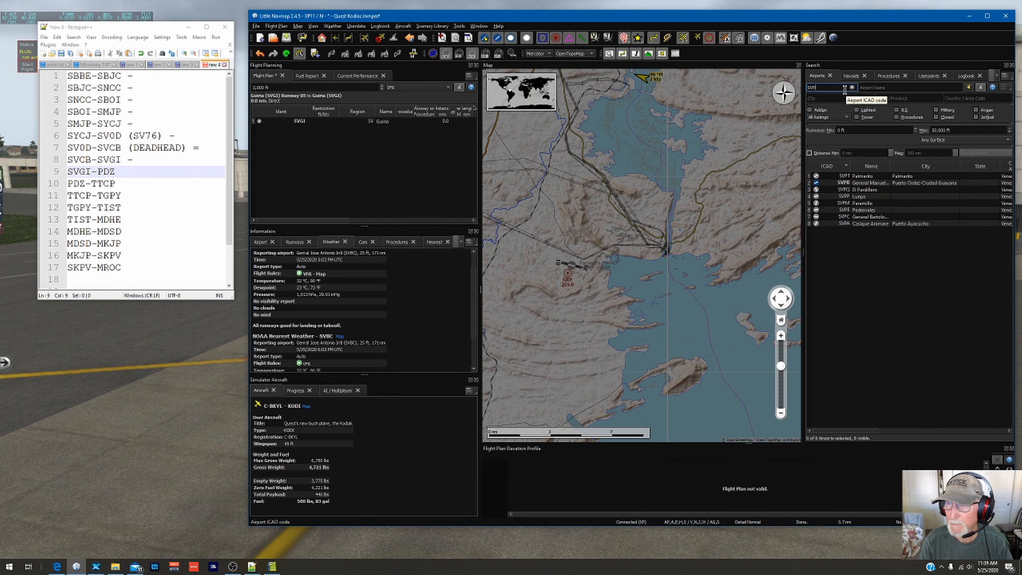
{"action": "type", "text": "E"}
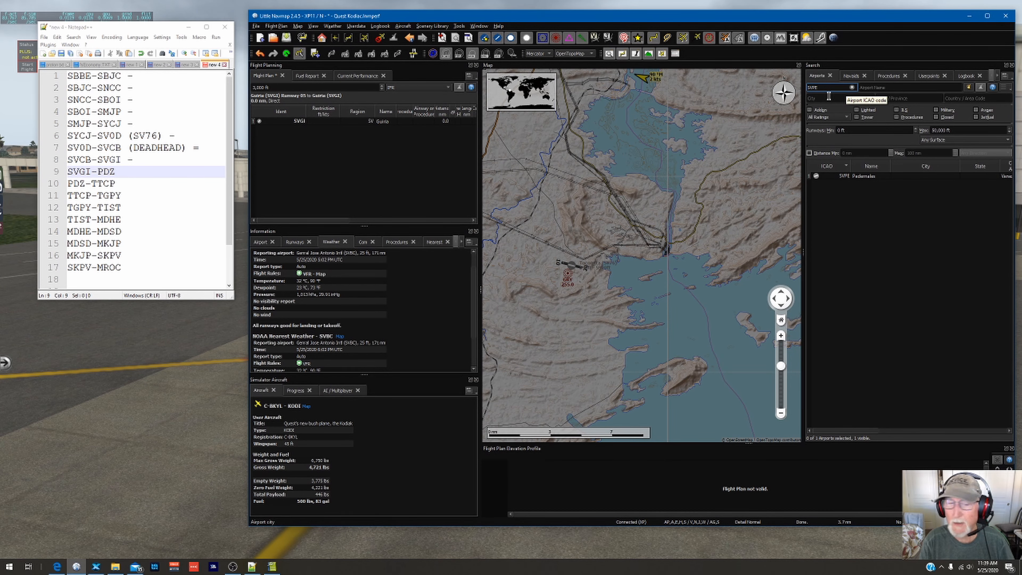
{"action": "key", "text": "alt+Tab"}
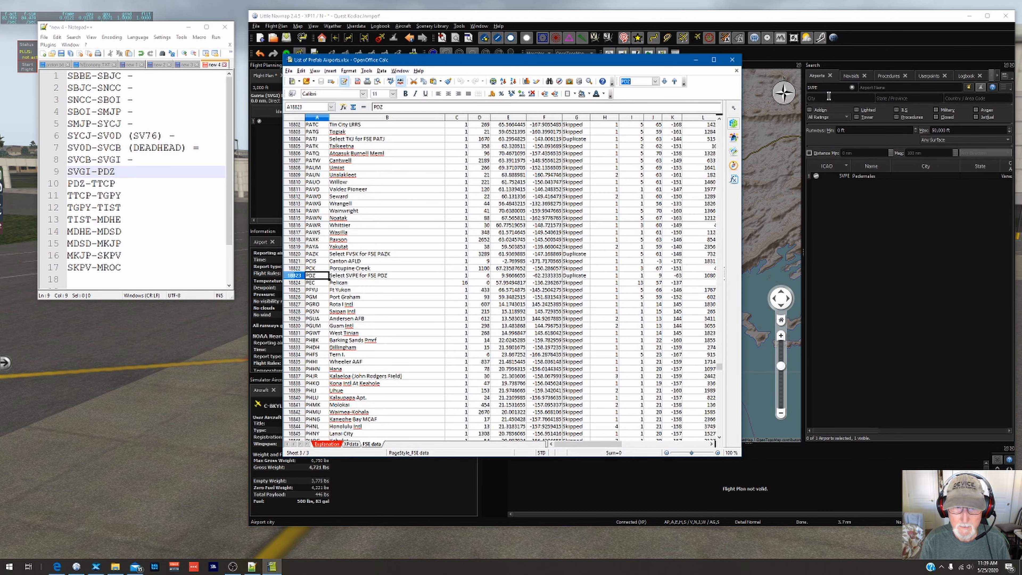
{"action": "key", "text": "alt+Tab"}
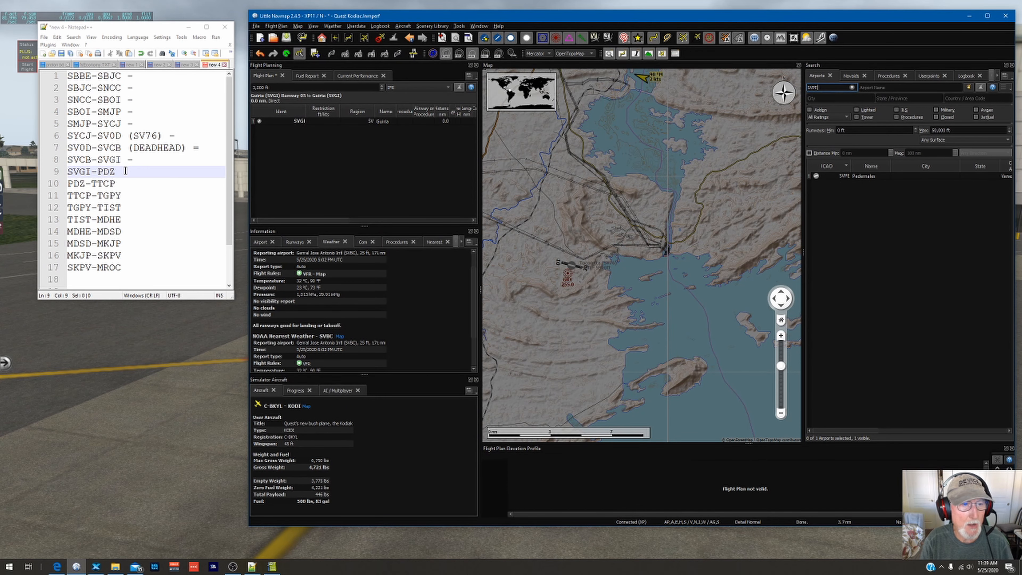
Step: Add "(SVPE)" after the SVGI-PDZ leg in the Notepad++ flight list
{"action": "left_click", "coordinate": [137, 172]}
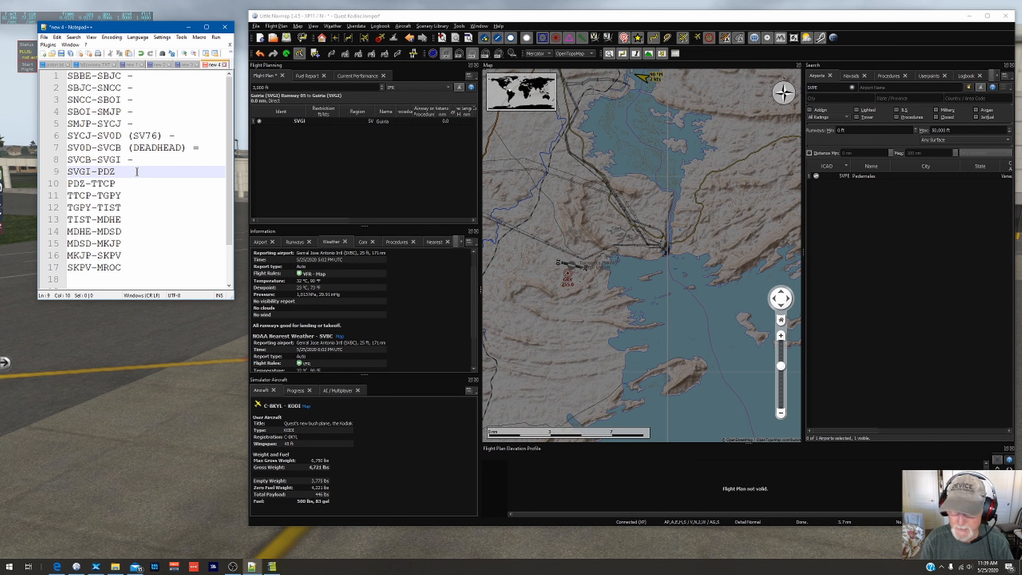
{"action": "type", "text": "(SVPE)"}
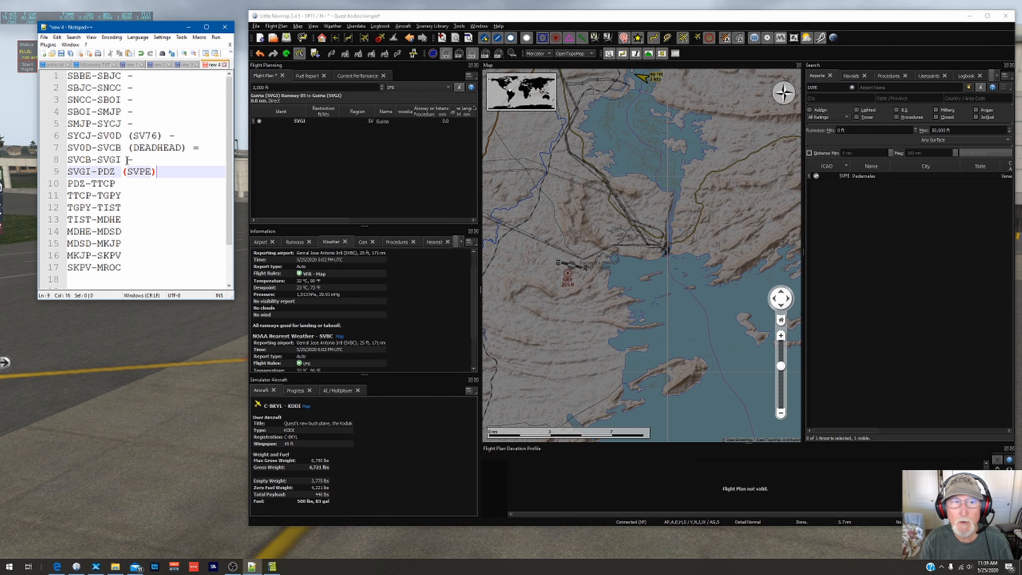
{"action": "left_click", "coordinate": [124, 185]}
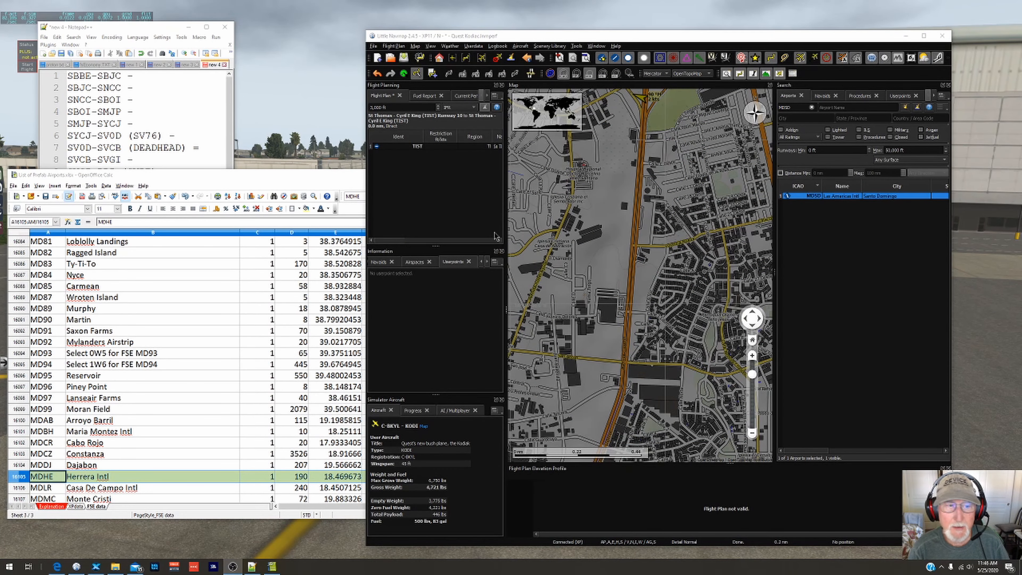
Step: Bring the Notepad++ flight list into full view and search the Little Navmap airports for MDHE
{"action": "left_click_drag", "start_coordinate": [150, 27], "coordinate": [153, 14]}
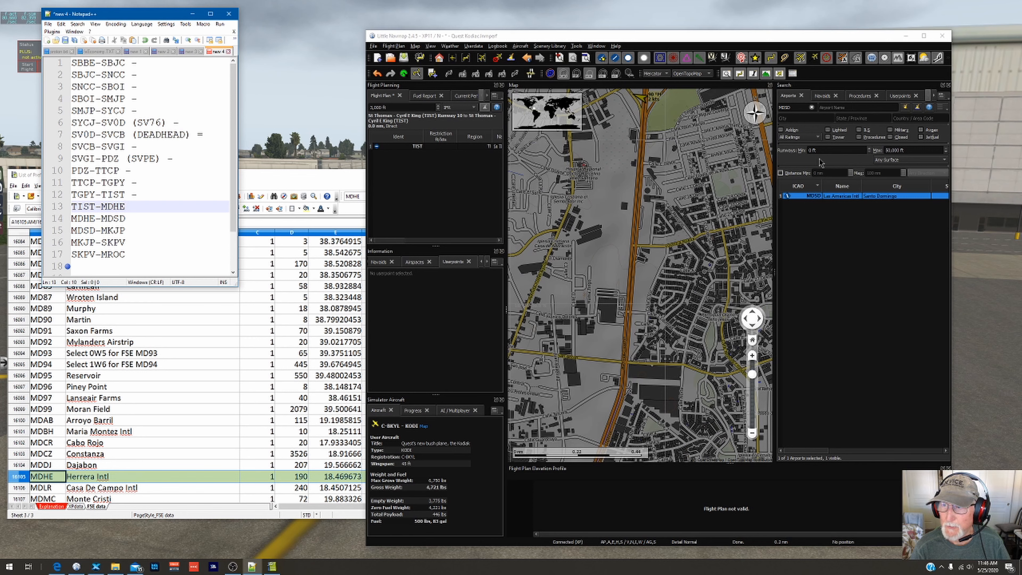
{"action": "left_click", "coordinate": [810, 108]}
{"action": "left_click", "coordinate": [811, 108]}
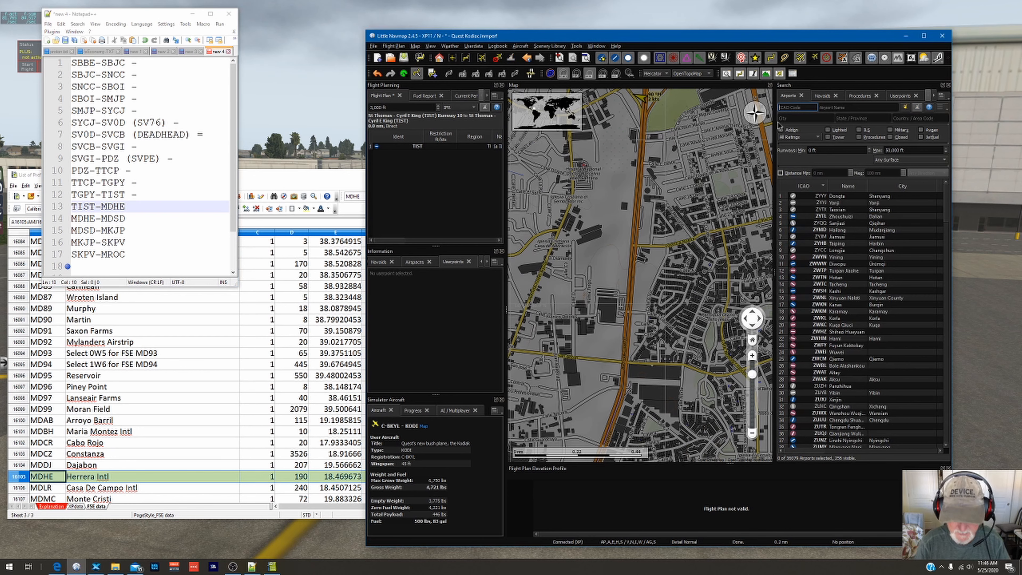
{"action": "type", "text": "MDHE"}
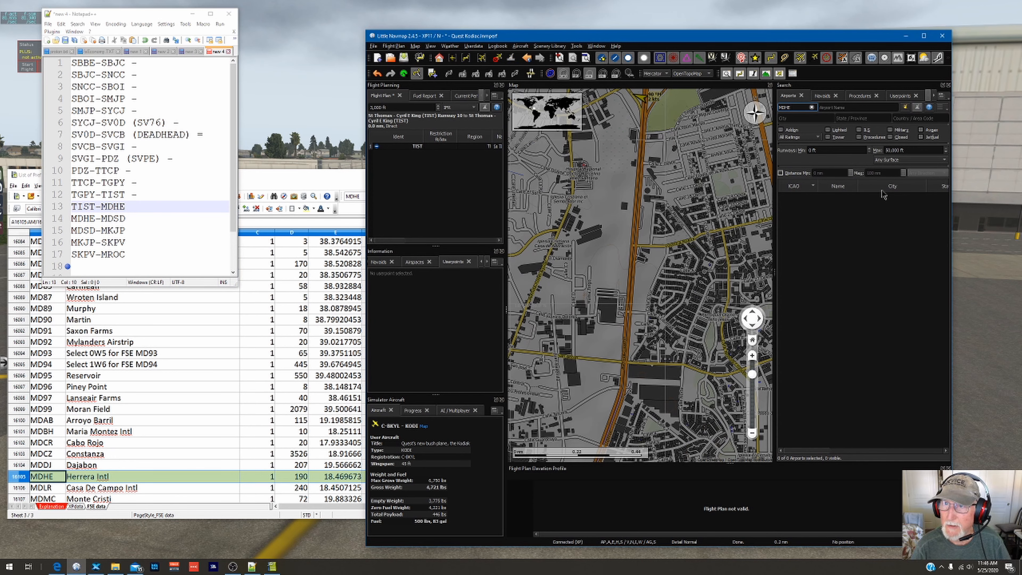
Step: Switch to the Prefab airports spreadsheet and review the coordinates and status in the MDHE row
{"action": "left_click", "coordinate": [317, 183]}
{"action": "left_click_drag", "start_coordinate": [317, 183], "coordinate": [353, 174]}
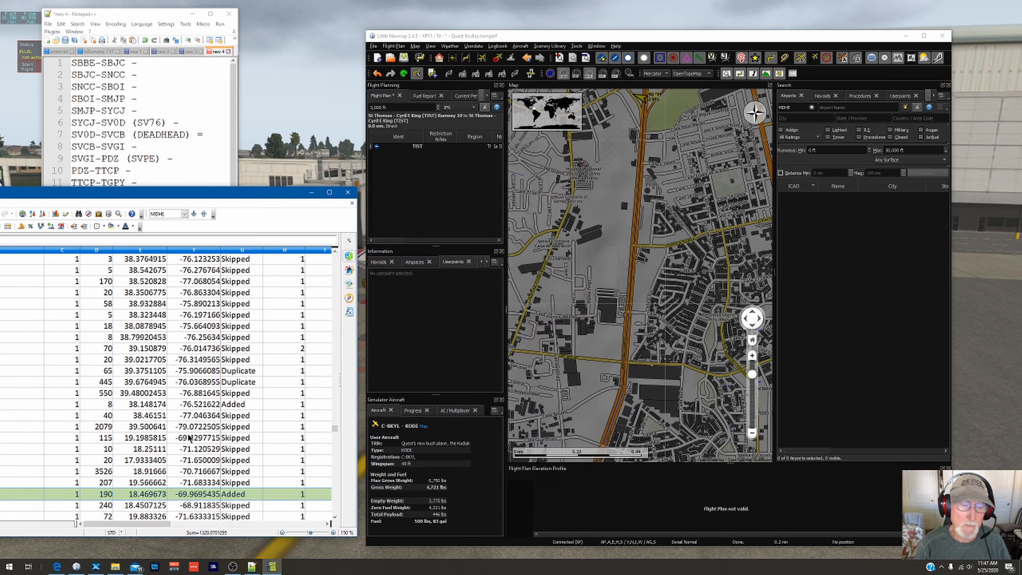
{"action": "left_click_drag", "start_coordinate": [422, 170], "coordinate": [192, 196]}
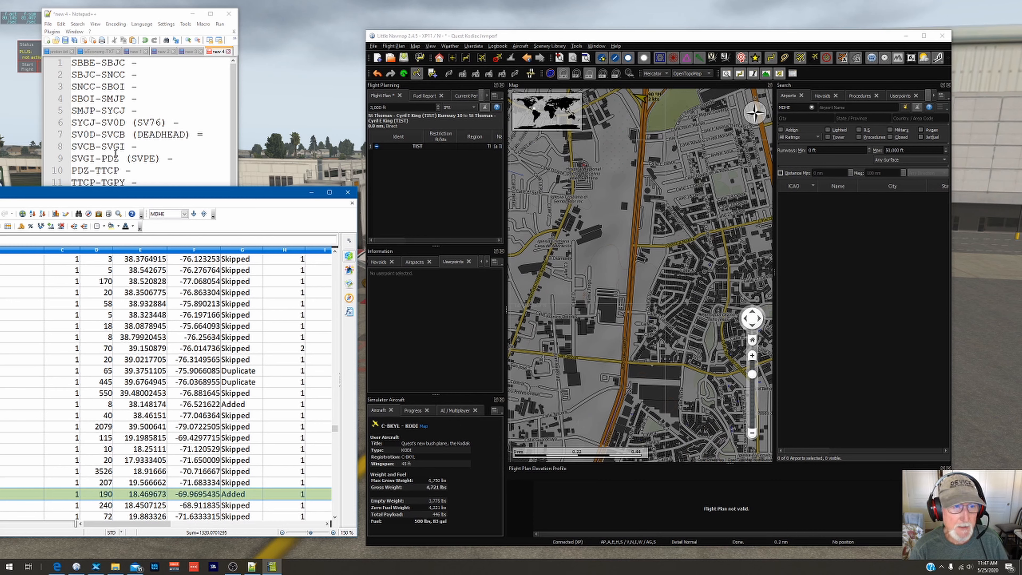
Step: Search for airport MDSD in Little Navmap, show it on the map and view the city area west of it
{"action": "left_click_drag", "start_coordinate": [172, 18], "coordinate": [173, 14]}
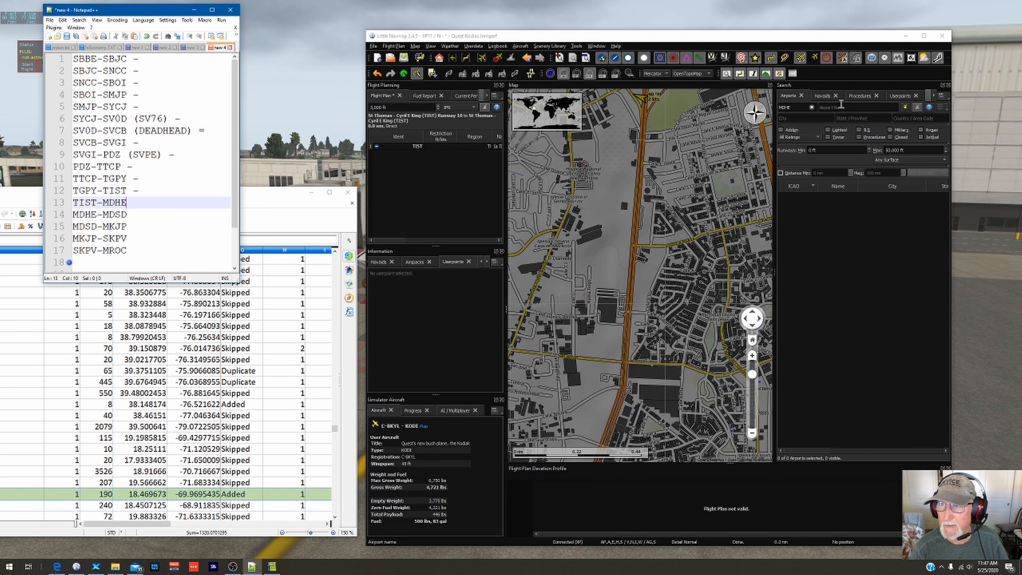
{"action": "left_click", "coordinate": [812, 108]}
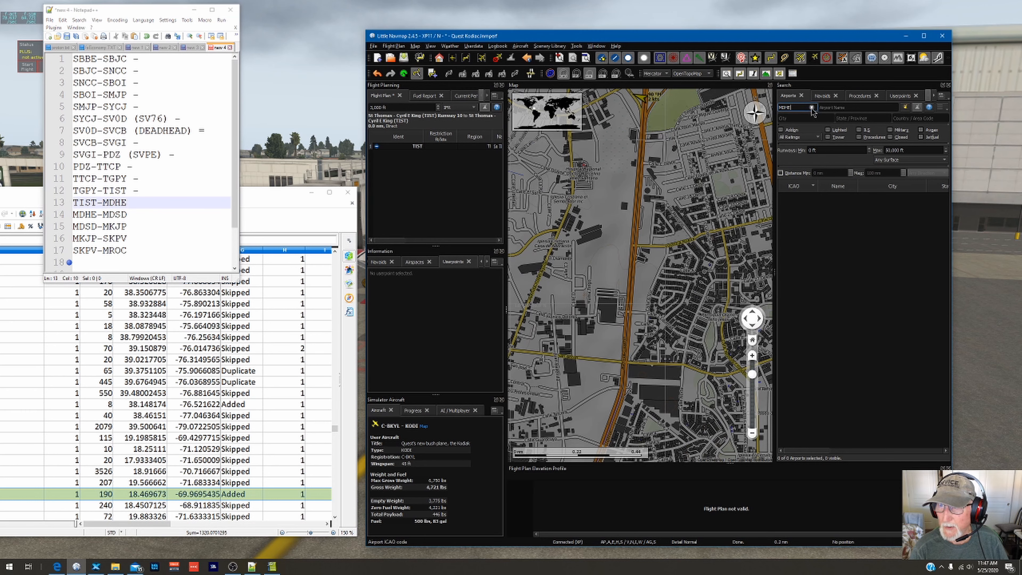
{"action": "type", "text": "MDSD"}
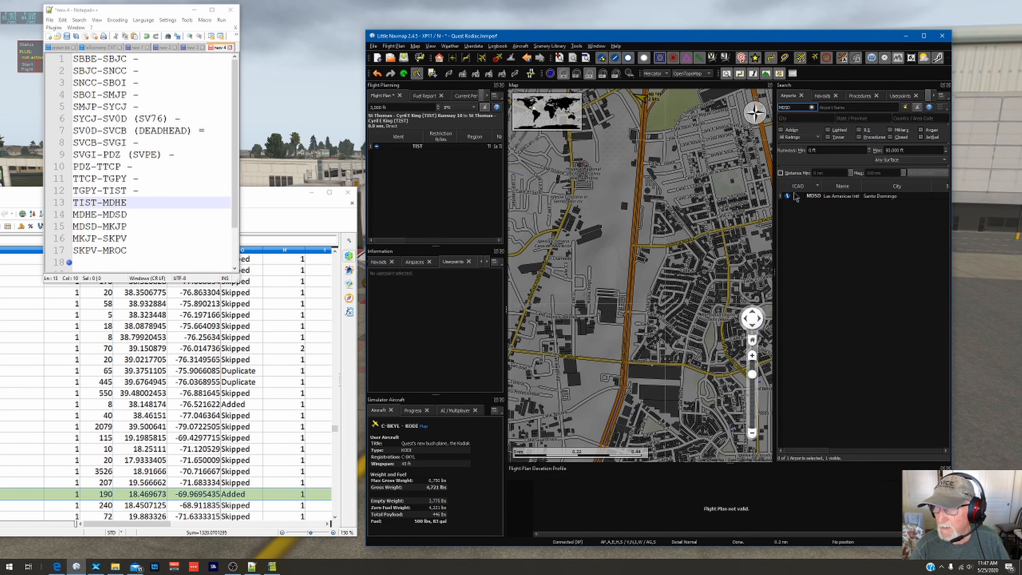
{"action": "double_click", "coordinate": [814, 197]}
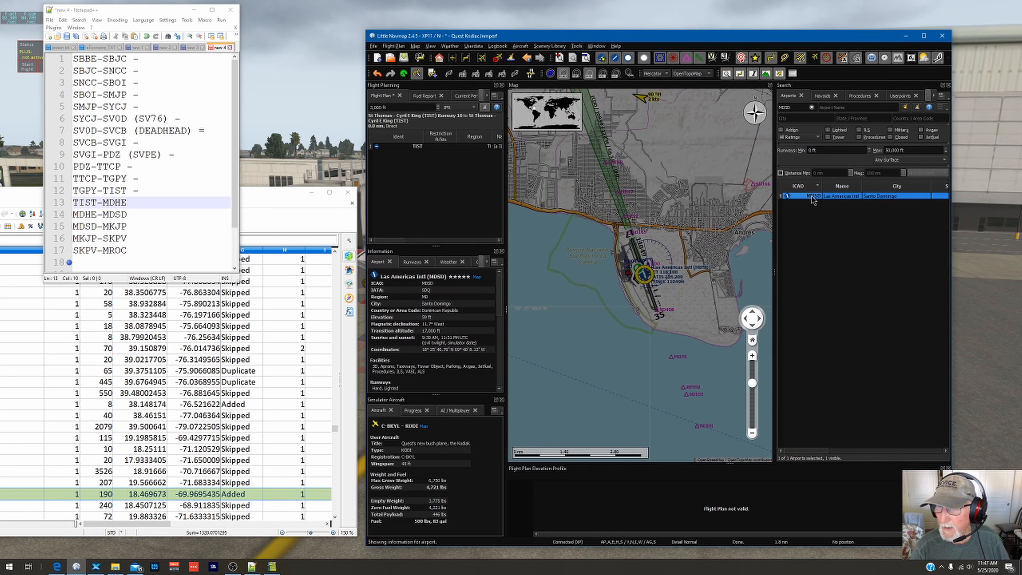
{"action": "scroll", "coordinate": [632, 269], "scroll_direction": "up", "scroll_amount": 1}
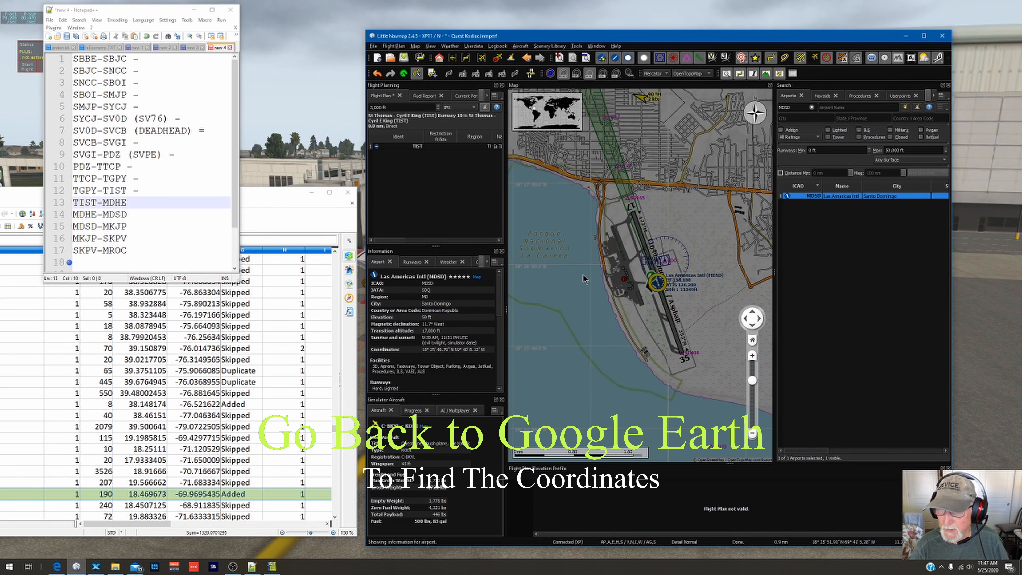
{"action": "left_click_drag", "start_coordinate": [582, 265], "coordinate": [697, 285]}
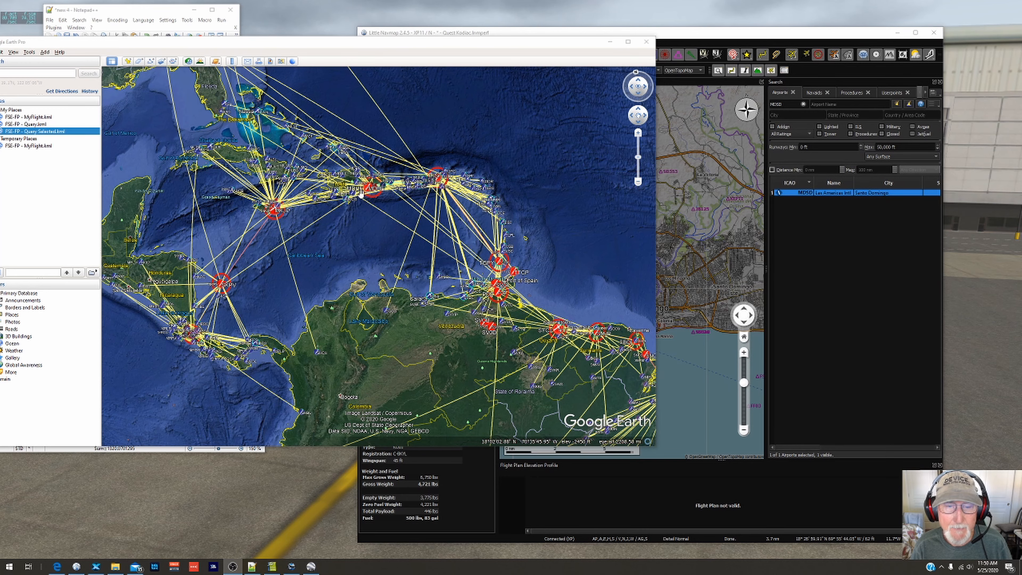
Step: Examine the MDHE location in Santo Domingo at close range in the Google Earth imagery
{"action": "scroll", "coordinate": [363, 192], "scroll_direction": "up", "scroll_amount": 5}
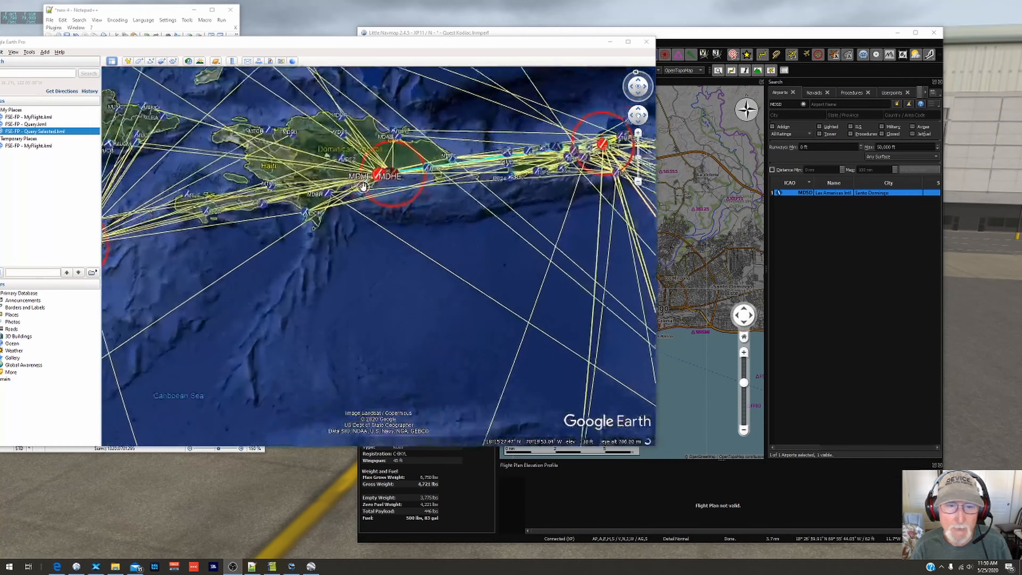
{"action": "scroll", "coordinate": [378, 175], "scroll_direction": "up", "scroll_amount": 3}
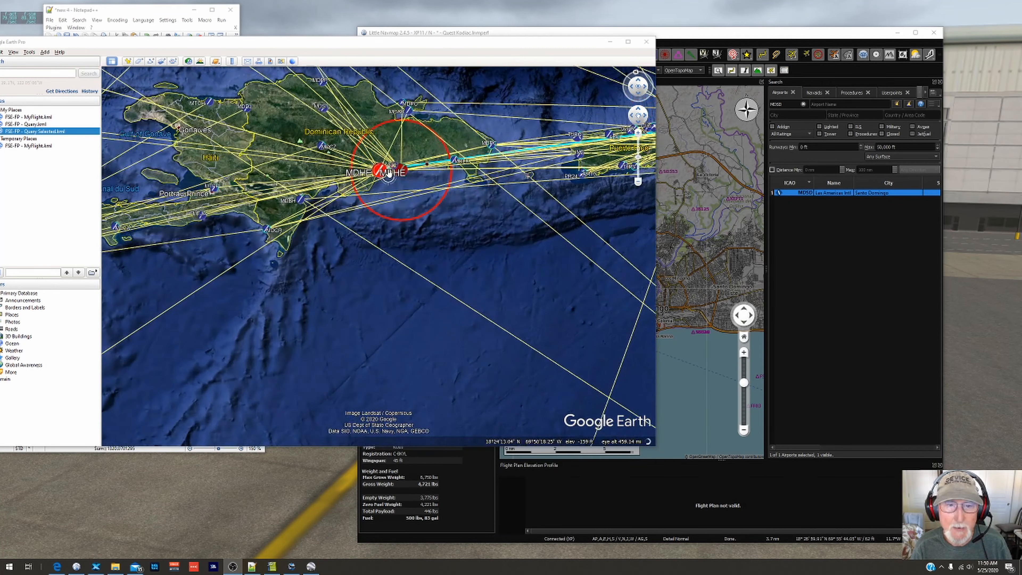
{"action": "scroll", "coordinate": [388, 172], "scroll_direction": "up", "scroll_amount": 2}
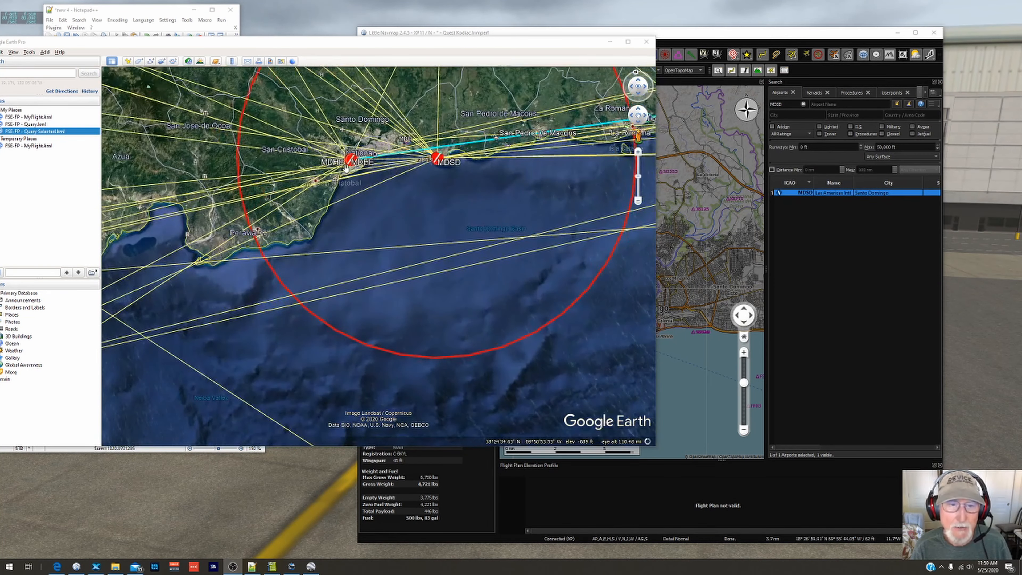
{"action": "scroll", "coordinate": [358, 158], "scroll_direction": "up", "scroll_amount": 4}
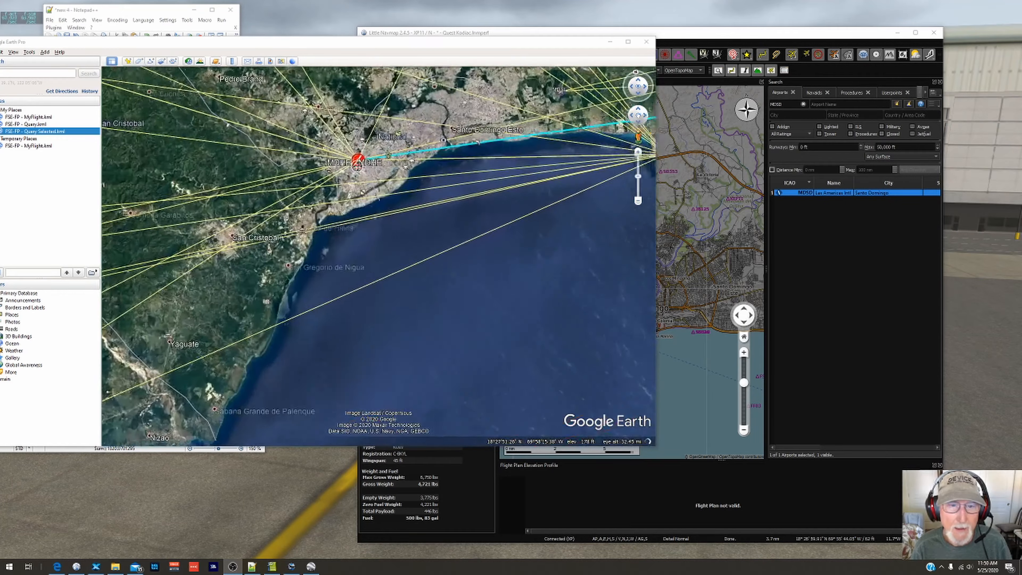
{"action": "scroll", "coordinate": [358, 159], "scroll_direction": "up", "scroll_amount": 5}
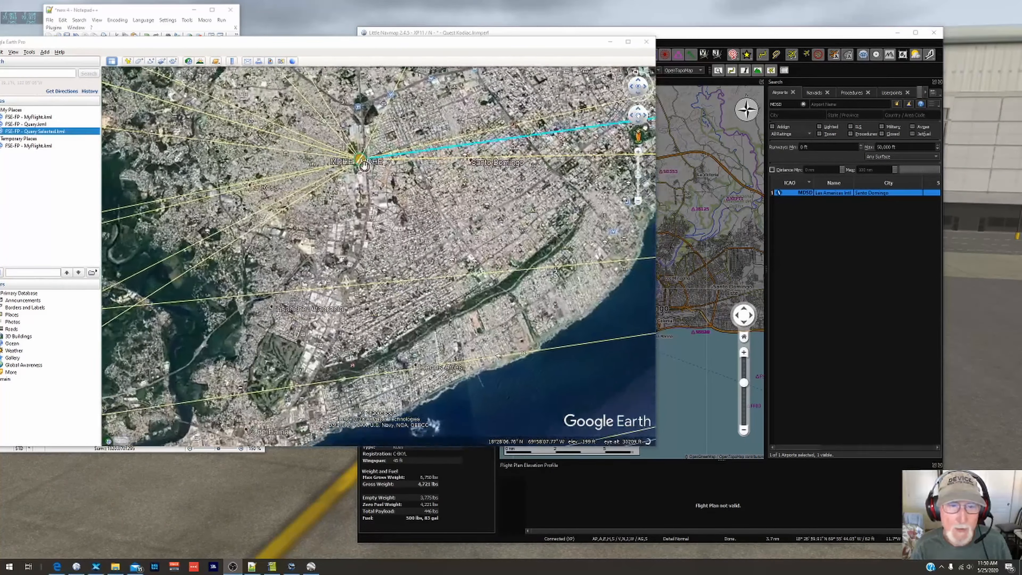
{"action": "scroll", "coordinate": [363, 165], "scroll_direction": "up", "scroll_amount": 3}
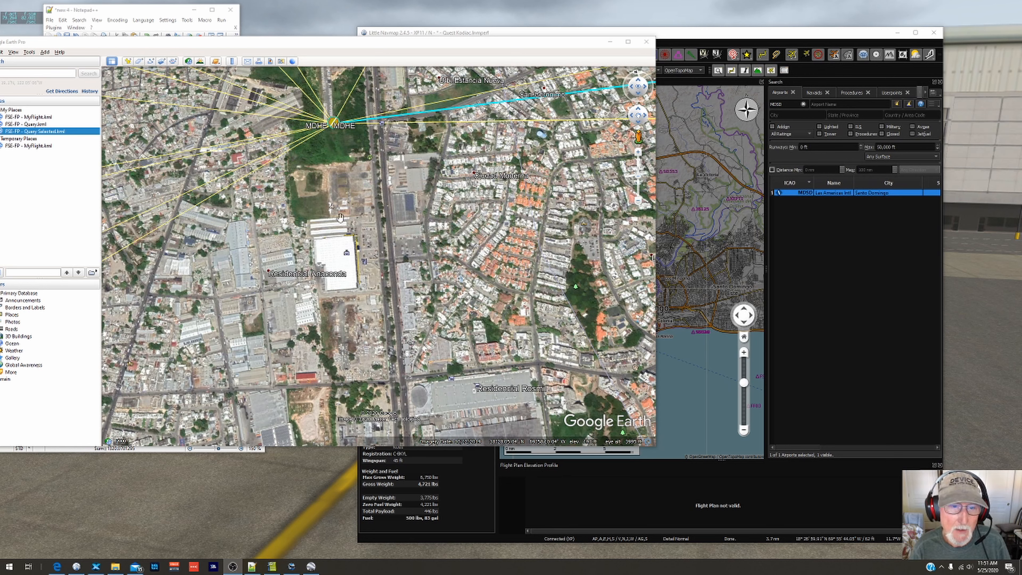
{"action": "mouse_move", "coordinate": [333, 210]}
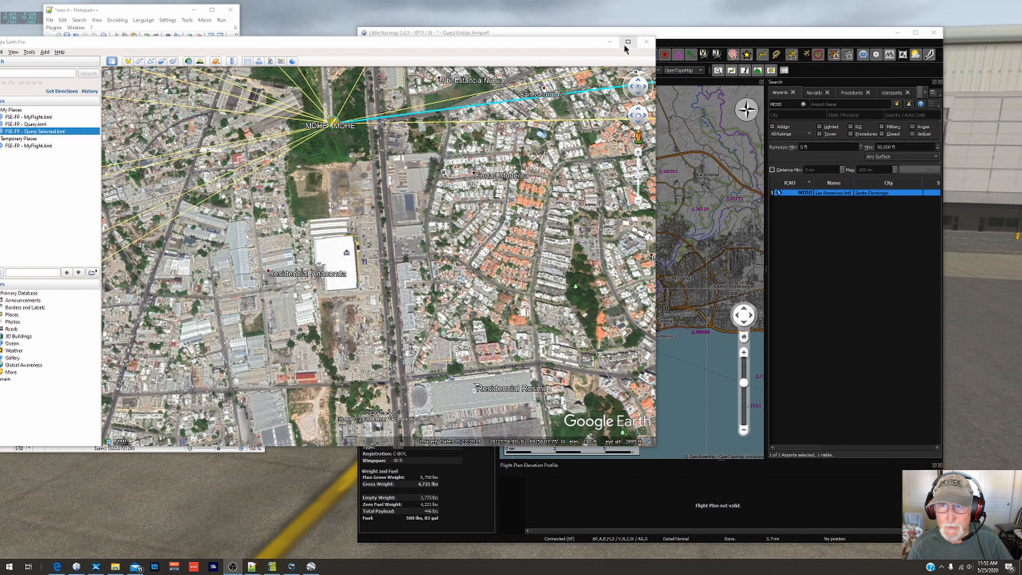
Step: Switch to Little Navmap, find the MDHE site west of central Santo Domingo and add that map position to the flight plan
{"action": "left_click", "coordinate": [610, 42]}
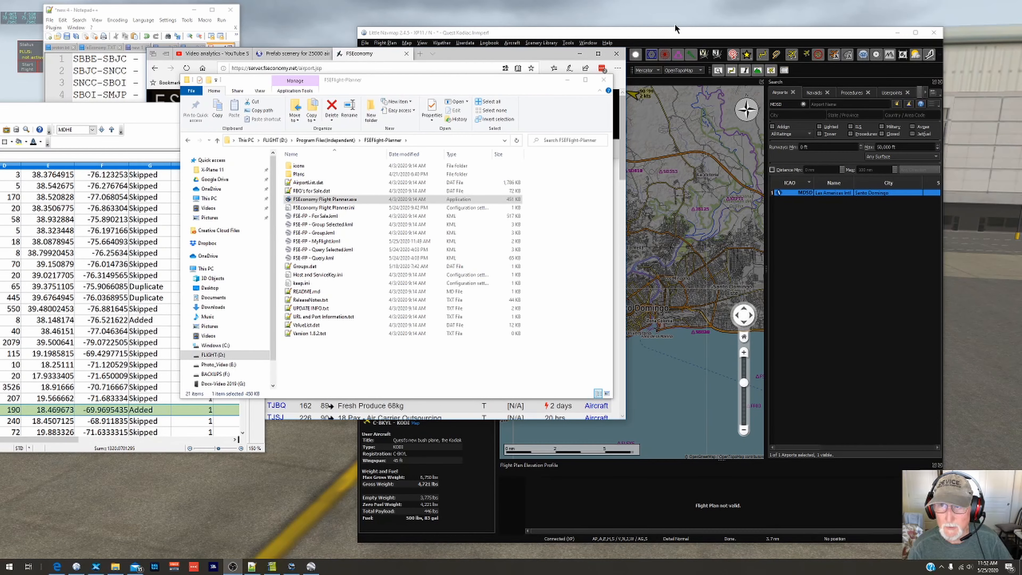
{"action": "left_click", "coordinate": [676, 35]}
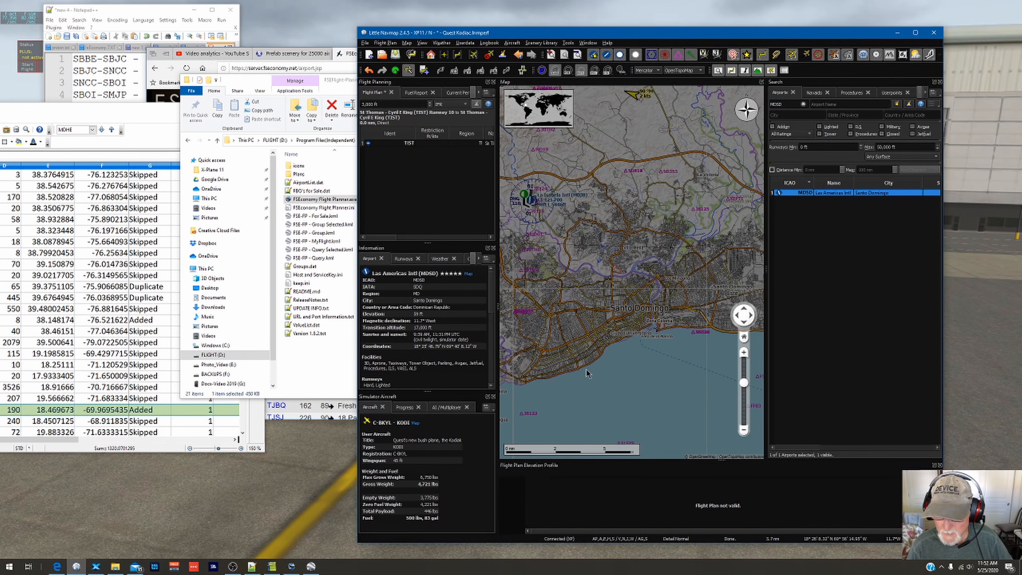
{"action": "scroll", "coordinate": [584, 325], "scroll_direction": "up", "scroll_amount": 2}
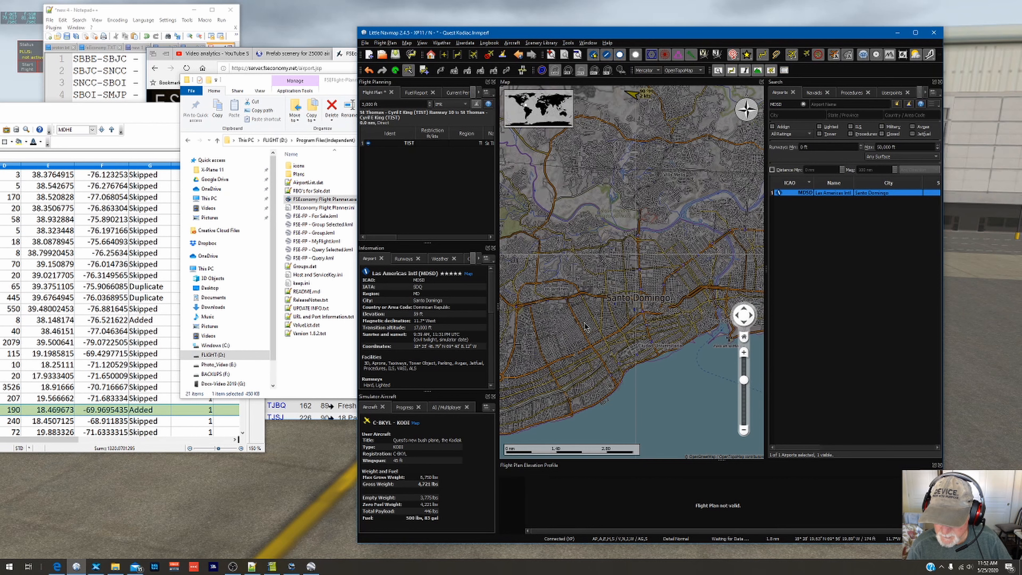
{"action": "left_click_drag", "start_coordinate": [549, 347], "coordinate": [652, 327]}
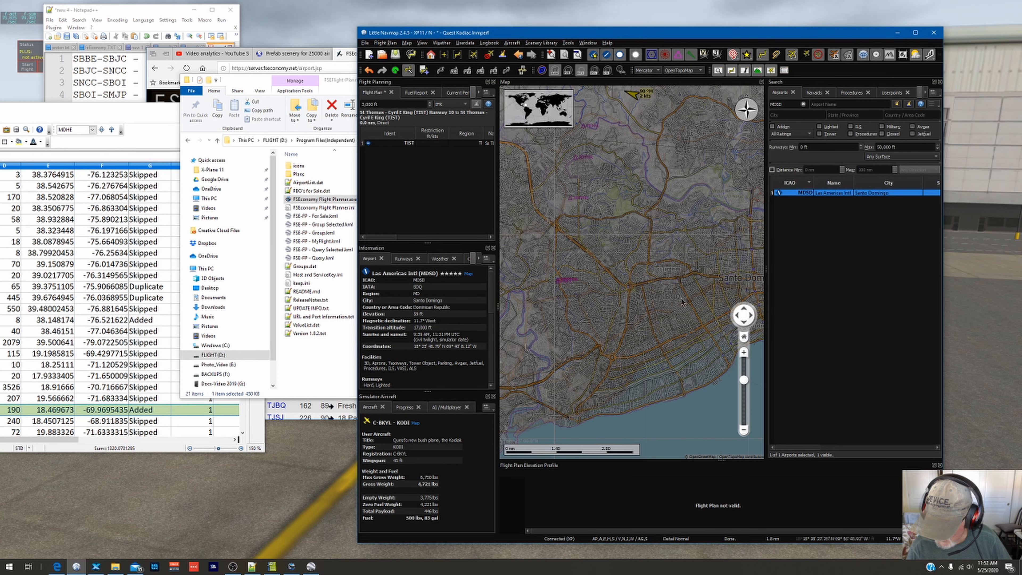
{"action": "left_click_drag", "start_coordinate": [681, 301], "coordinate": [527, 346]}
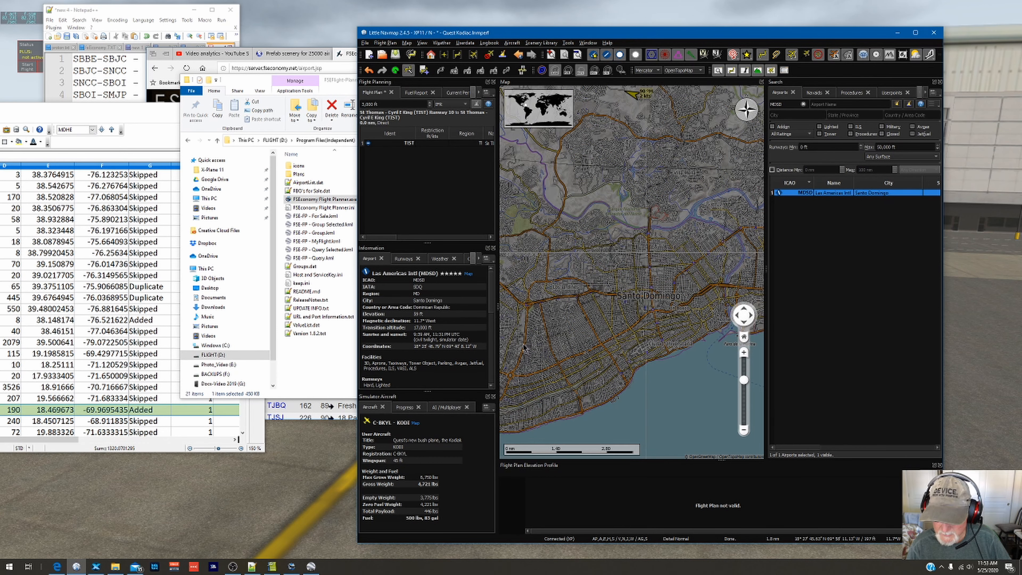
{"action": "scroll", "coordinate": [524, 347], "scroll_direction": "up", "scroll_amount": 3}
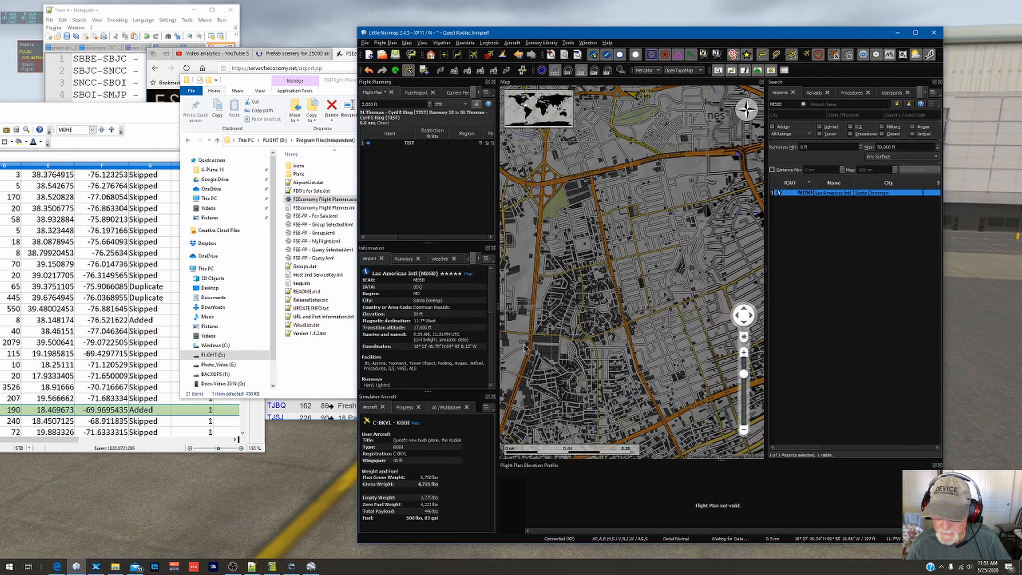
{"action": "left_click_drag", "start_coordinate": [524, 347], "coordinate": [637, 340]}
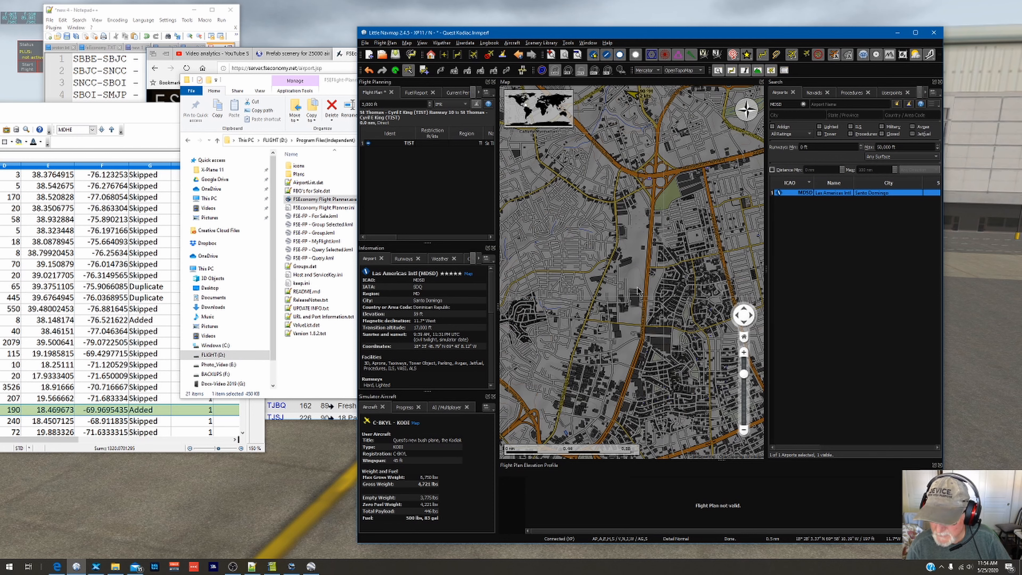
{"action": "right_click", "coordinate": [638, 290]}
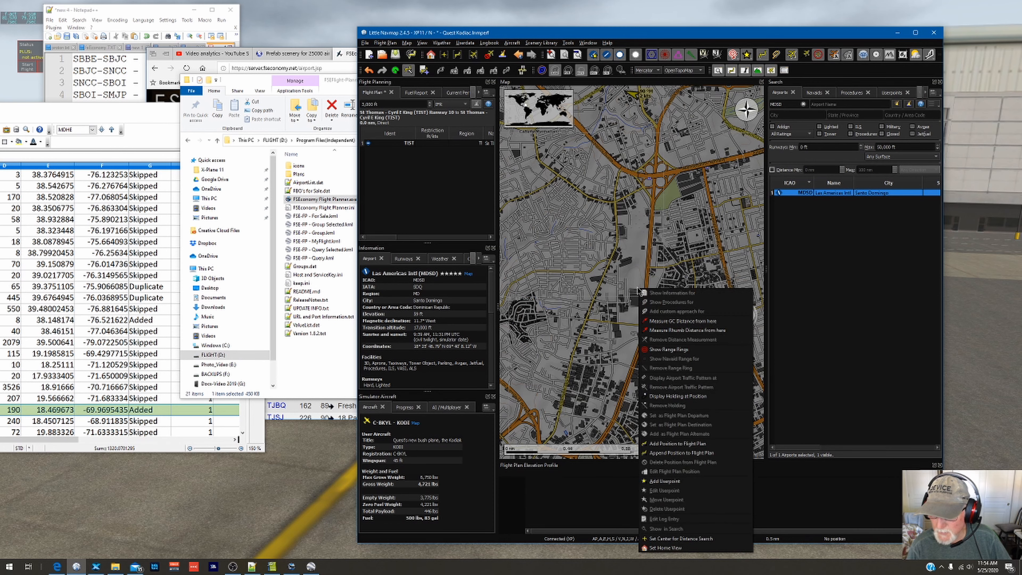
{"action": "left_click", "coordinate": [677, 447]}
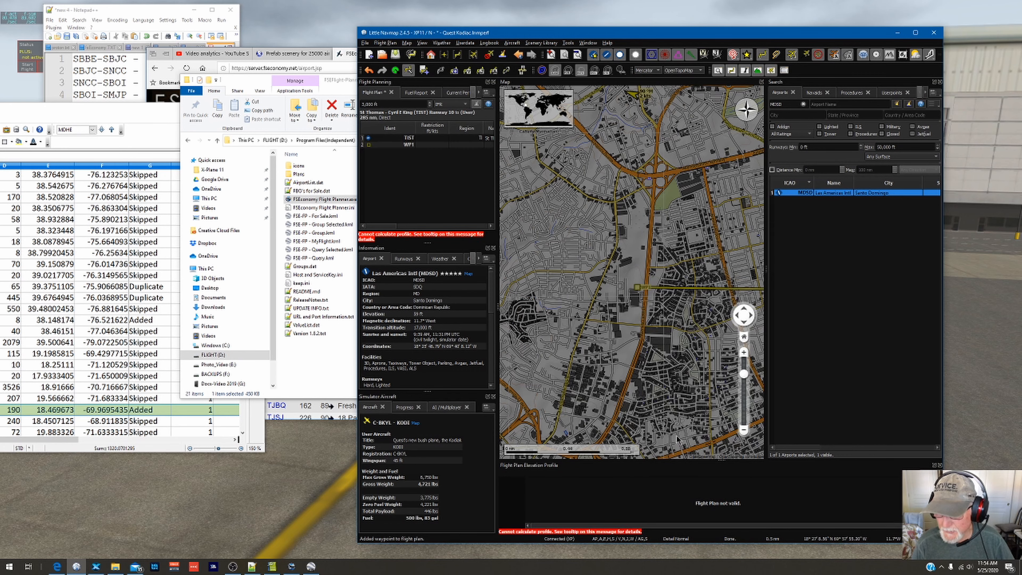
Step: Add a userpoint at the new flight plan position with ident MDHE and type Airport
{"action": "right_click", "coordinate": [638, 287]}
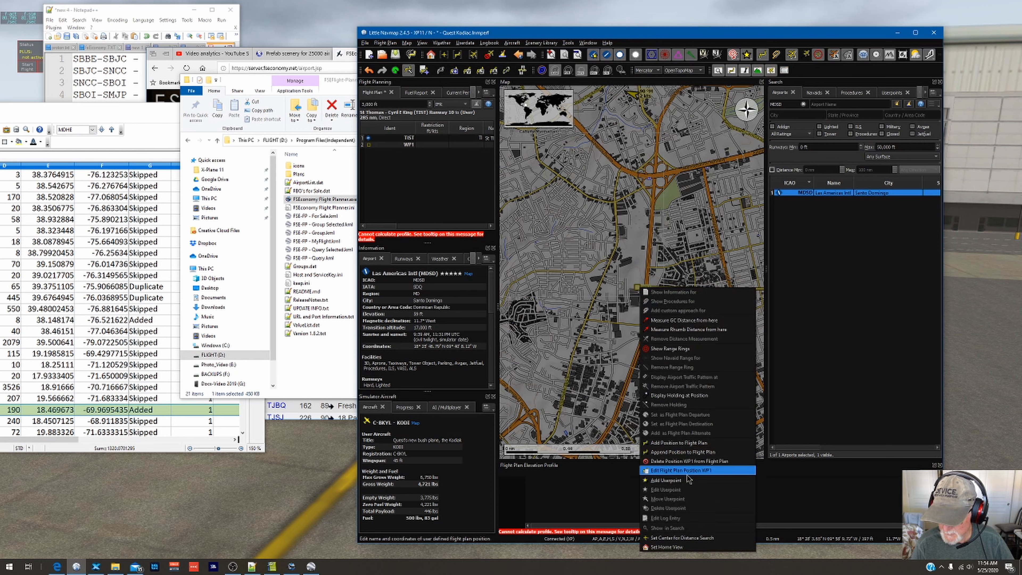
{"action": "left_click", "coordinate": [680, 479]}
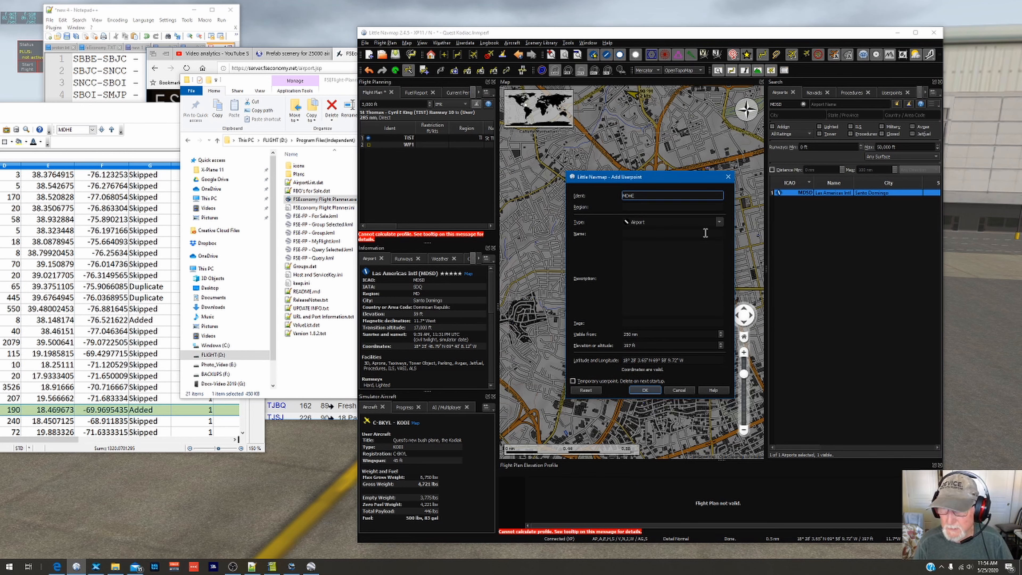
{"action": "left_click", "coordinate": [720, 222]}
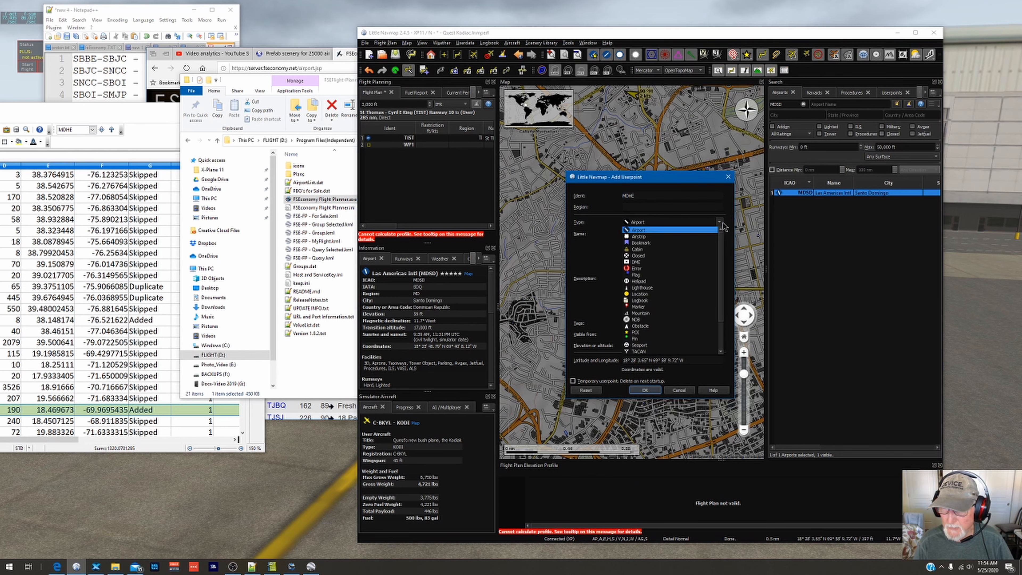
{"action": "left_click", "coordinate": [634, 232]}
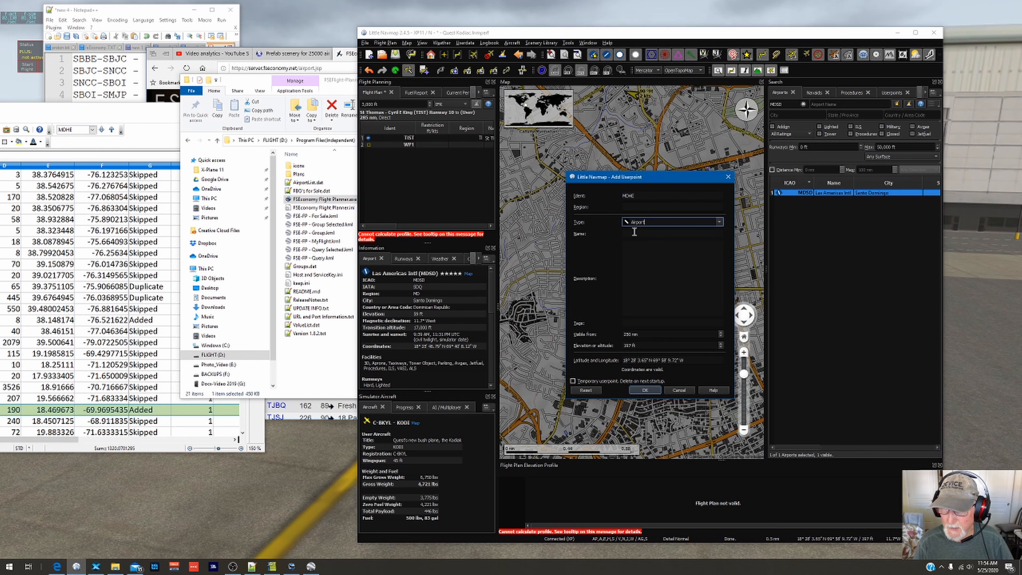
{"action": "left_click", "coordinate": [643, 391]}
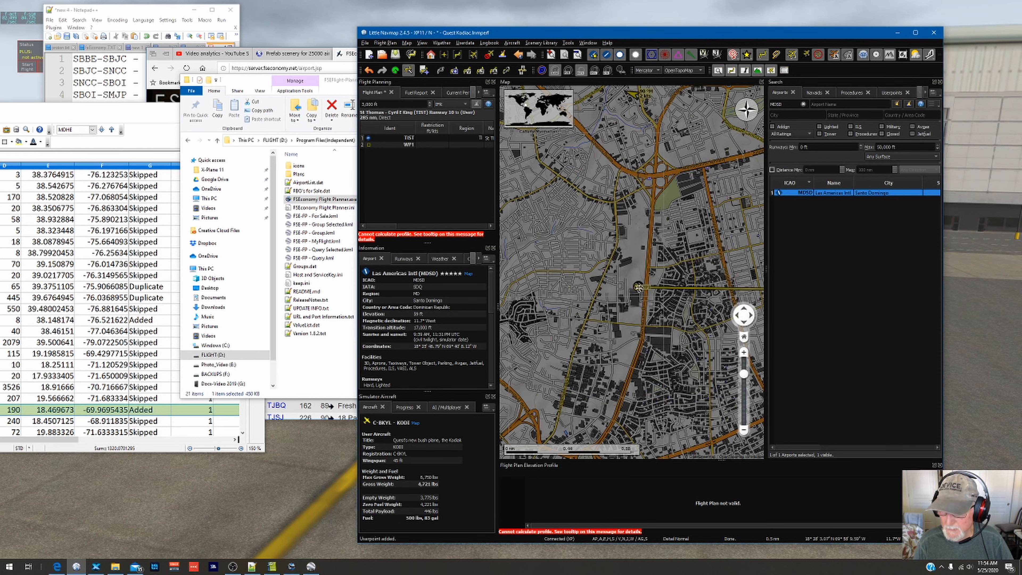
Step: Delete waypoint WP1 from the flight plan and show the information for the MDHE userpoint
{"action": "left_click_drag", "start_coordinate": [638, 287], "coordinate": [639, 297]}
{"action": "right_click", "coordinate": [639, 298]}
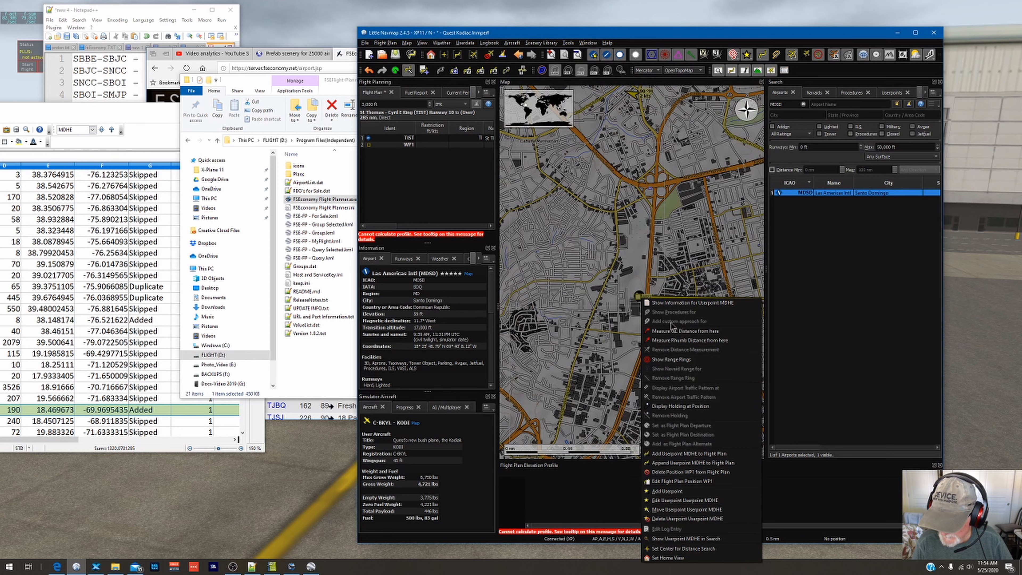
{"action": "left_click", "coordinate": [408, 147]}
{"action": "key", "text": "Delete"}
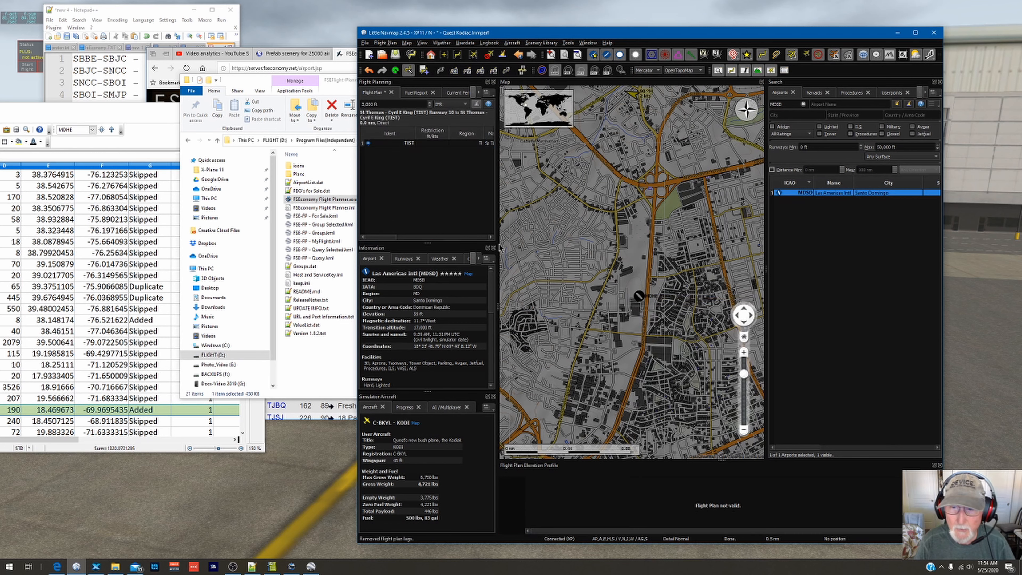
{"action": "left_click", "coordinate": [640, 297]}
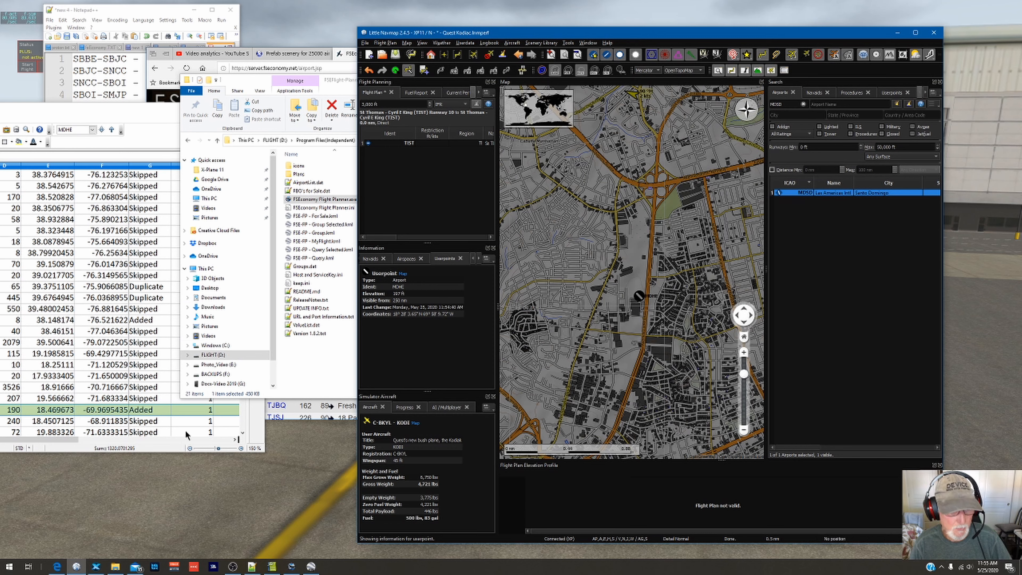
Step: Switch to Google Earth and examine the wider surroundings of MDHE down to the coastline
{"action": "left_click", "coordinate": [310, 566]}
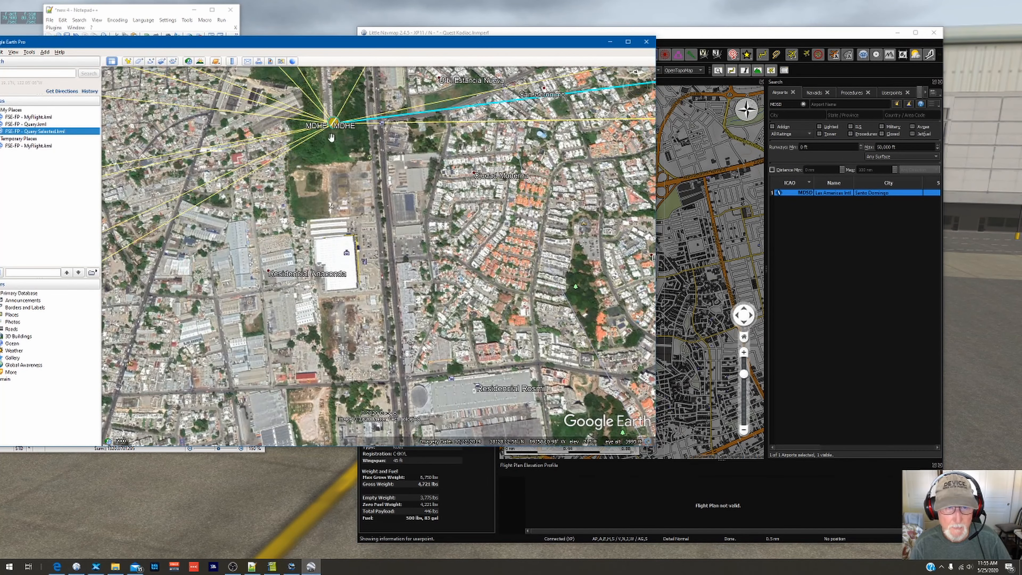
{"action": "scroll", "coordinate": [357, 267], "scroll_direction": "down", "scroll_amount": 5}
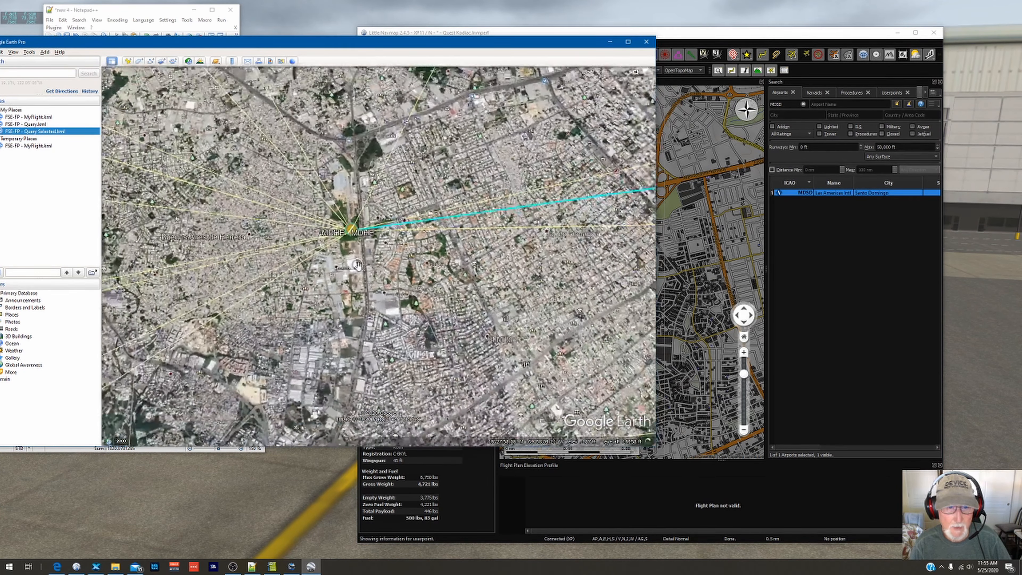
{"action": "scroll", "coordinate": [358, 266], "scroll_direction": "down", "scroll_amount": 3}
{"action": "left_click_drag", "start_coordinate": [358, 329], "coordinate": [381, 204]}
{"action": "scroll", "coordinate": [383, 203], "scroll_direction": "down", "scroll_amount": 4}
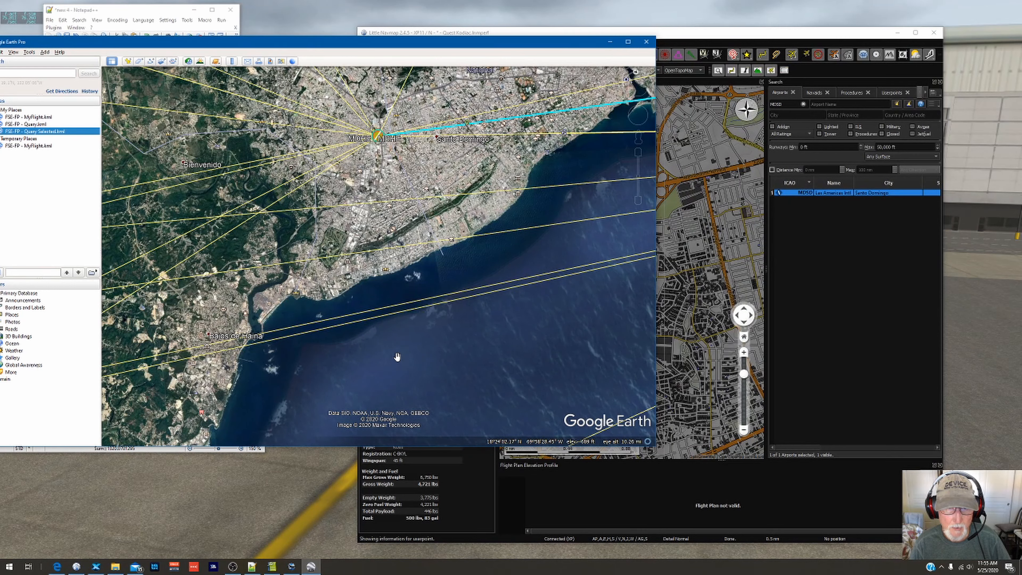
Step: Switch to Little Navmap and add a position over the sea south of the MDHE userpoint to the flight plan
{"action": "left_click", "coordinate": [688, 38]}
{"action": "scroll", "coordinate": [597, 301], "scroll_direction": "down", "scroll_amount": 3}
{"action": "scroll", "coordinate": [597, 302], "scroll_direction": "down", "scroll_amount": 2}
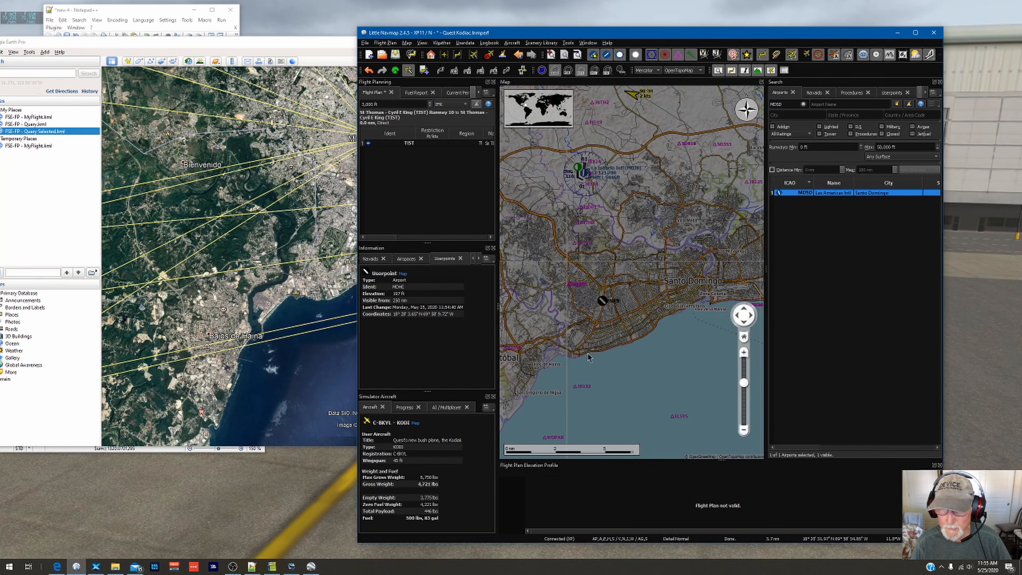
{"action": "right_click", "coordinate": [608, 389]}
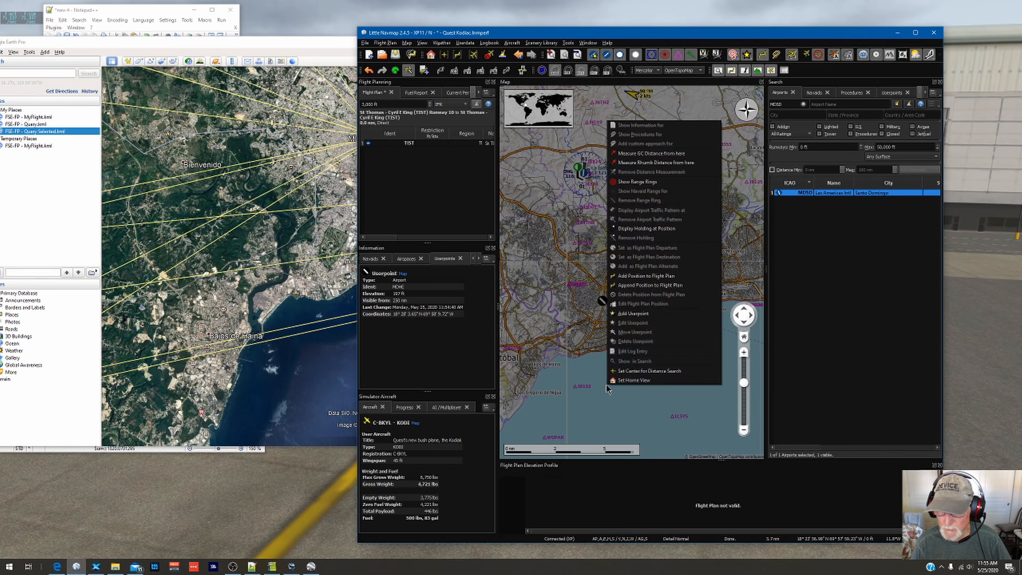
{"action": "left_click", "coordinate": [633, 278]}
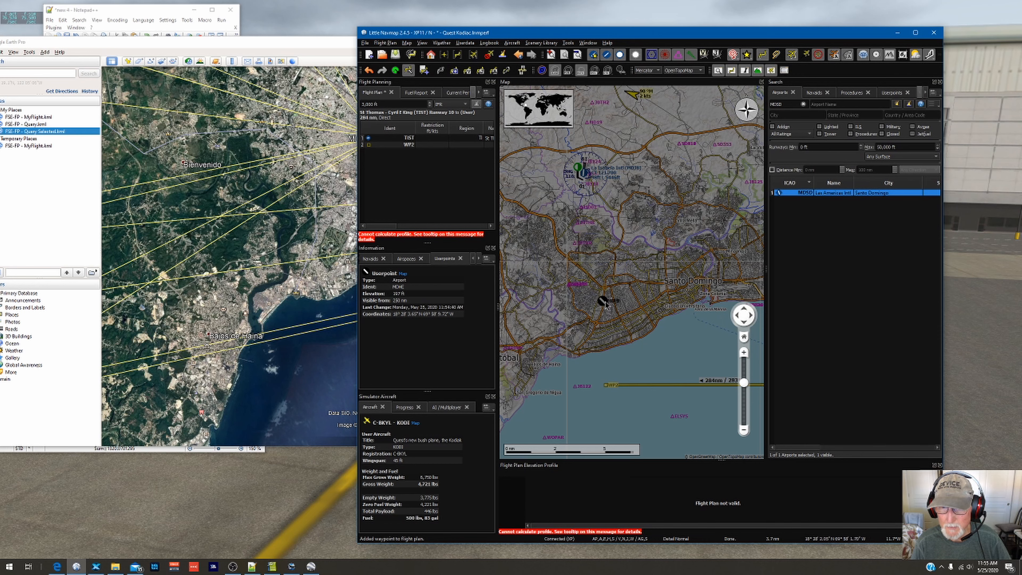
Step: Add the MDHE userpoint to the flight plan, select its entry and view the route around Santo Domingo
{"action": "right_click", "coordinate": [603, 302]}
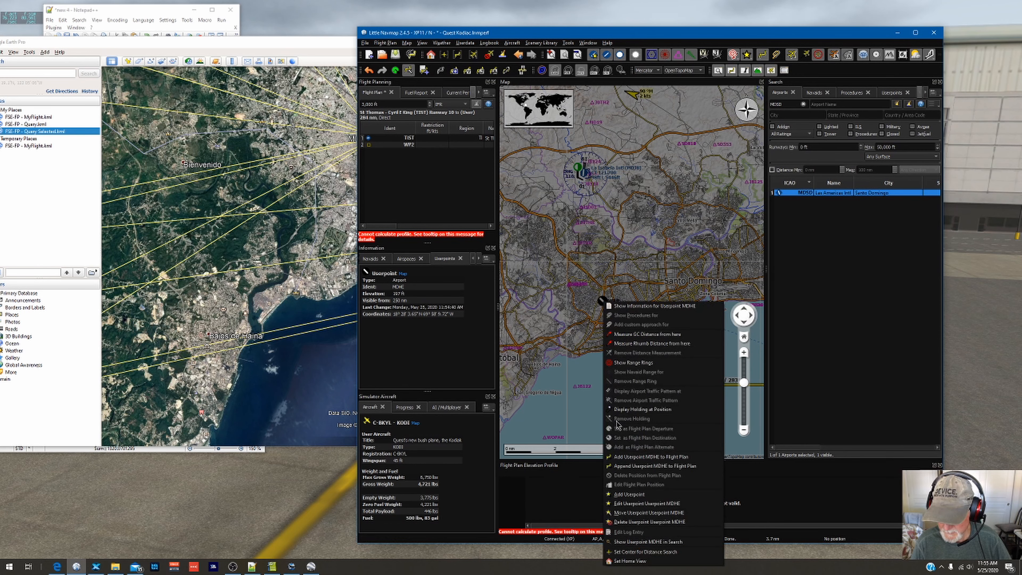
{"action": "left_click", "coordinate": [635, 458]}
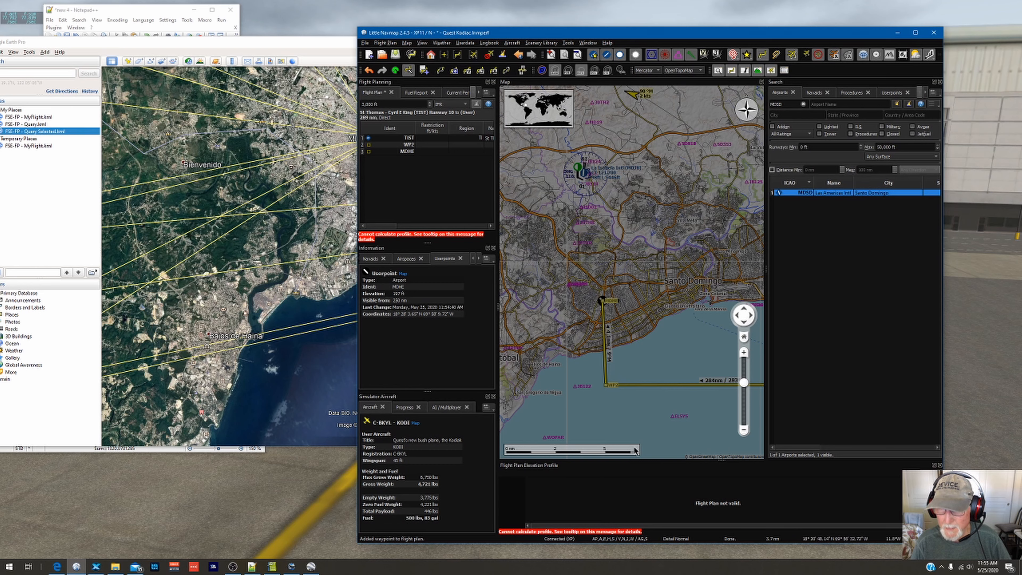
{"action": "left_click", "coordinate": [409, 152]}
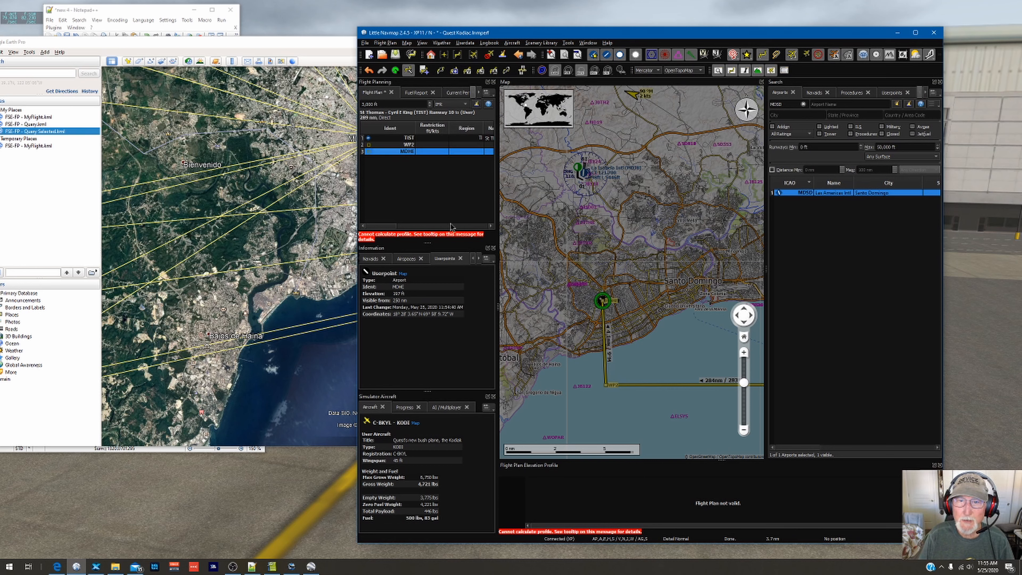
{"action": "scroll", "coordinate": [678, 238], "scroll_direction": "down", "scroll_amount": 3}
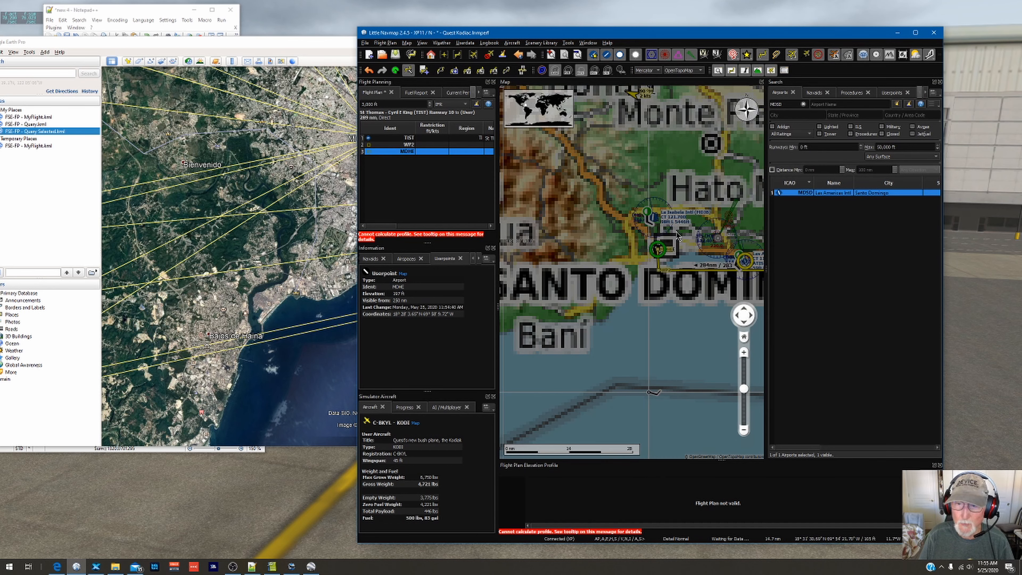
{"action": "left_click_drag", "start_coordinate": [725, 282], "coordinate": [656, 297]}
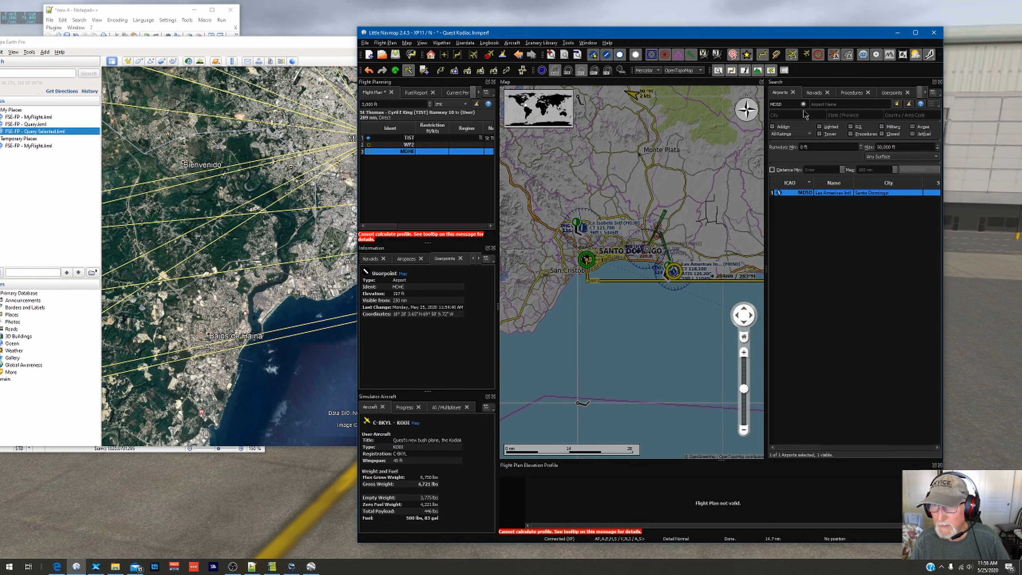
Step: Set Las Americas Intl (MDSD) as the flight plan destination and show its procedures
{"action": "right_click", "coordinate": [806, 196]}
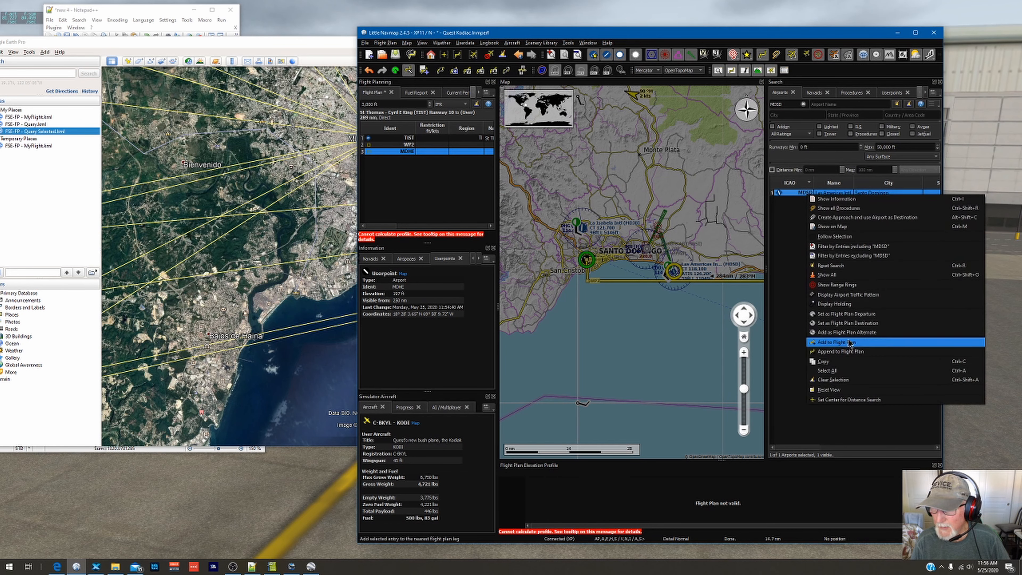
{"action": "left_click", "coordinate": [853, 324]}
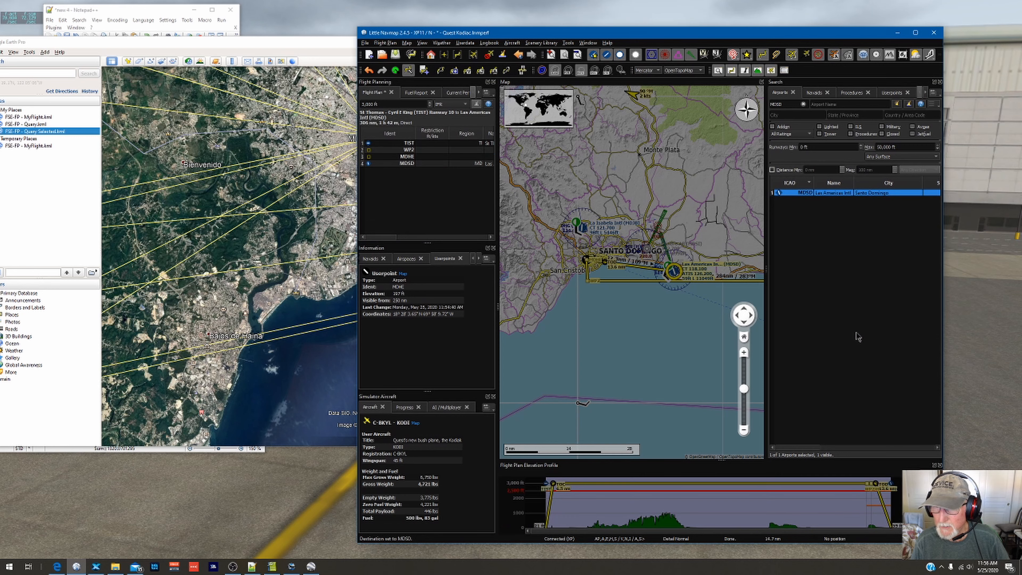
{"action": "left_click", "coordinate": [401, 163]}
{"action": "right_click", "coordinate": [401, 163]}
{"action": "left_click", "coordinate": [438, 178]}
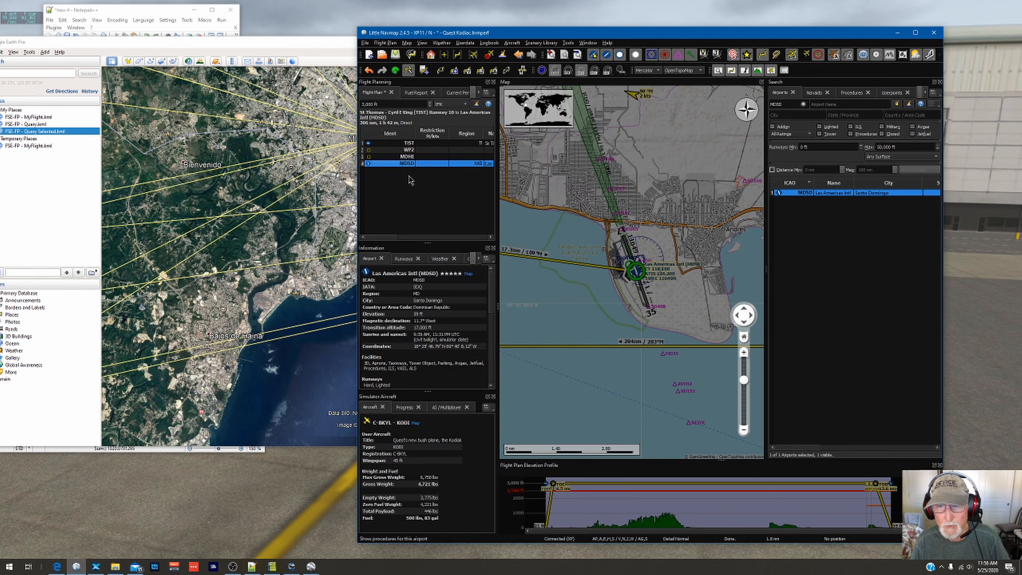
Step: Insert the ILS 17 KEBRO approach for MDSD into the flight plan
{"action": "scroll", "coordinate": [631, 241], "scroll_direction": "down", "scroll_amount": 1}
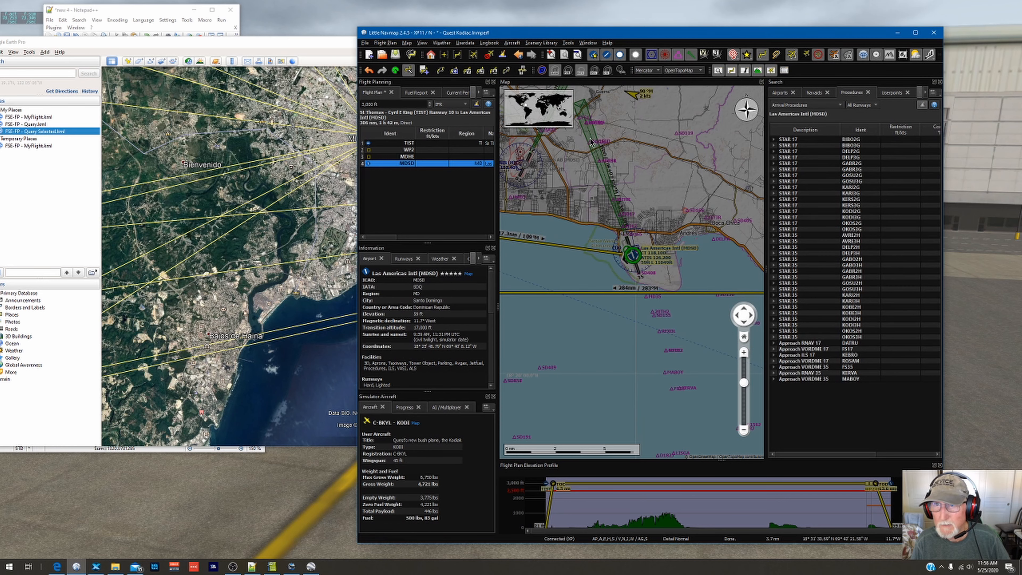
{"action": "left_click", "coordinate": [801, 355]}
{"action": "right_click", "coordinate": [801, 356]}
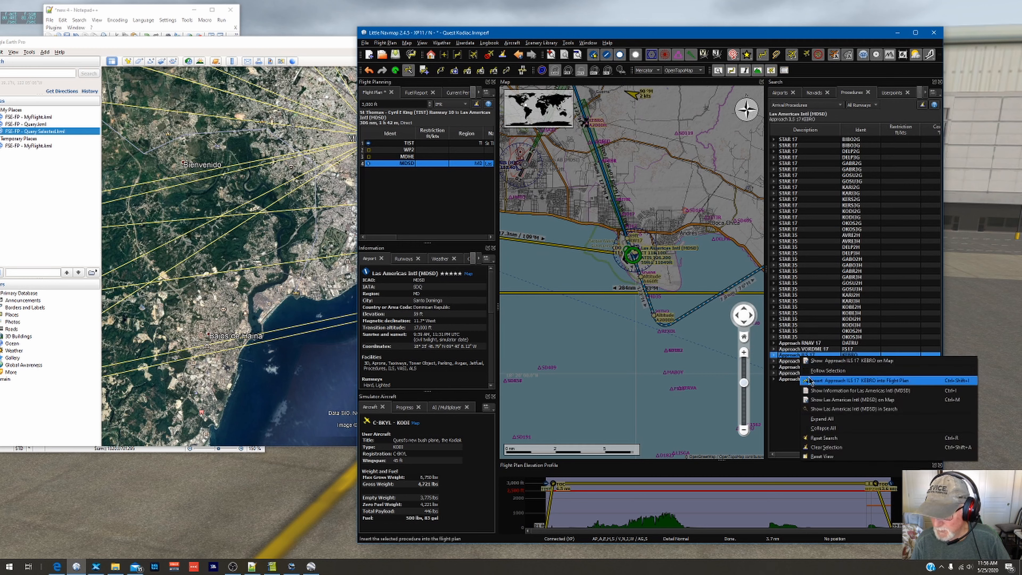
{"action": "left_click", "coordinate": [813, 384]}
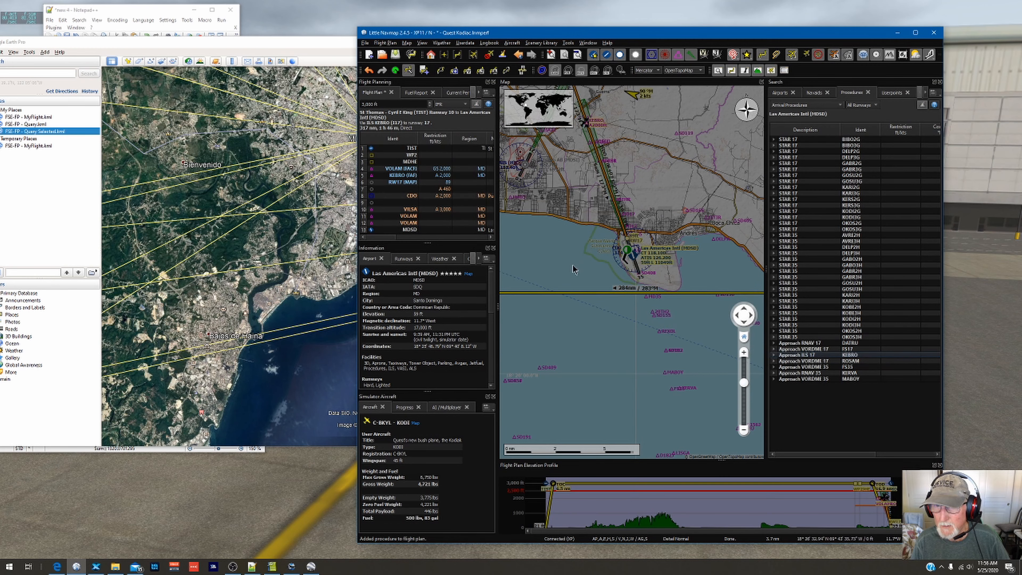
Step: Add waypoint PUROS, north of Santo Domingo, to the flight plan between MDHE and the approach
{"action": "scroll", "coordinate": [571, 278], "scroll_direction": "down", "scroll_amount": 3}
{"action": "scroll", "coordinate": [610, 269], "scroll_direction": "up", "scroll_amount": 5}
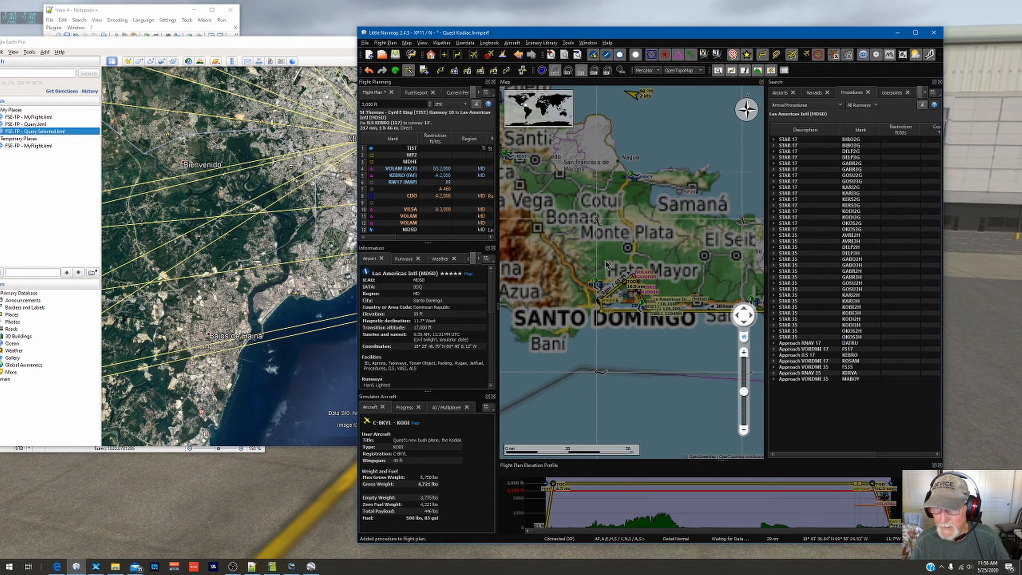
{"action": "left_click_drag", "start_coordinate": [587, 212], "coordinate": [555, 181]}
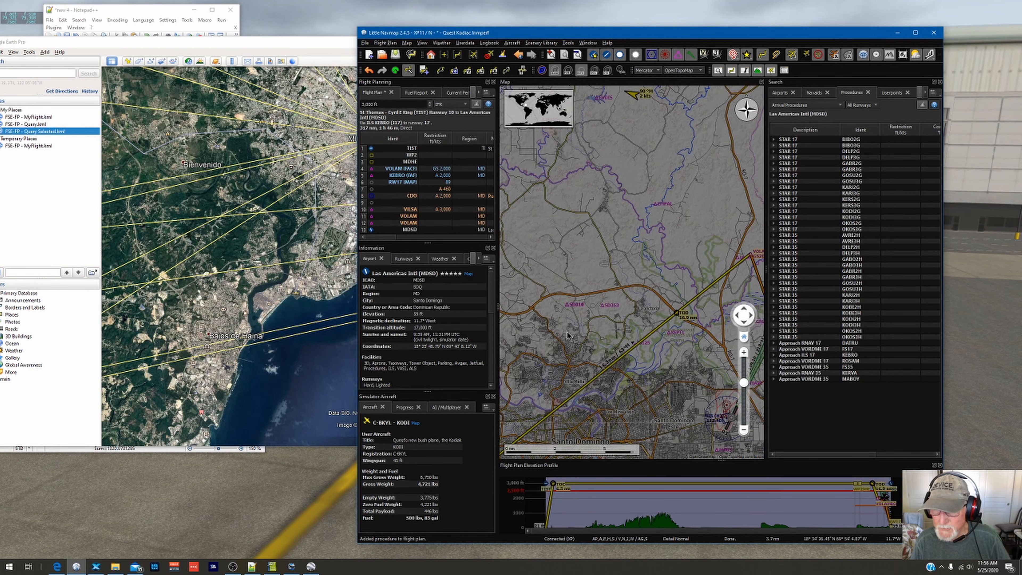
{"action": "scroll", "coordinate": [565, 332], "scroll_direction": "down", "scroll_amount": 1}
{"action": "left_click_drag", "start_coordinate": [564, 337], "coordinate": [567, 272]}
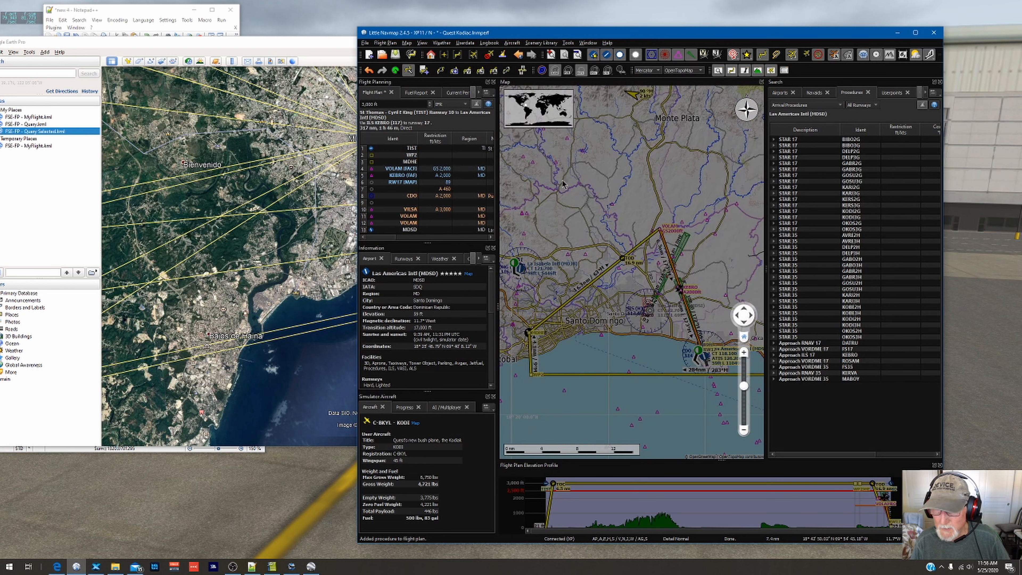
{"action": "right_click", "coordinate": [557, 167]}
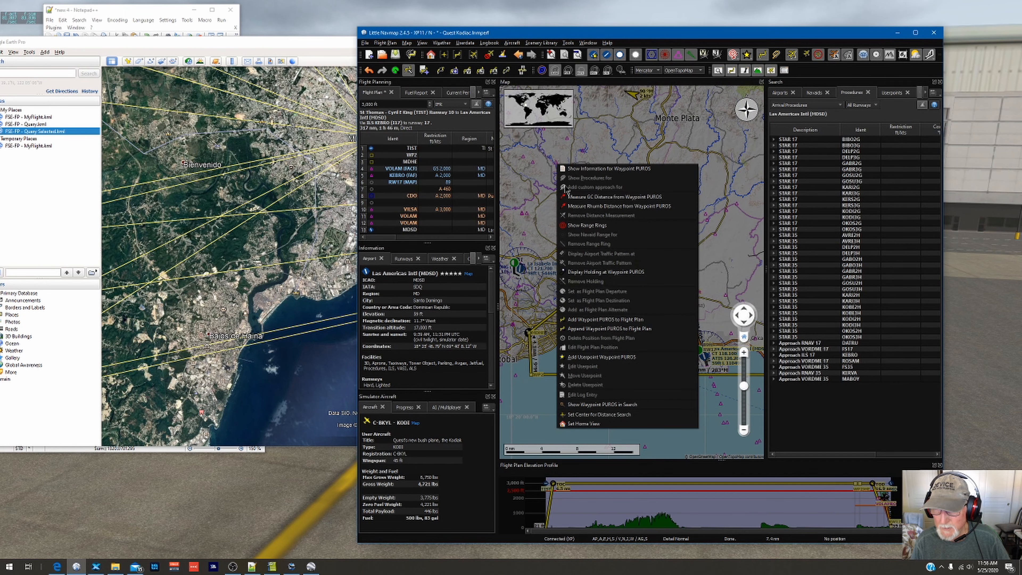
{"action": "left_click", "coordinate": [587, 321]}
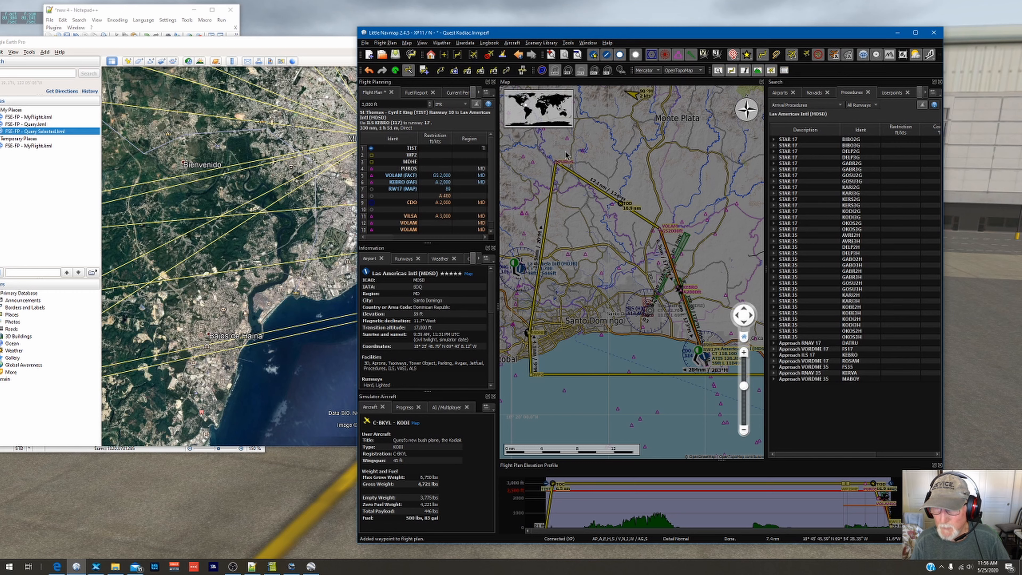
Step: Add waypoint TUBOX to the flight plan between MDHE and PUROS and view the route's approach into MDSD
{"action": "right_click", "coordinate": [523, 217]}
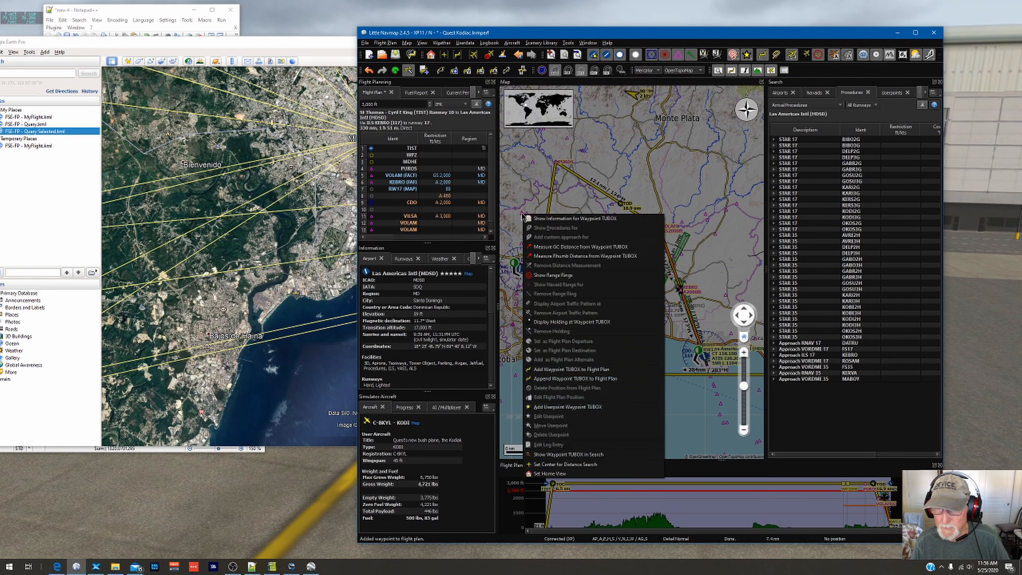
{"action": "left_click", "coordinate": [559, 371]}
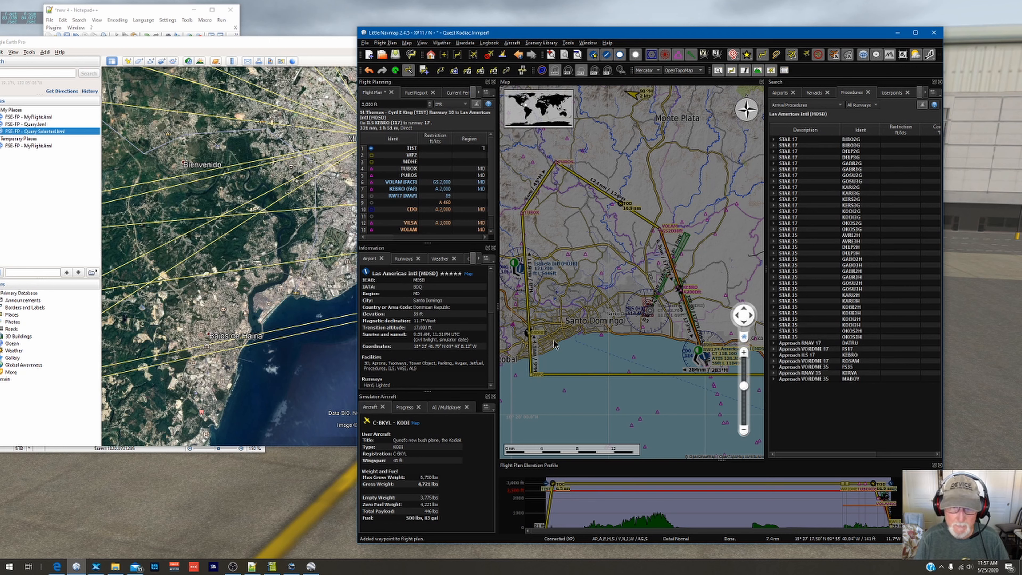
{"action": "mouse_move", "coordinate": [531, 334]}
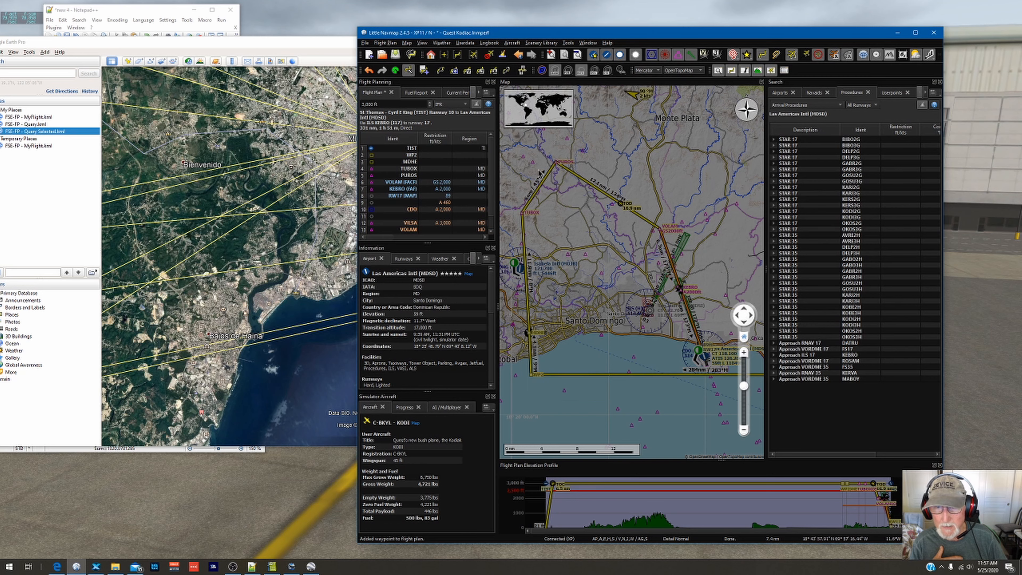
{"action": "left_click_drag", "start_coordinate": [717, 398], "coordinate": [658, 389]}
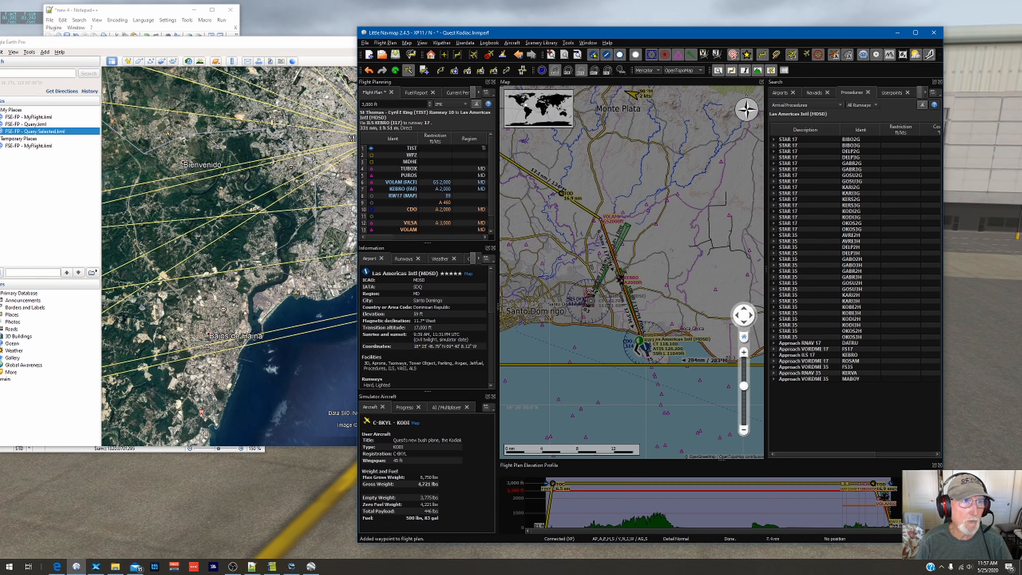
Step: Switch to Notepad++ and extend the TIST-MDHE line to read "TIST-MDHE (MANUAL) - MDSD"
{"action": "left_click", "coordinate": [136, 15]}
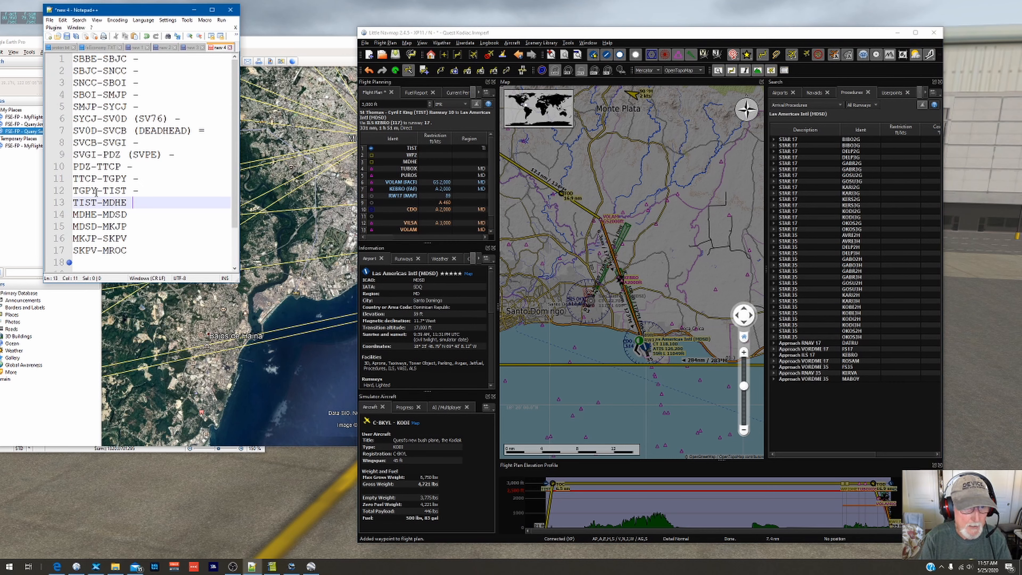
{"action": "type", "text": "MANUAL) - M"}
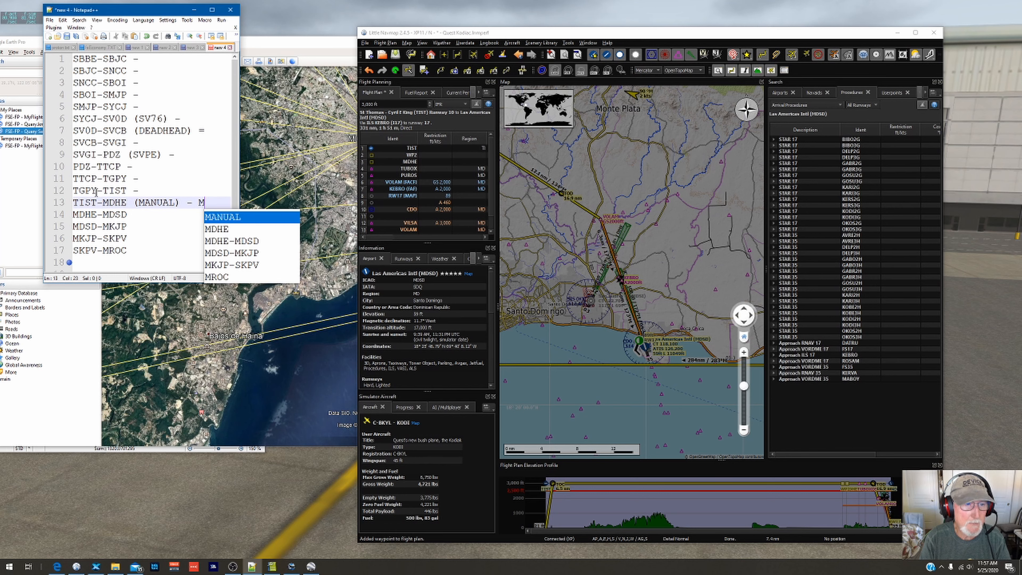
{"action": "type", "text": "DSD"}
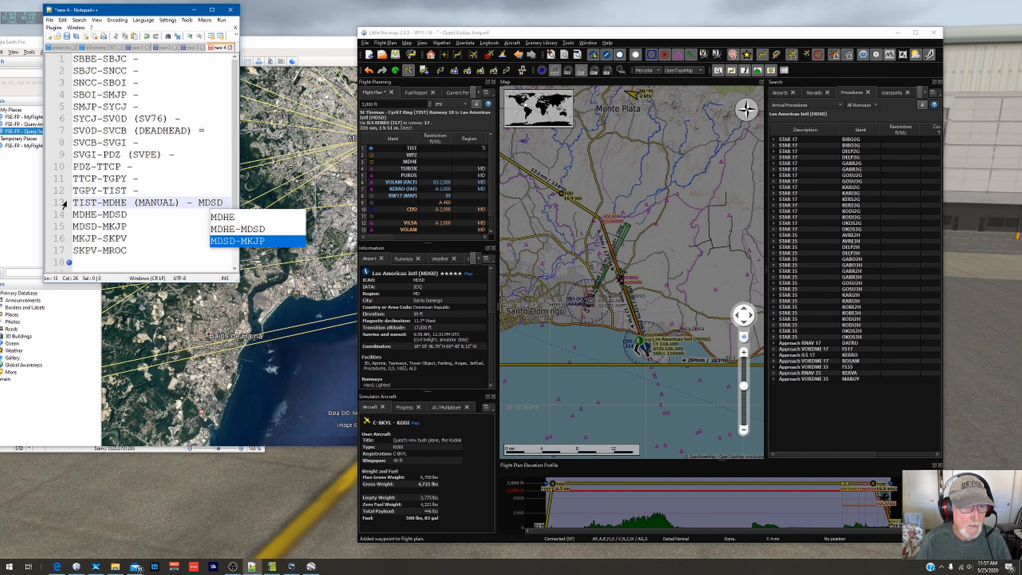
Step: Remove the separate MDHE-MDSD line from the flight list, including its empty line, and widen the Notepad++ window
{"action": "left_click_drag", "start_coordinate": [128, 214], "coordinate": [28, 219]}
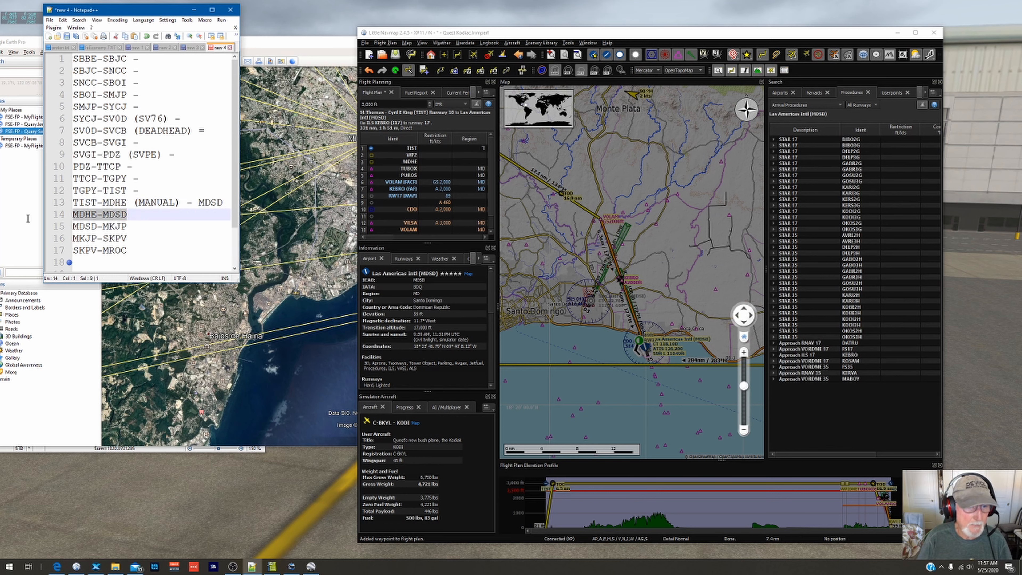
{"action": "key", "text": "Delete"}
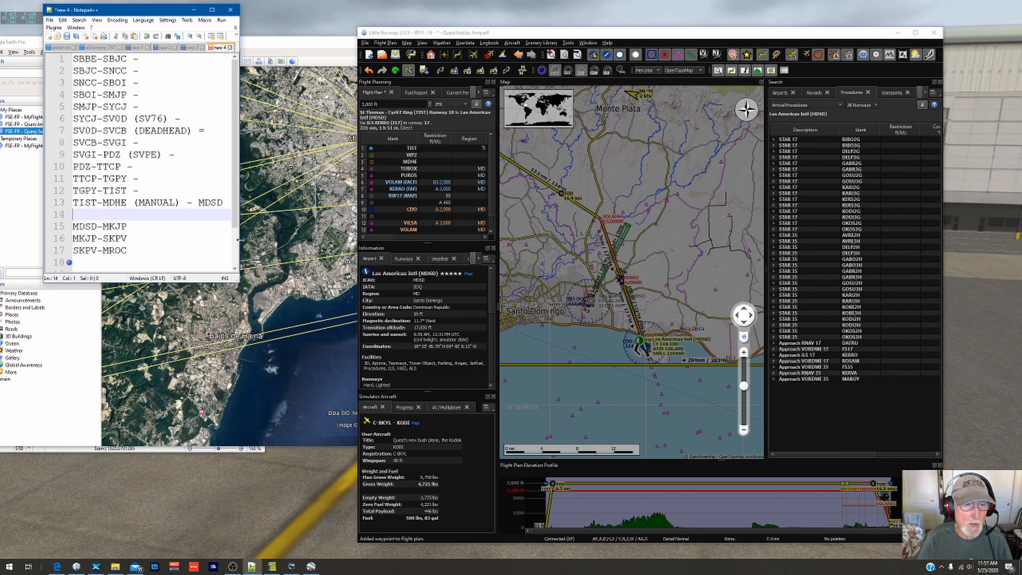
{"action": "left_click_drag", "start_coordinate": [240, 244], "coordinate": [294, 244]}
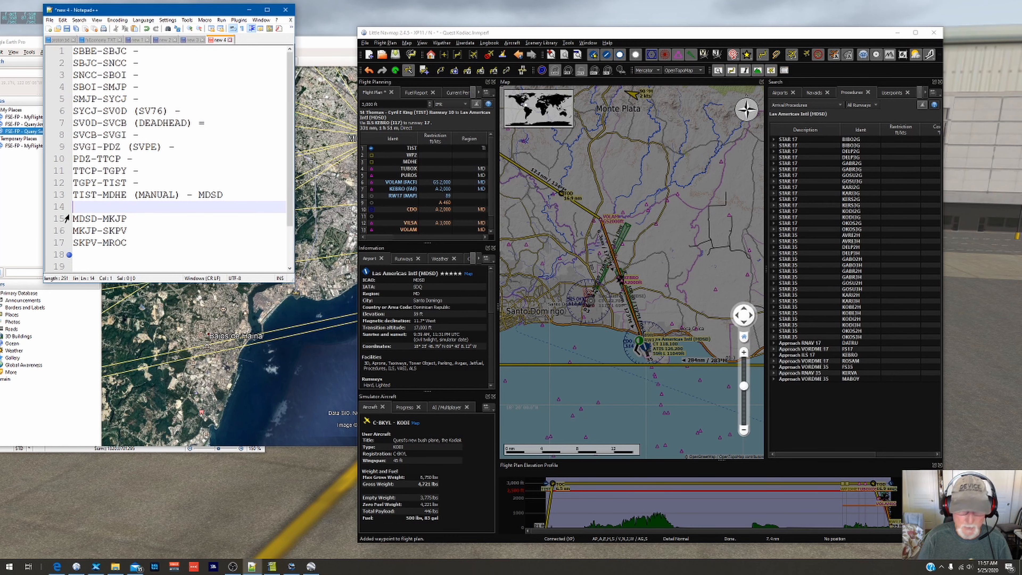
{"action": "key", "text": "BackSpace"}
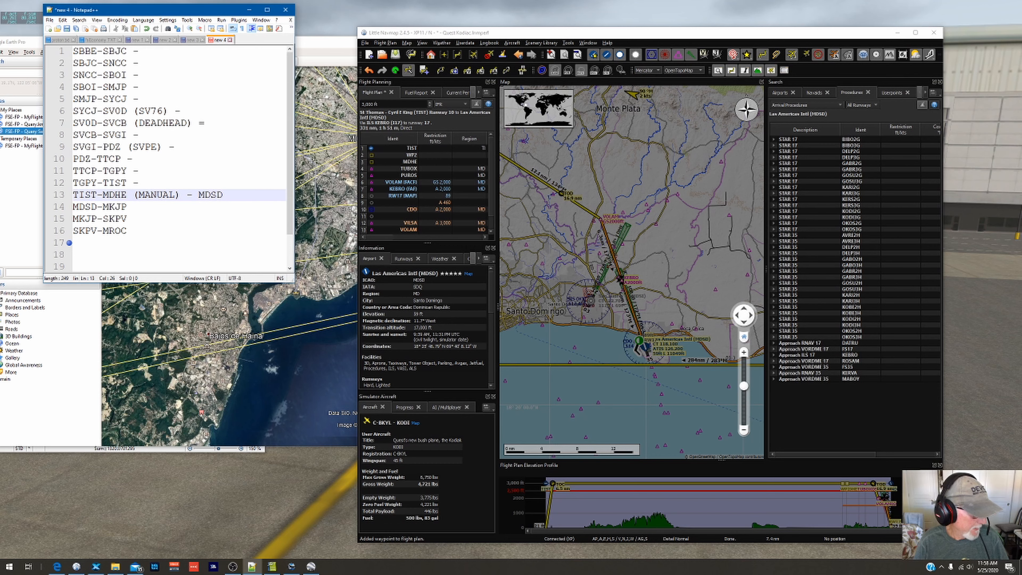
Step: Switch to the browser to look at the FSEconomy page for MDHE and minimize the browser window
{"action": "left_click", "coordinate": [57, 567]}
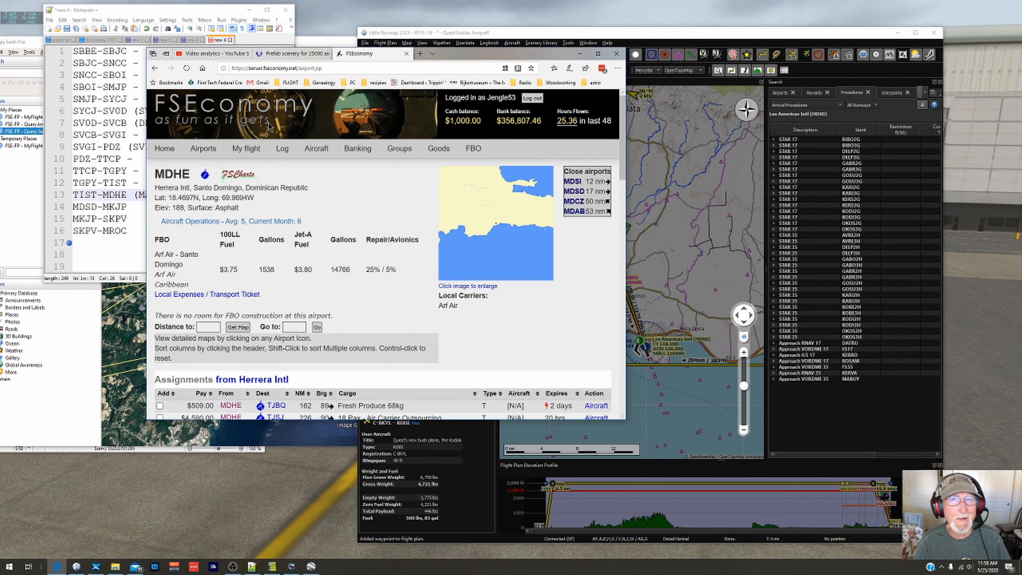
{"action": "left_click", "coordinate": [579, 54]}
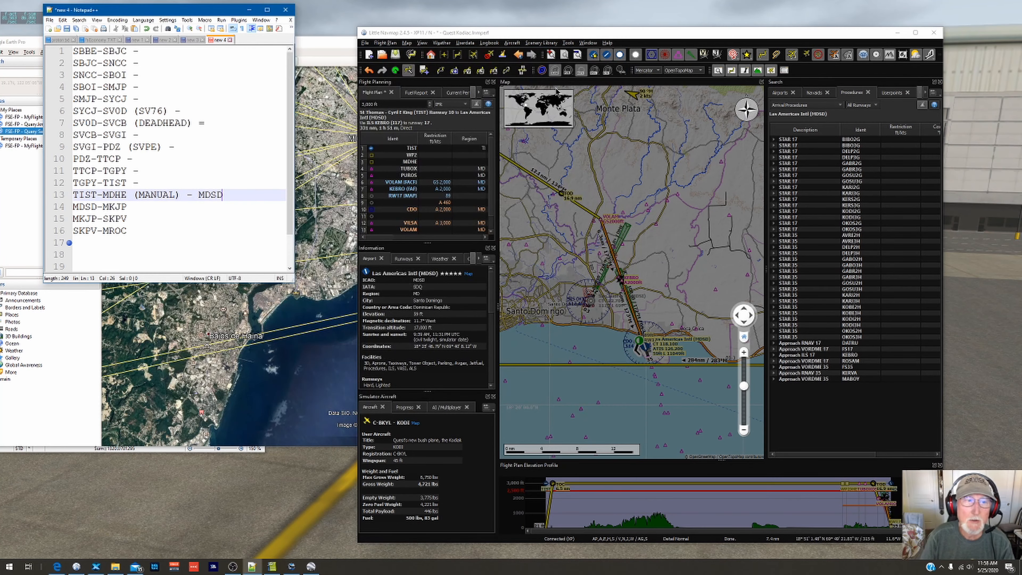